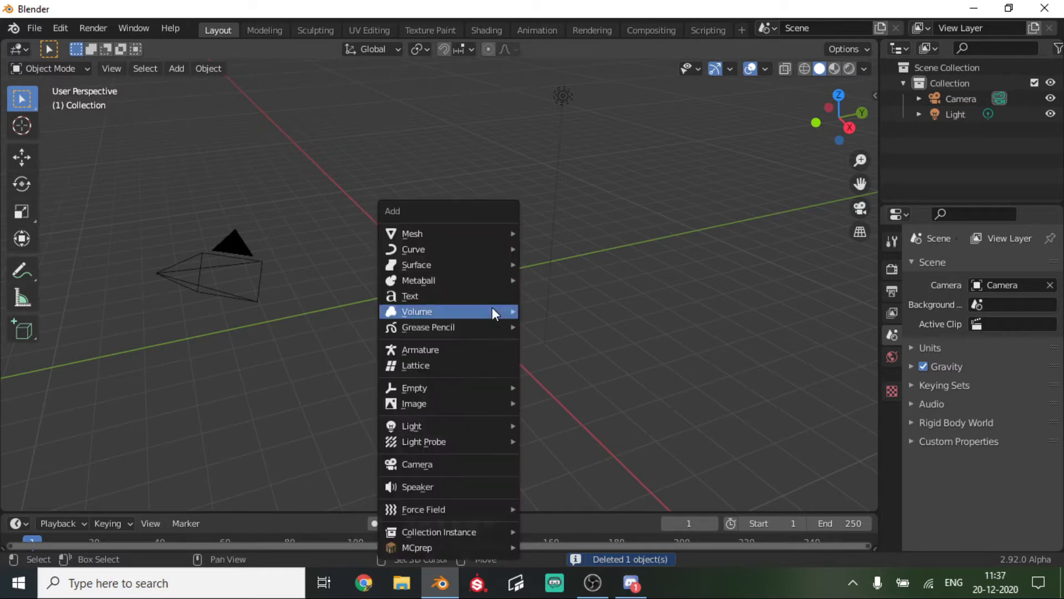
# Turn on the Screencast Keys display for the 3D viewport and hide its settings again
pyautogui.press('n')
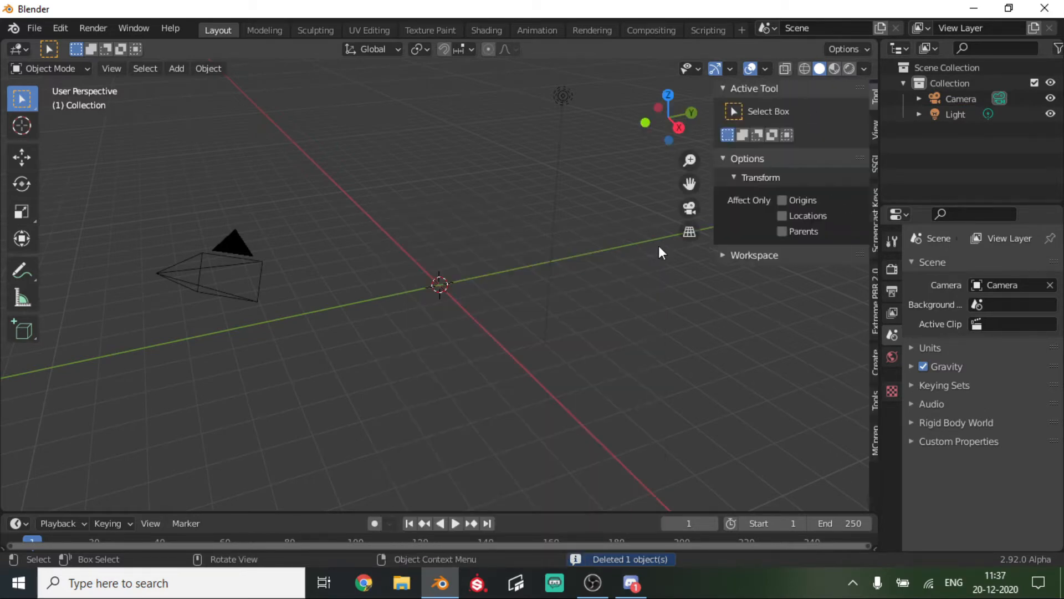
pyautogui.click(869, 222)
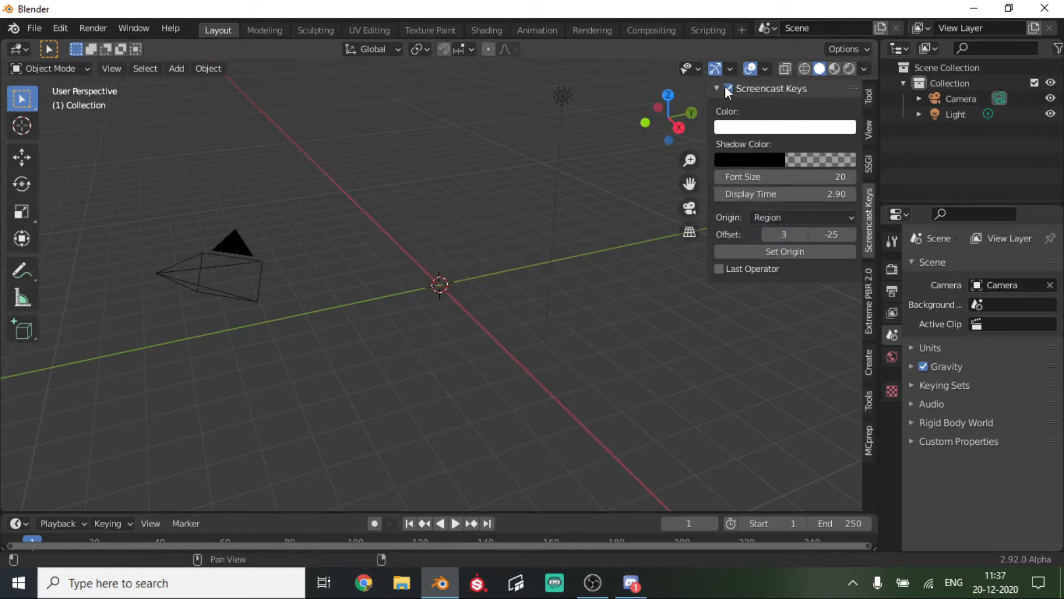
pyautogui.press('n')
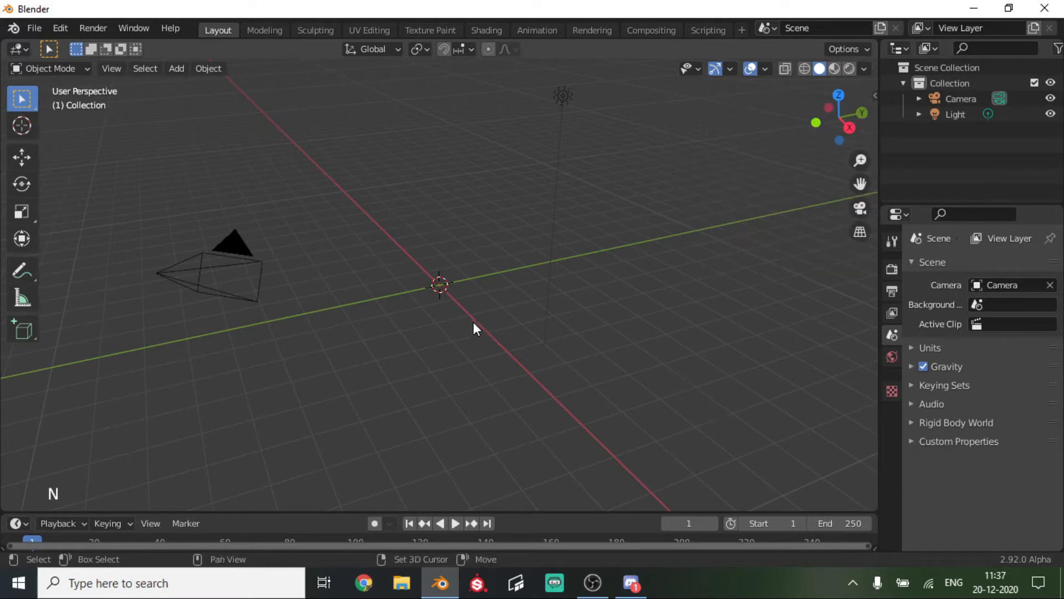
pyautogui.hotkey('shift', 'a')
pyautogui.moveTo(442, 228)
pyautogui.click(511, 298)
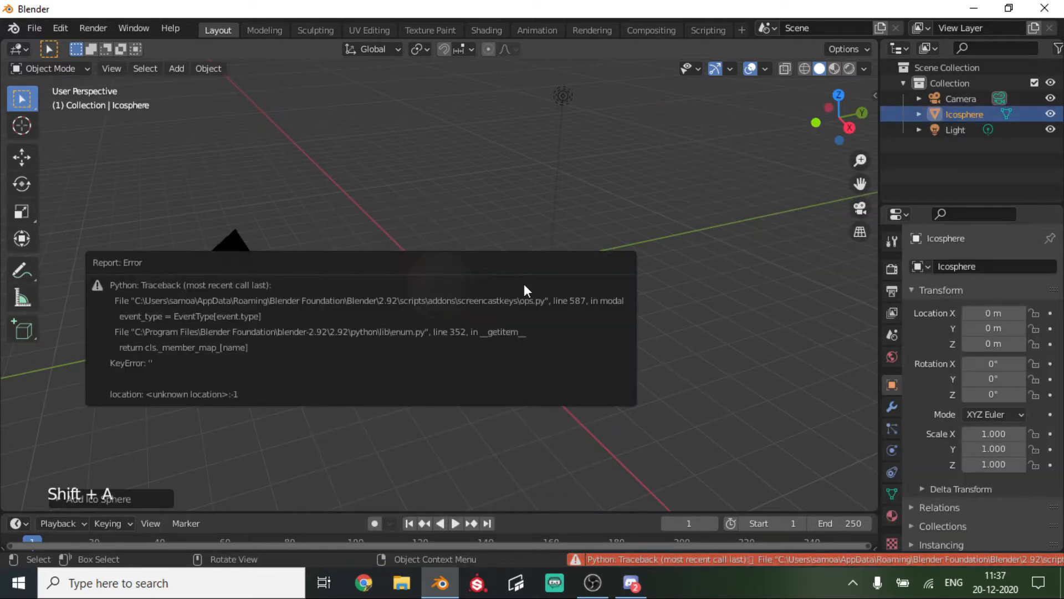
pyautogui.press('Delete')
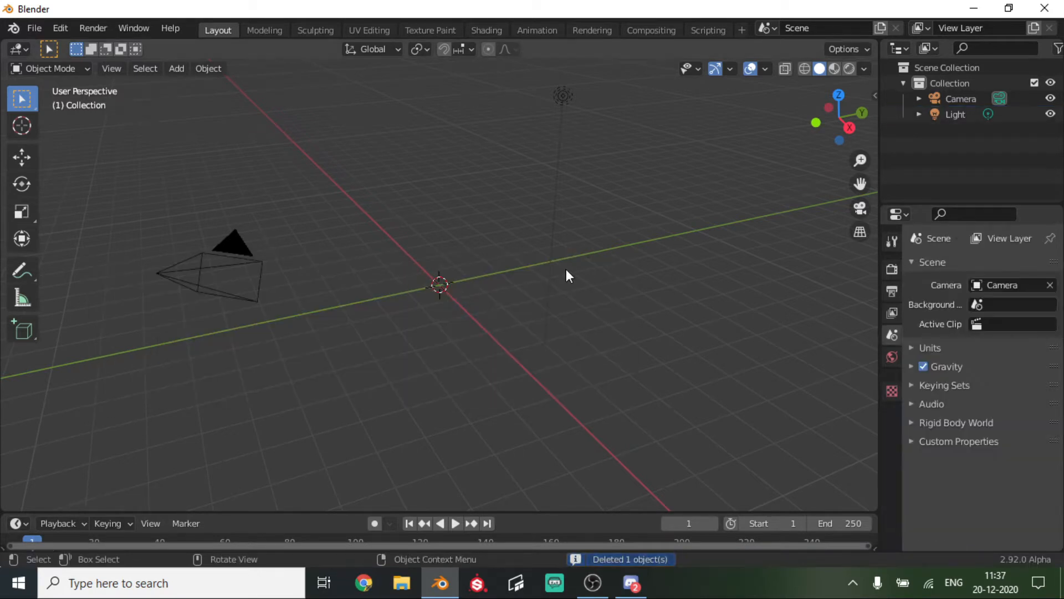
pyautogui.hotkey('shift', 'a')
pyautogui.moveTo(540, 227)
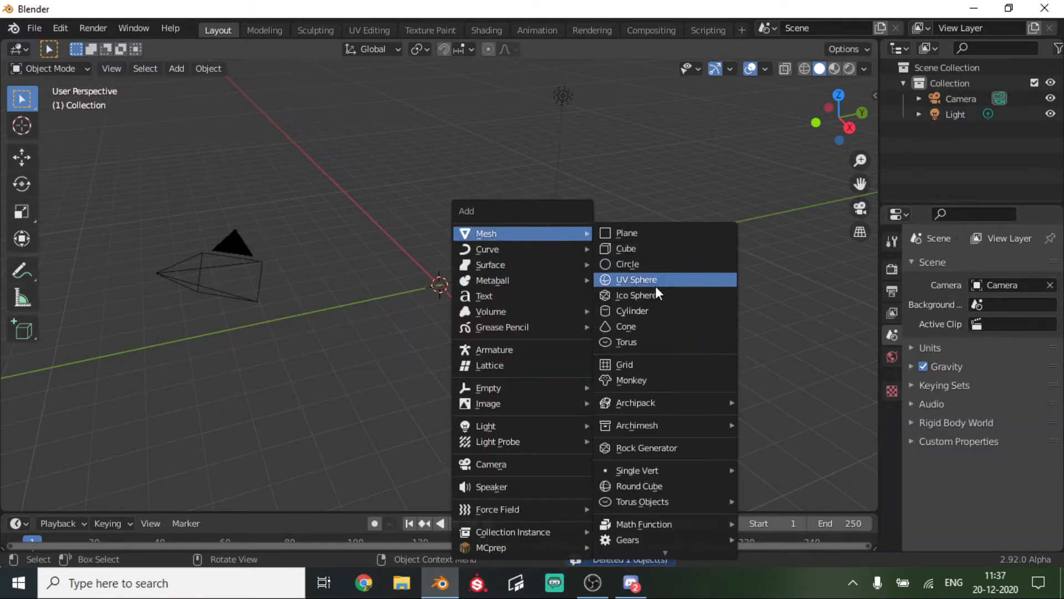
pyautogui.click(655, 311)
pyautogui.press('s')
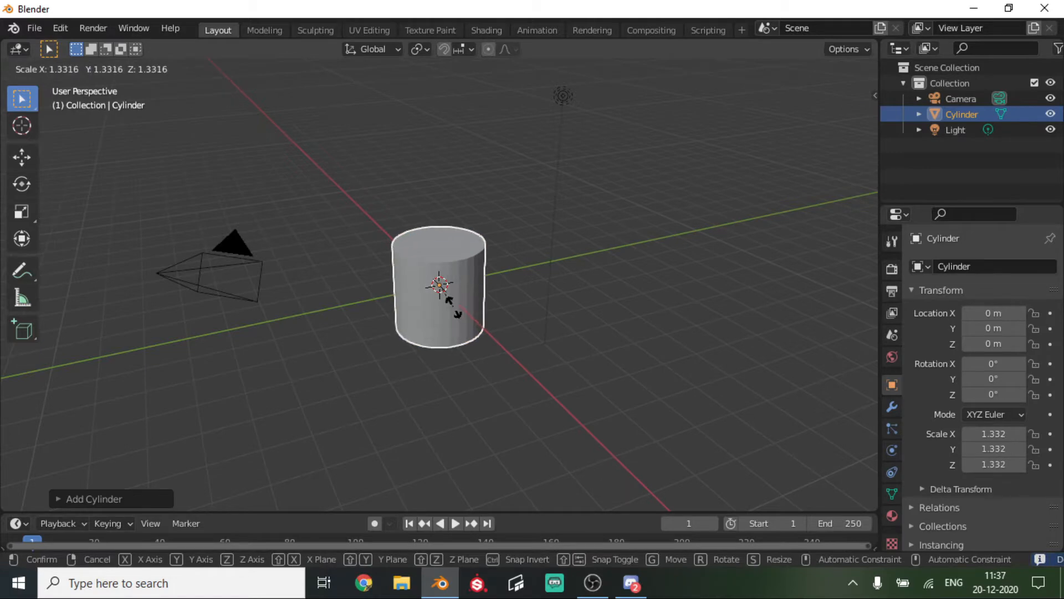
pyautogui.press('z')
pyautogui.click(537, 359)
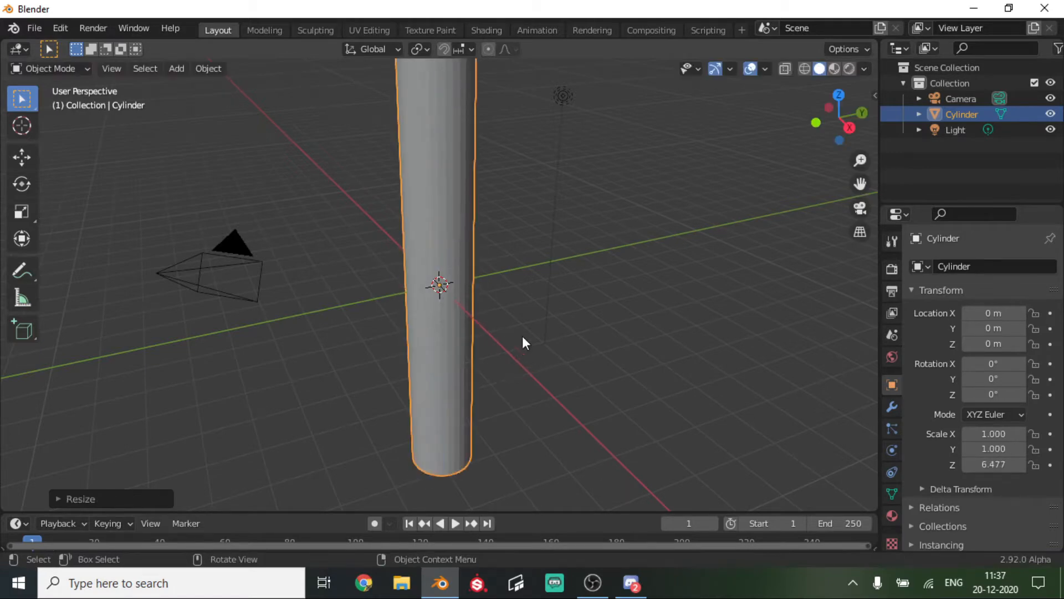
pyautogui.moveTo(523, 336); pyautogui.dragTo(614, 297, button='middle')
pyautogui.press('Delete')
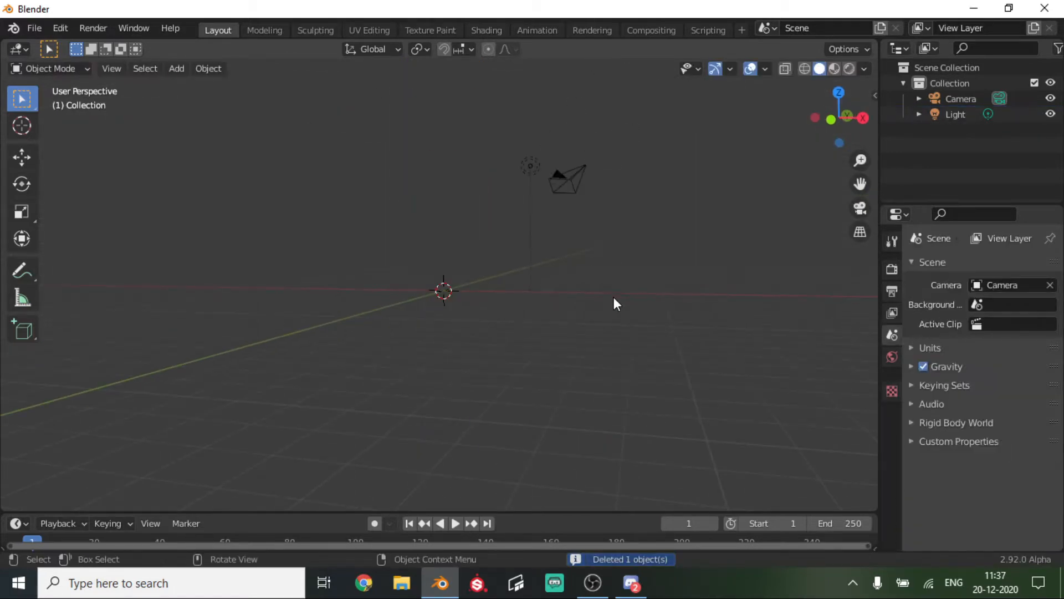
# Add a mesh cylinder at the origin and rotate it 90° about the Y axis
pyautogui.hotkey('shift', 'a')
pyautogui.moveTo(543, 231)
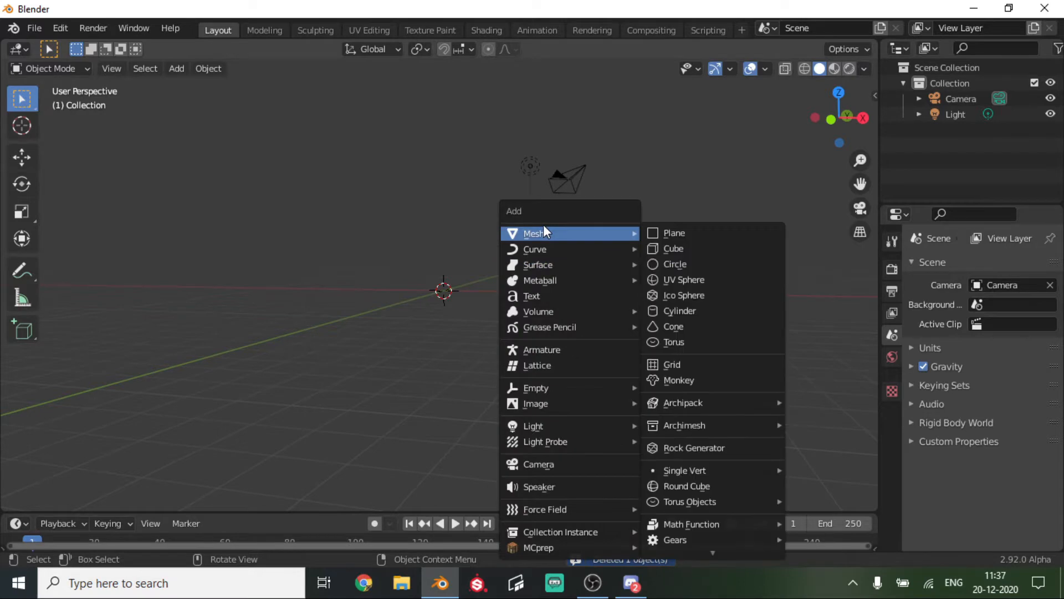
pyautogui.click(684, 311)
pyautogui.write('r')
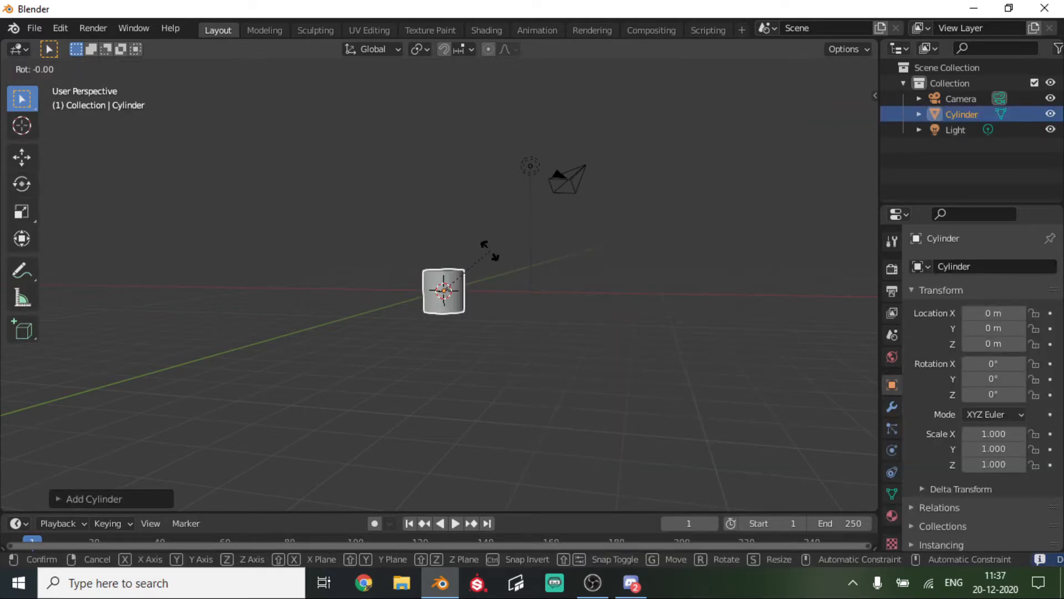
pyautogui.write('y90')
pyautogui.press('Return')
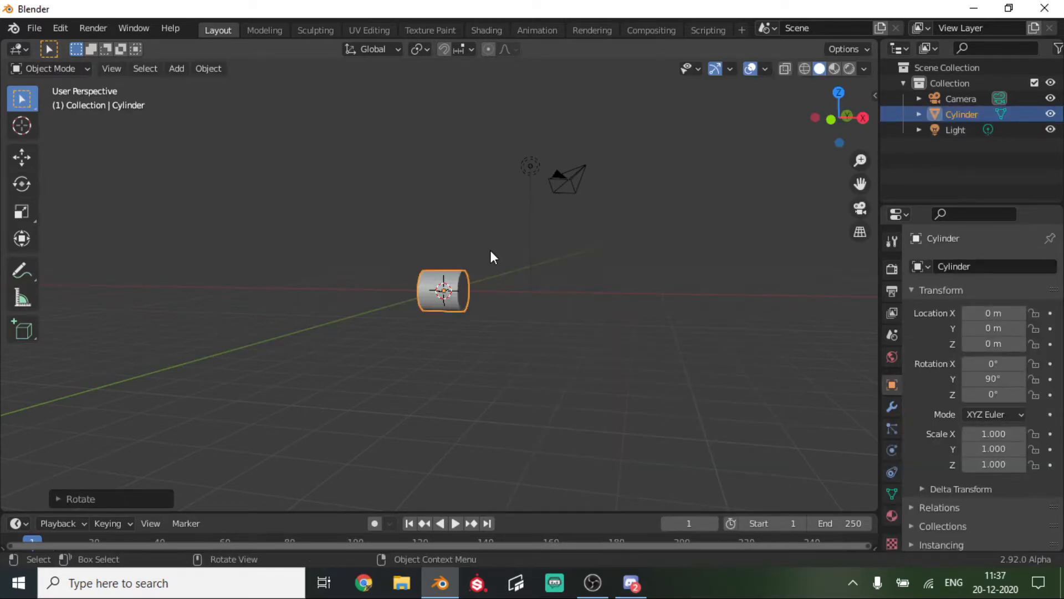
# In face editing from the top view, extrude the cylinder's +X end face into a wider collar about 0.6 m long
pyautogui.scroll(4, 490, 250)
pyautogui.press('Tab')
pyautogui.moveTo(592, 276); pyautogui.dragTo(363, 200, button='middle')
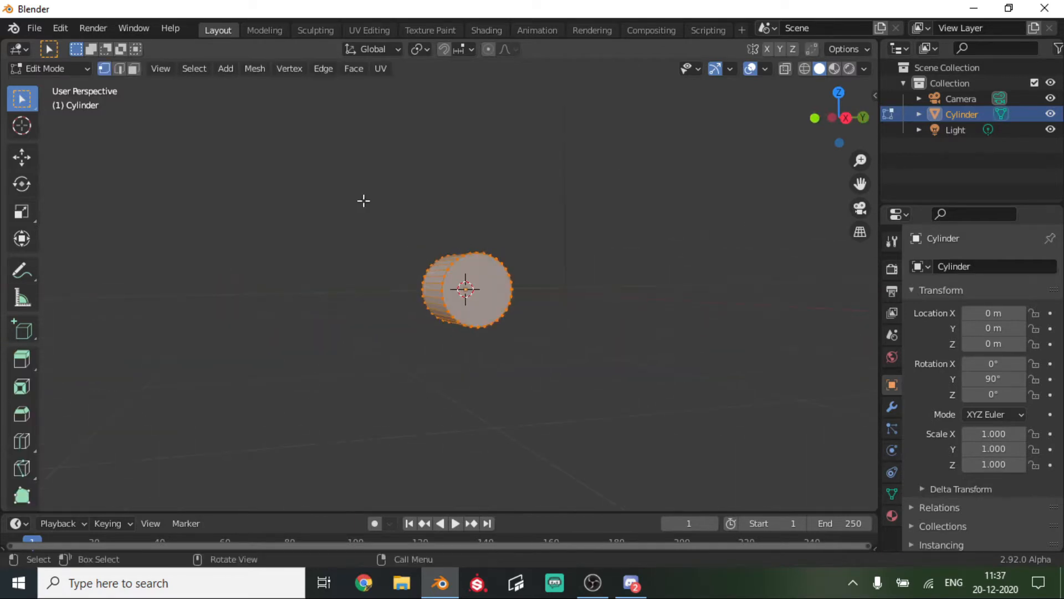
pyautogui.moveTo(442, 283); pyautogui.dragTo(686, 271, button='middle')
pyautogui.click(851, 99)
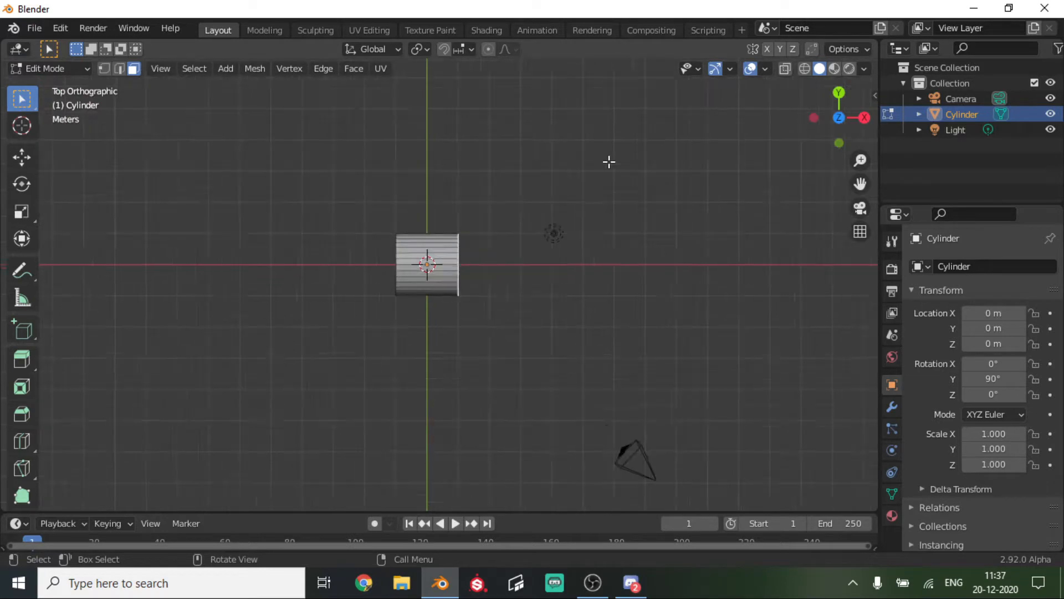
pyautogui.scroll(3, 608, 161)
pyautogui.scroll(-3, 567, 208)
pyautogui.press('e')
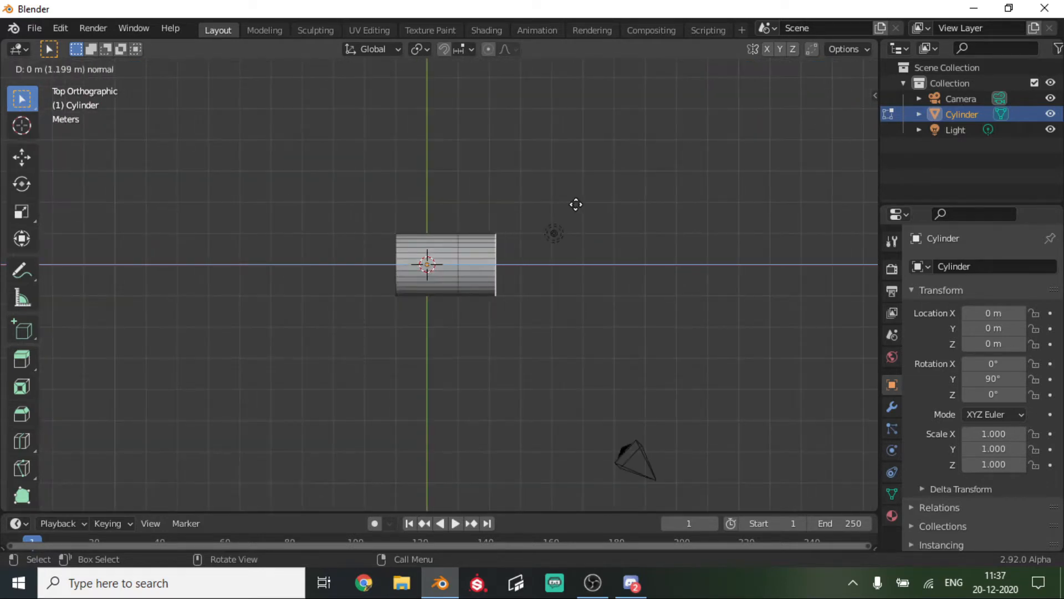
pyautogui.press('Escape')
pyautogui.press('s')
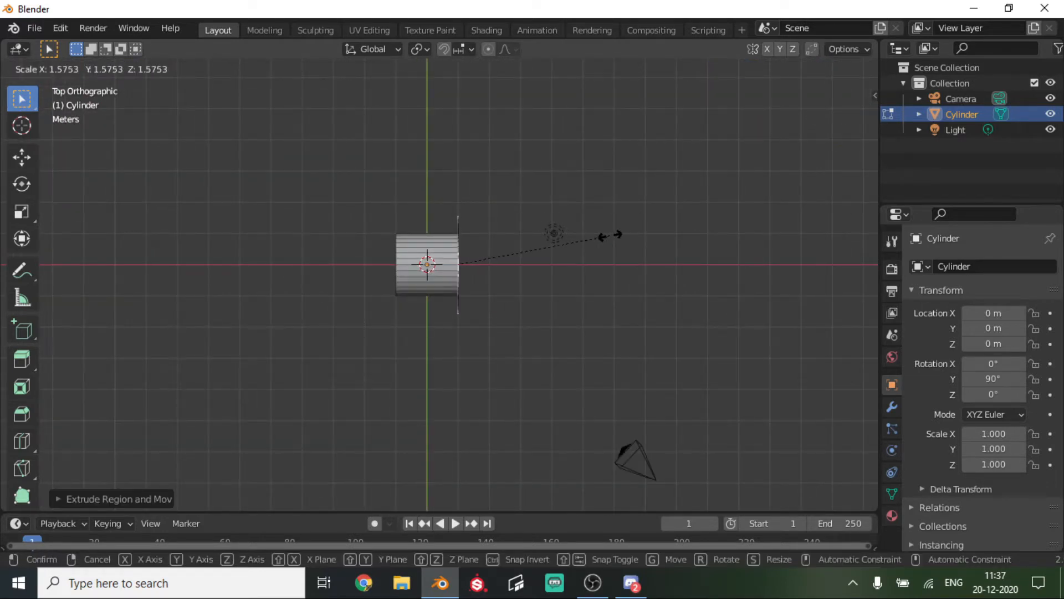
pyautogui.click(596, 230)
pyautogui.press('e')
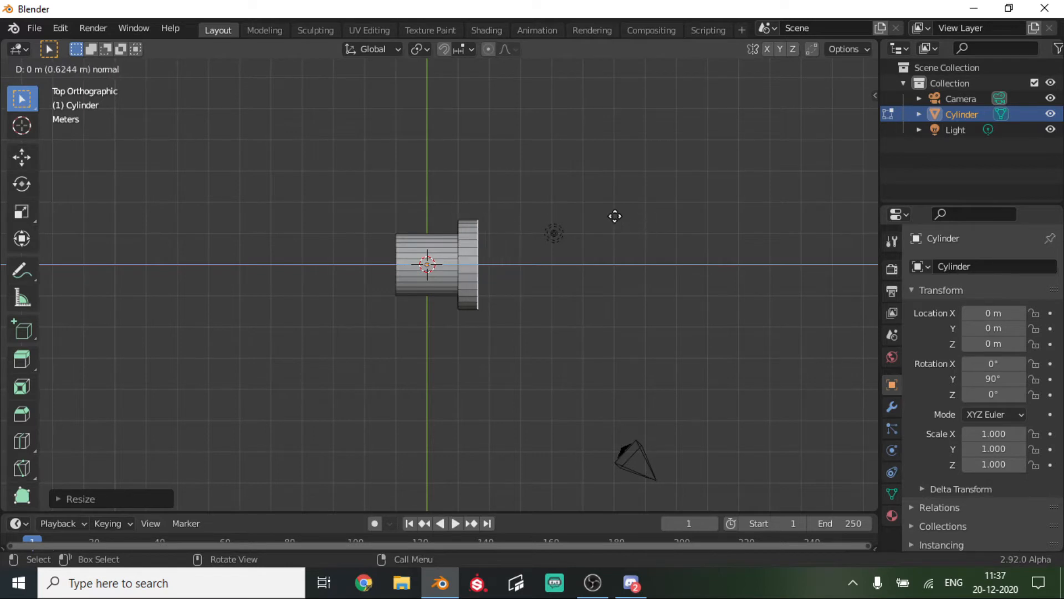
pyautogui.press('Escape')
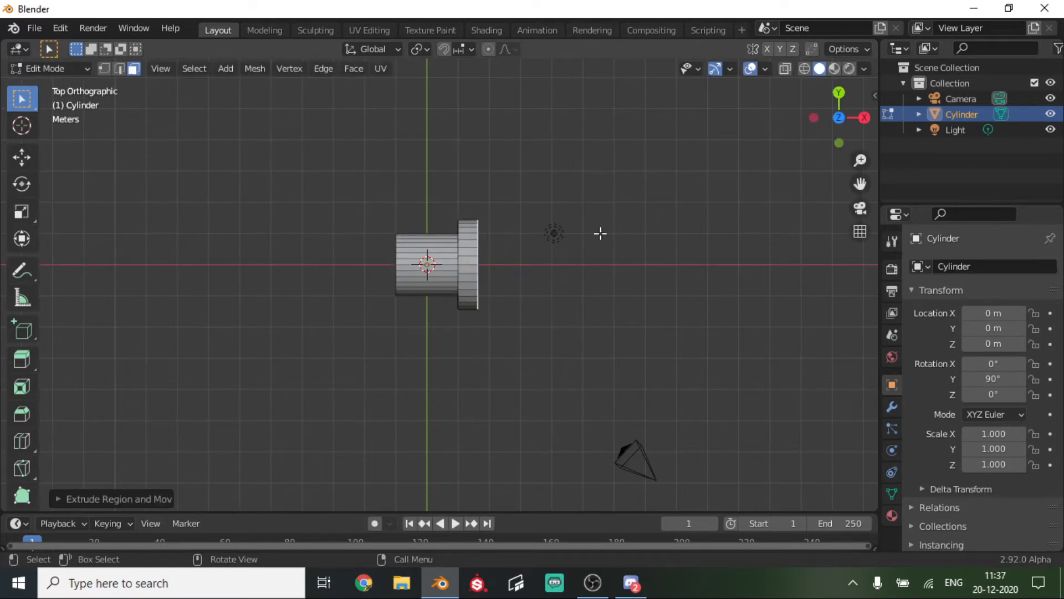
# Extrude the collar's end face in place, scale it down slightly, and extend it into a short narrower neck
pyautogui.press('e')
pyautogui.press('Escape')
pyautogui.press('s')
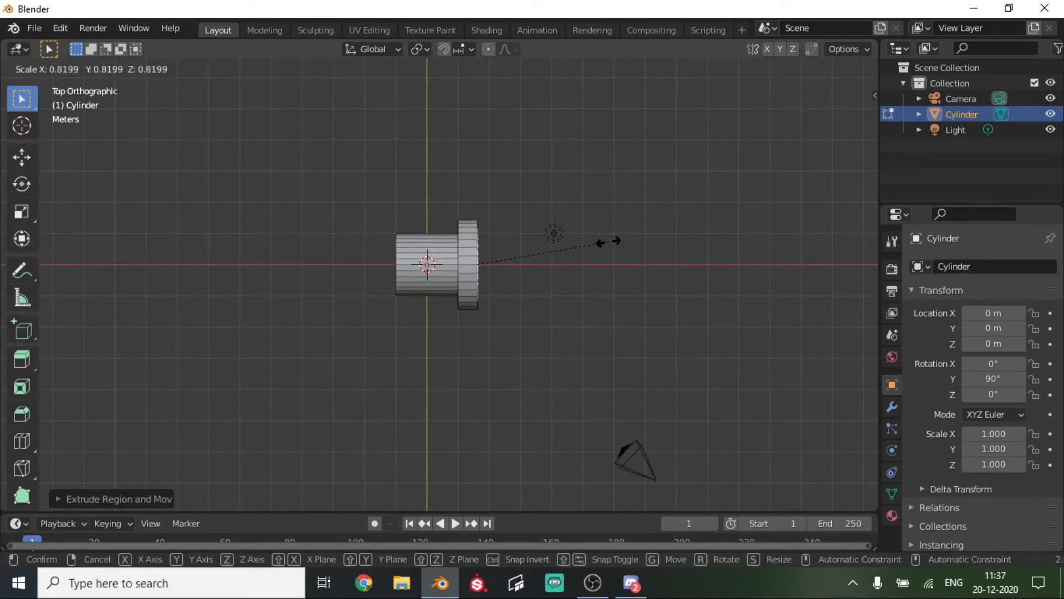
pyautogui.click(620, 245)
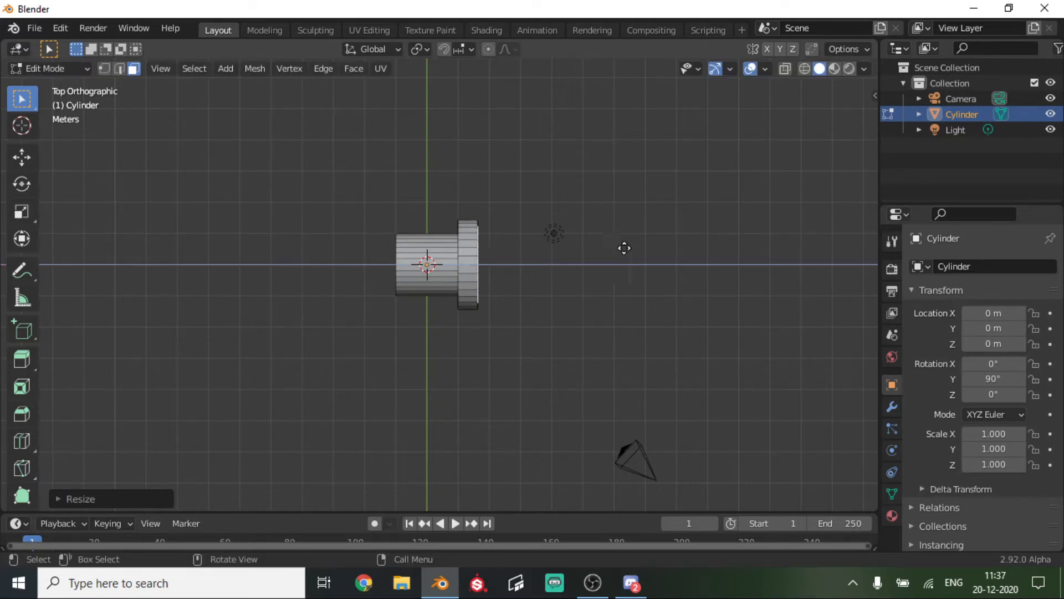
pyautogui.press('e')
pyautogui.click(625, 249)
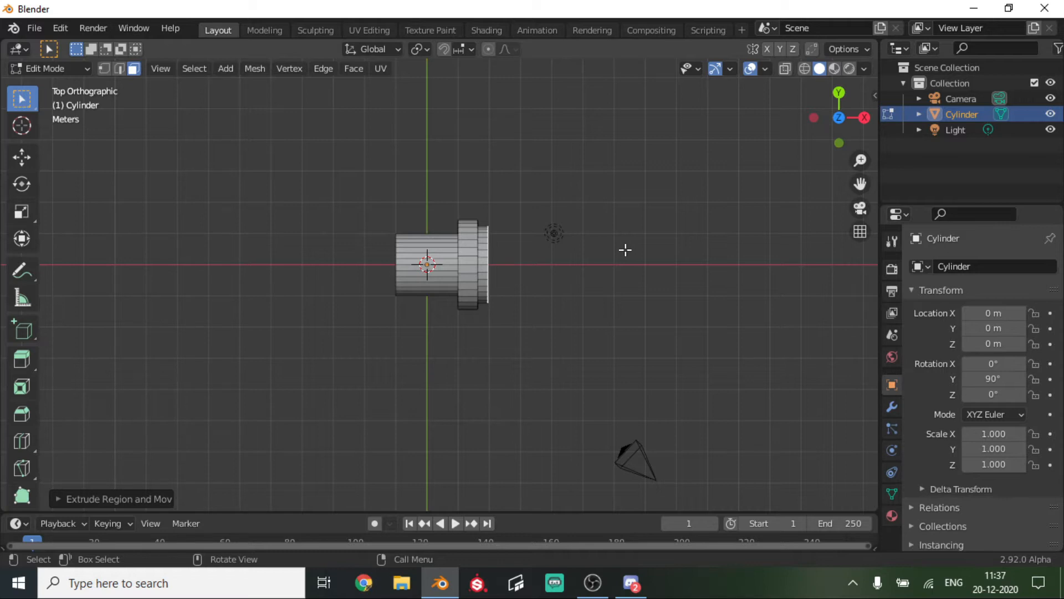
# Add a second, wider ring beyond the neck by scaling an extruded end face about 1.49 times and extending it about 0.55 m
pyautogui.press('e')
pyautogui.press('Escape')
pyautogui.press('s')
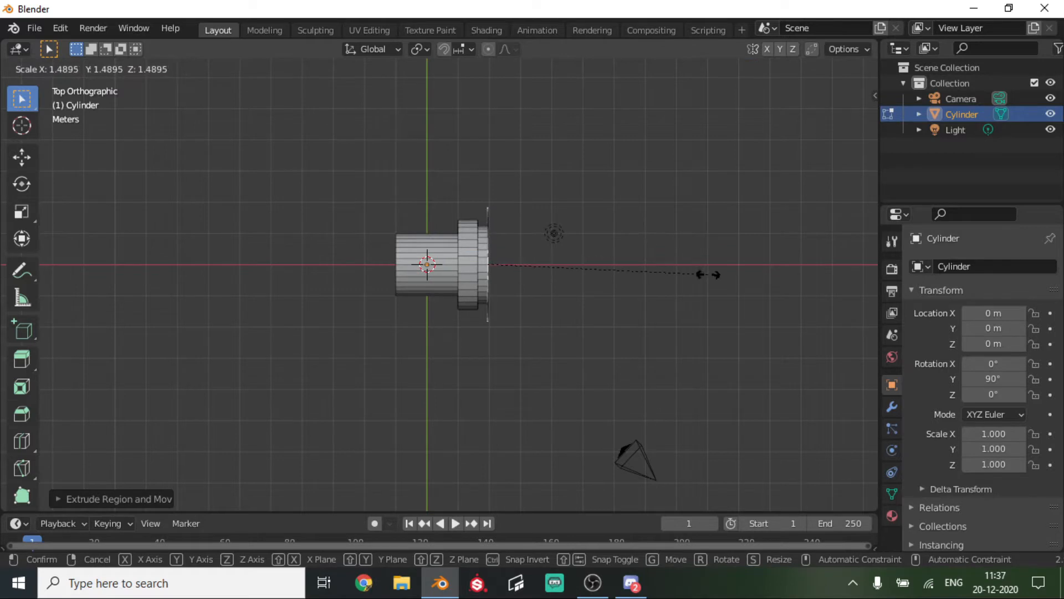
pyautogui.click(705, 274)
pyautogui.press('e')
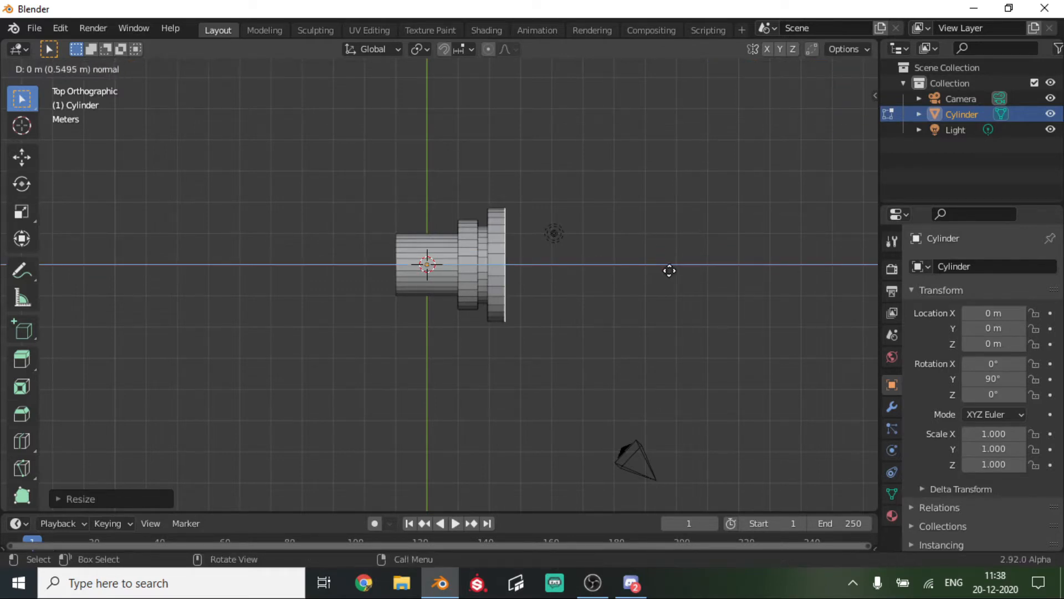
pyautogui.click(670, 270)
# Extrude the second ring's end face, scale it up slightly, and extend it into a marginally larger adjoining ring
pyautogui.press('e')
pyautogui.press('Escape')
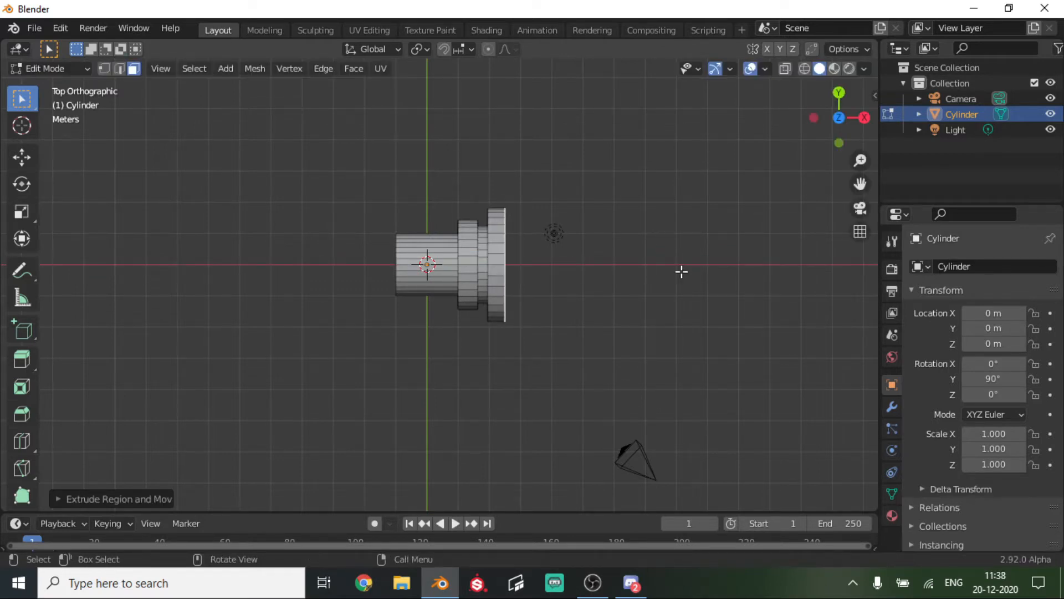
pyautogui.press('s')
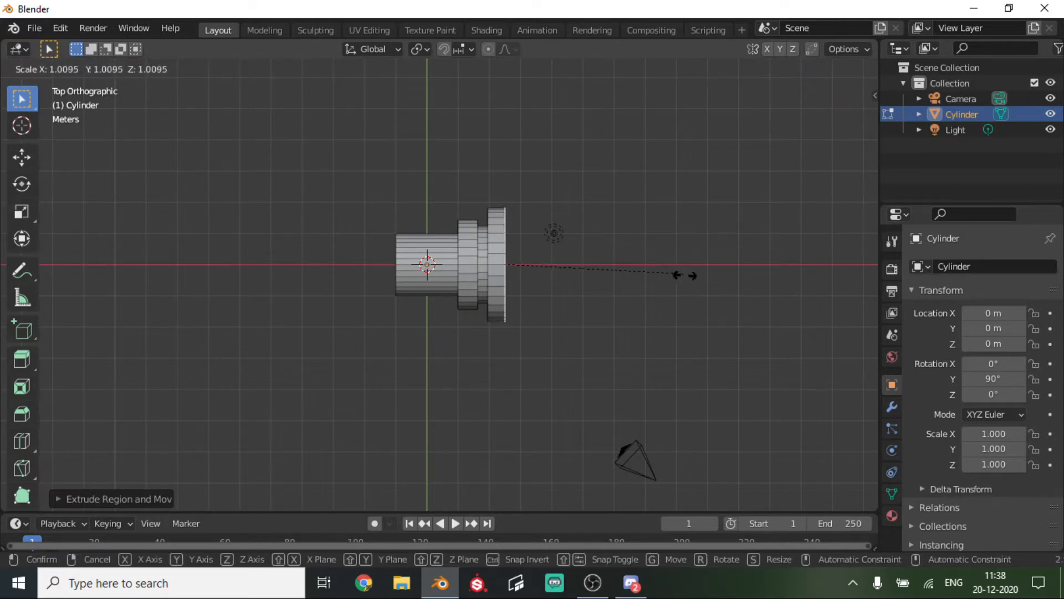
pyautogui.click(696, 281)
pyautogui.press('e')
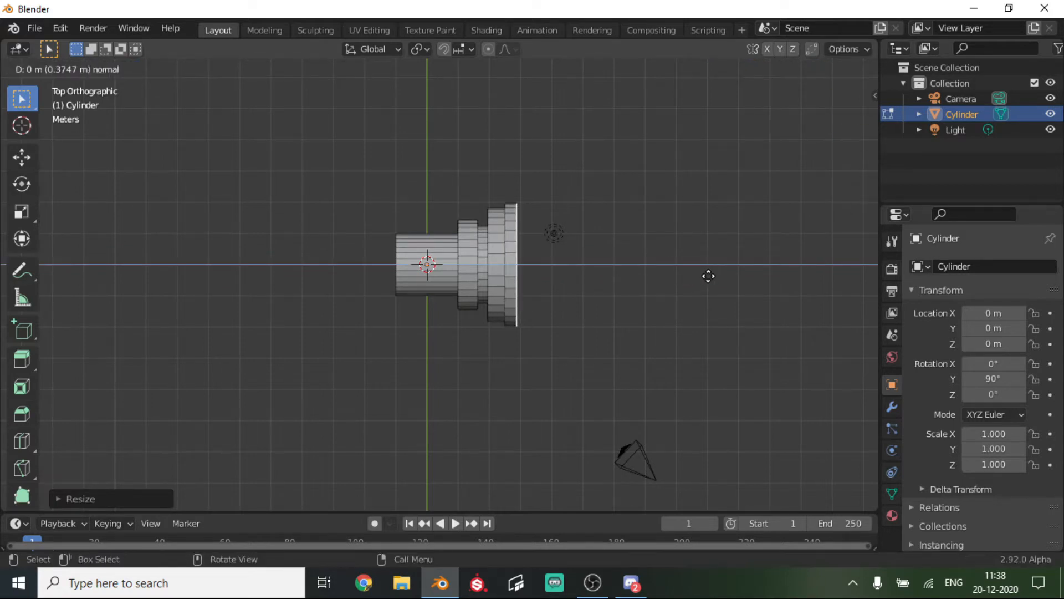
pyautogui.click(713, 276)
# Extrude the largest ring's end face in place, scale it down, and extend it along X into a narrower section
pyautogui.press('e')
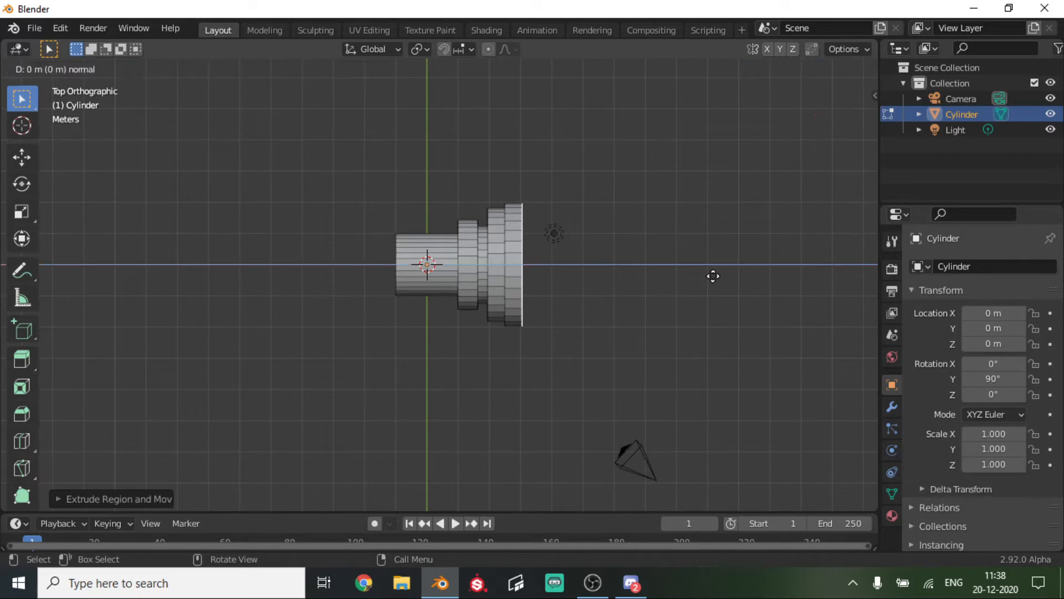
pyautogui.rightClick(734, 274)
pyautogui.press('s')
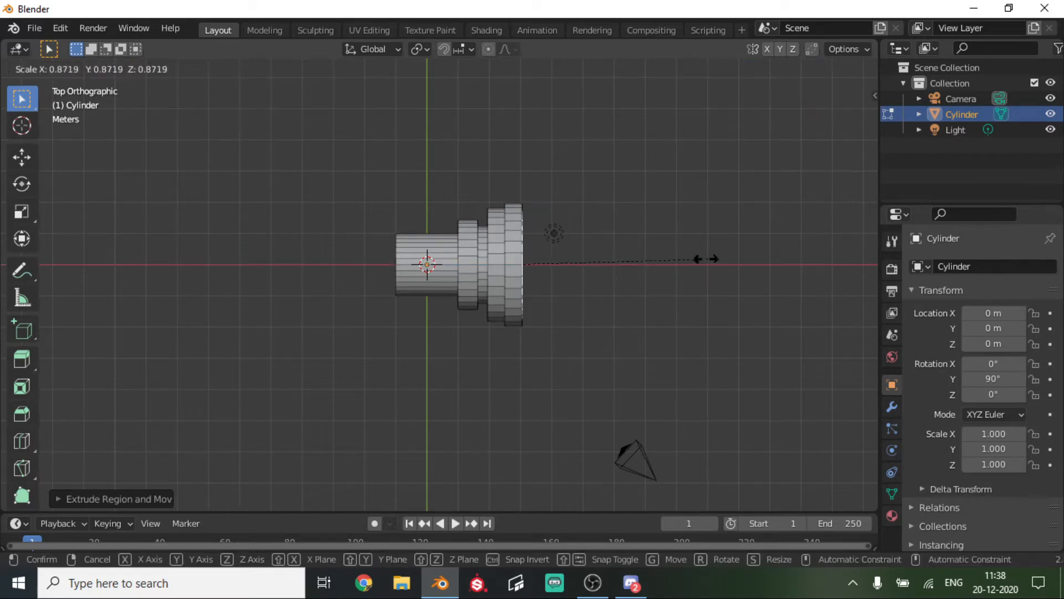
pyautogui.click(692, 255)
pyautogui.press('e')
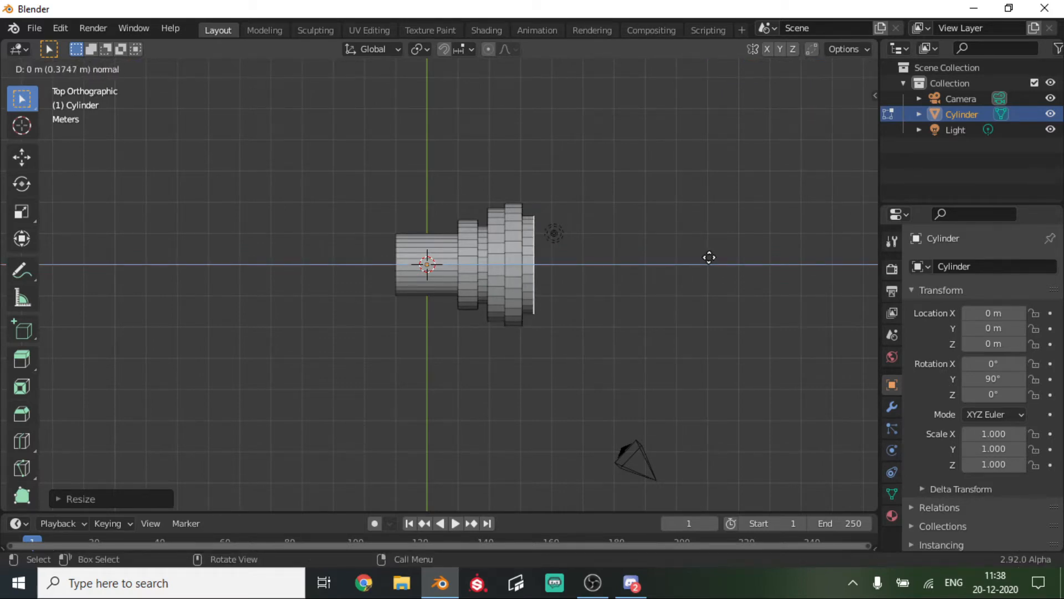
pyautogui.click(713, 259)
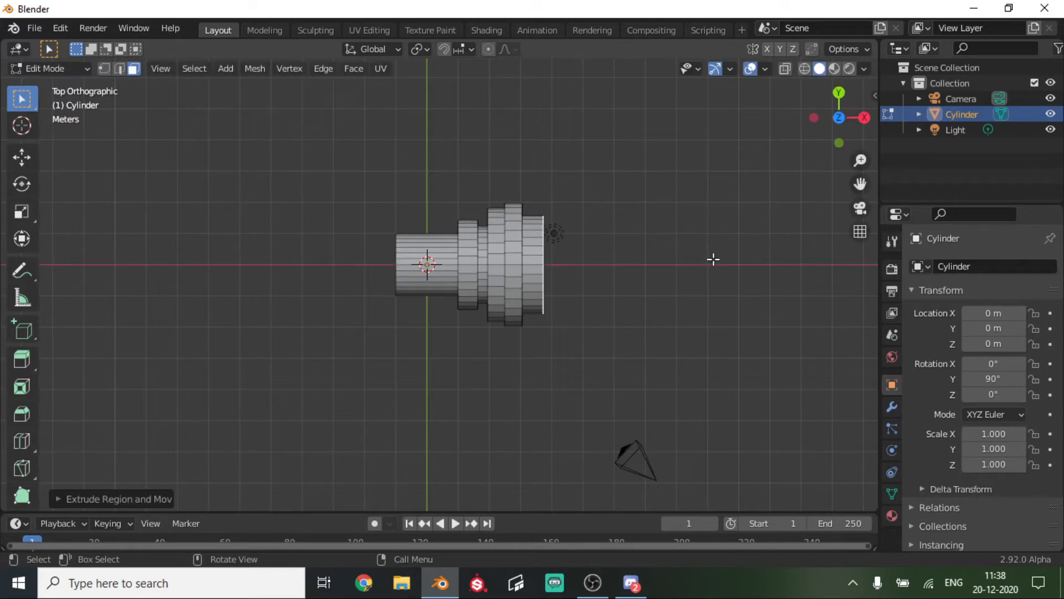
# Extrude the narrower section's end face, scale it up beyond the previous rings, and extend it into a wide end flange
pyautogui.press('e')
pyautogui.rightClick(729, 260)
pyautogui.press('s')
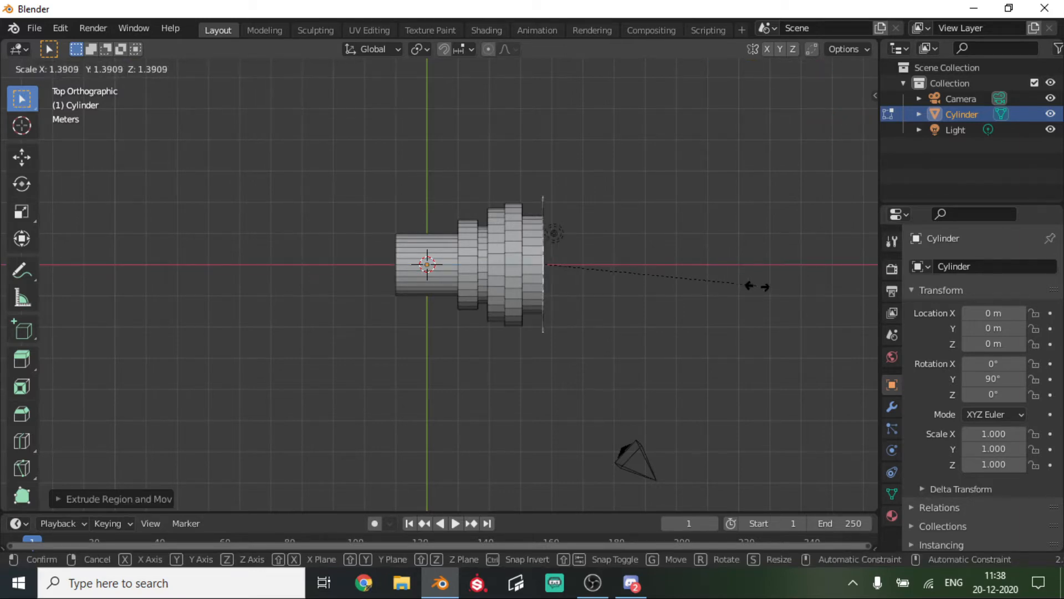
pyautogui.click(772, 301)
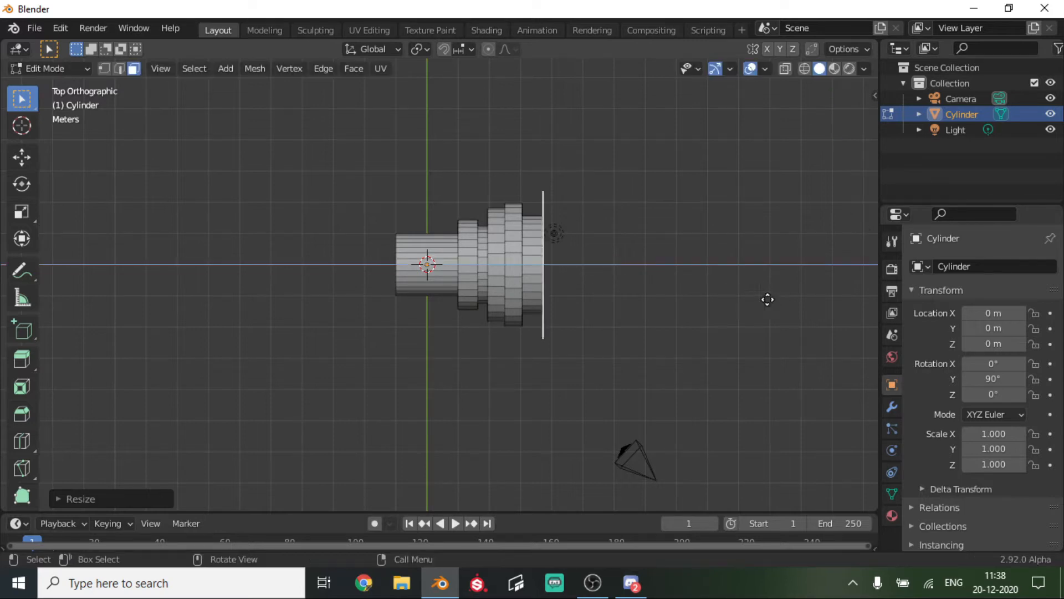
pyautogui.press('e')
pyautogui.click(788, 305)
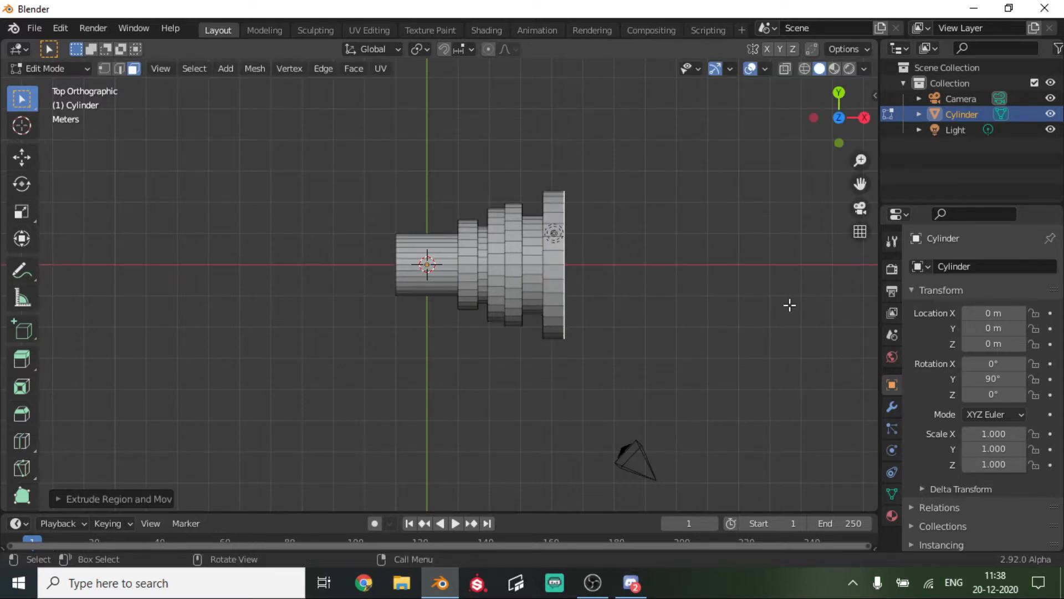
# Extrude the wide flange's end face outward about 1.5 m to lengthen the flange
pyautogui.scroll(2, 677, 300)
pyautogui.moveTo(677, 299); pyautogui.dragTo(669, 257, button='middle')
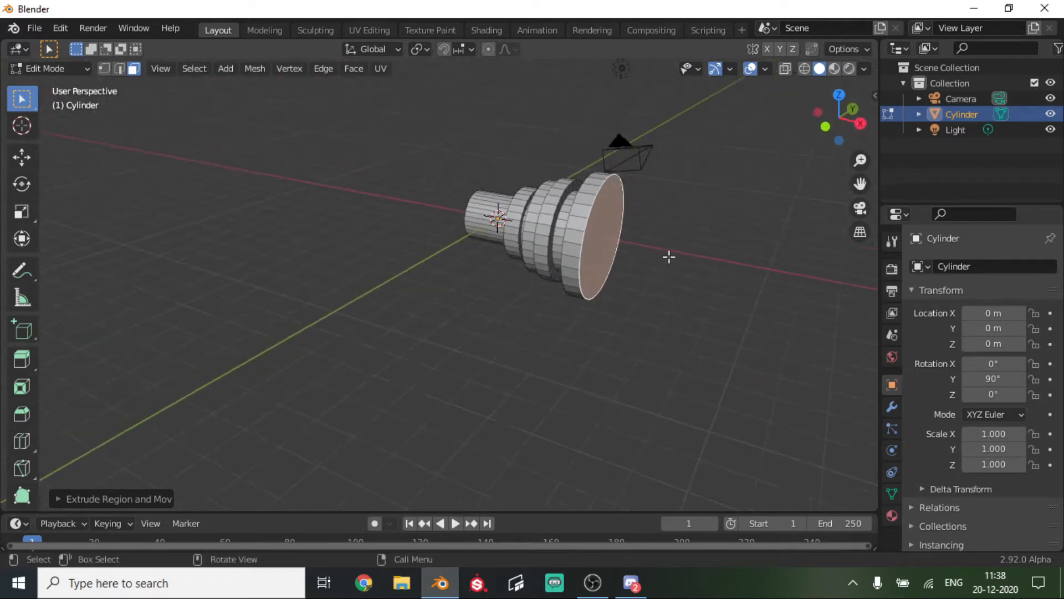
pyautogui.press('e')
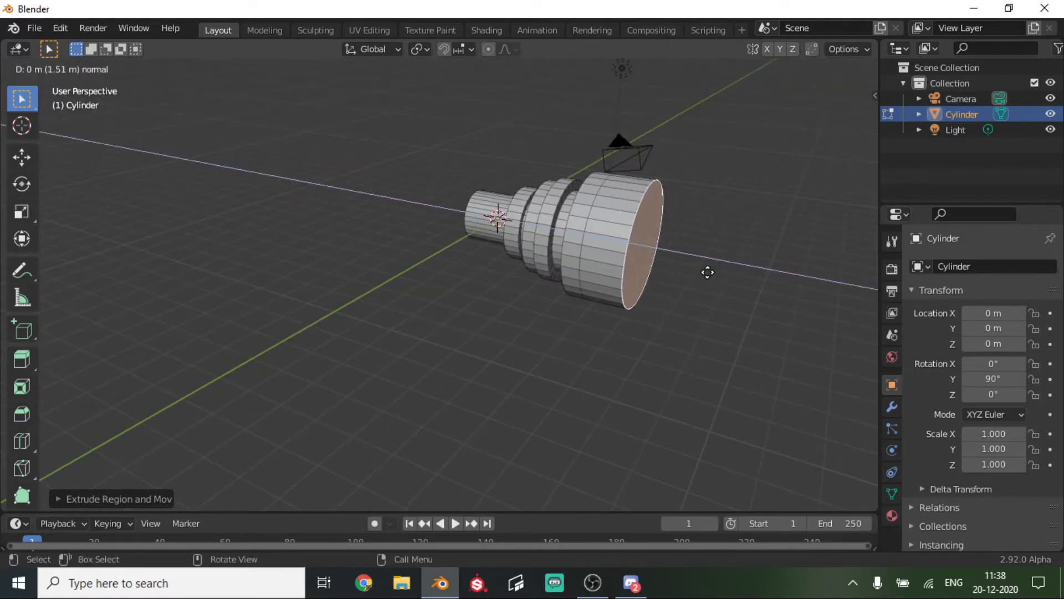
pyautogui.click(705, 268)
# Extrude the flange's end face in place, scale it down, and push it inward about 3 m to hollow out the wide end
pyautogui.moveTo(706, 268); pyautogui.dragTo(669, 253, button='middle')
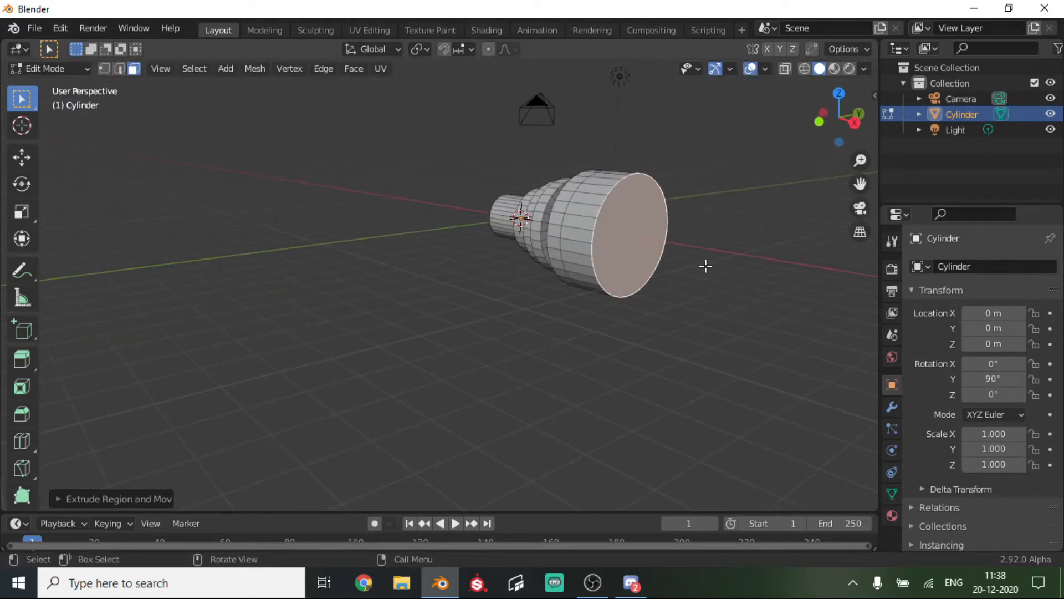
pyautogui.press('e')
pyautogui.rightClick(725, 274)
pyautogui.press('s')
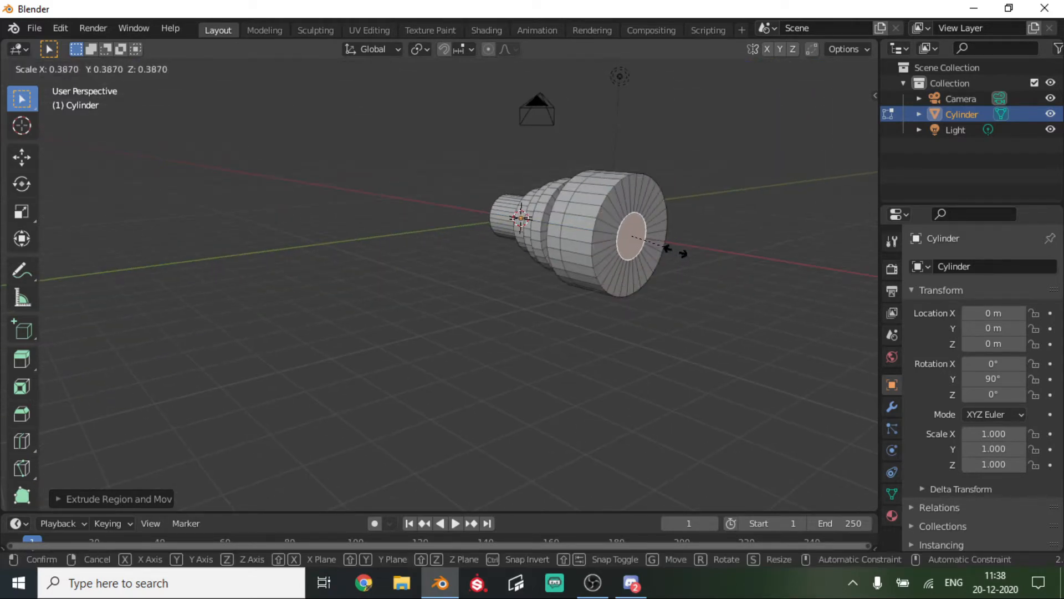
pyautogui.click(690, 257)
pyautogui.press('e')
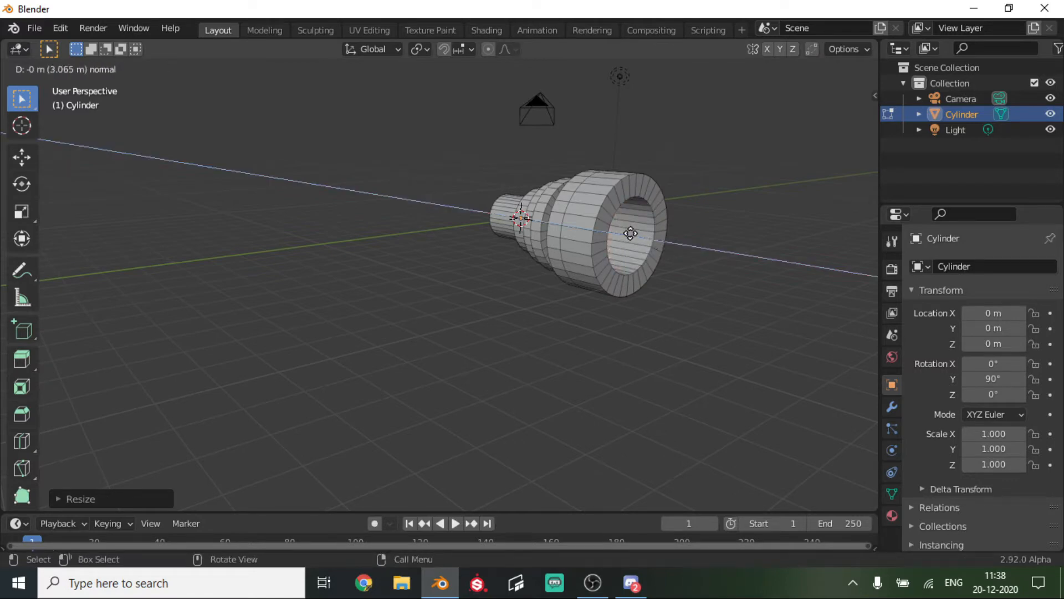
pyautogui.click(627, 233)
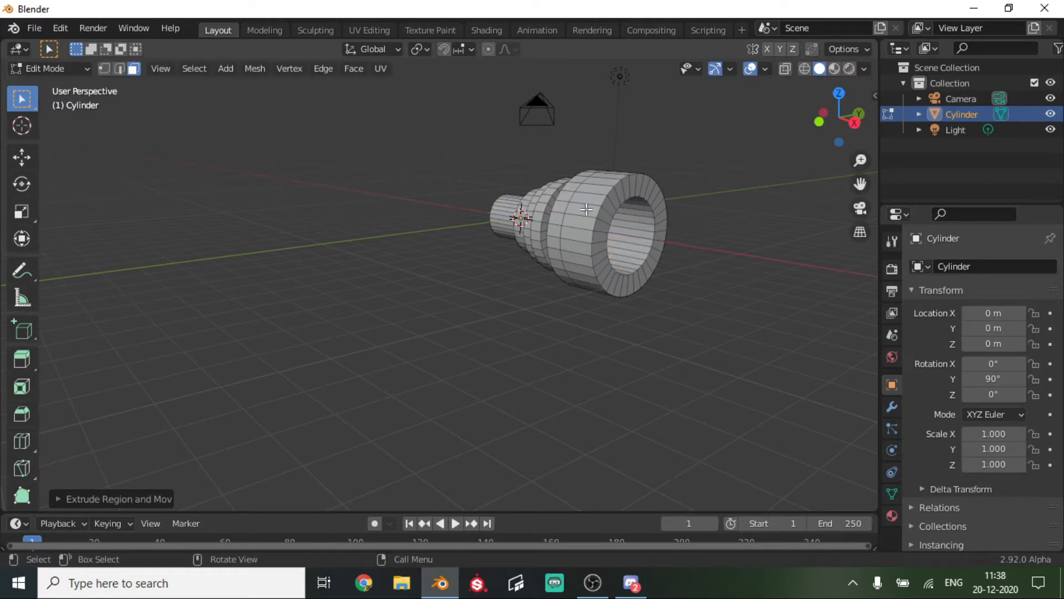
# Select the narrow opposite end face of the cylinder, extrude it in place, scale it up, and extend it outward into a ring
pyautogui.moveTo(627, 233); pyautogui.dragTo(740, 345, button='middle')
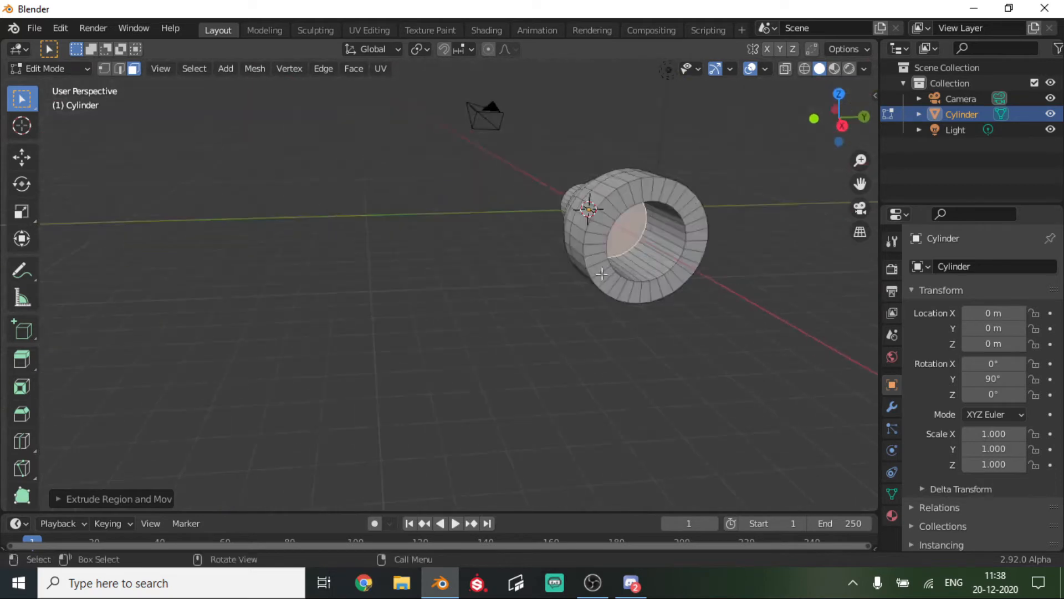
pyautogui.scroll(4, 740, 345)
pyautogui.click(670, 341)
pyautogui.scroll(-2, 671, 340)
pyautogui.moveTo(670, 340); pyautogui.dragTo(665, 185, button='middle')
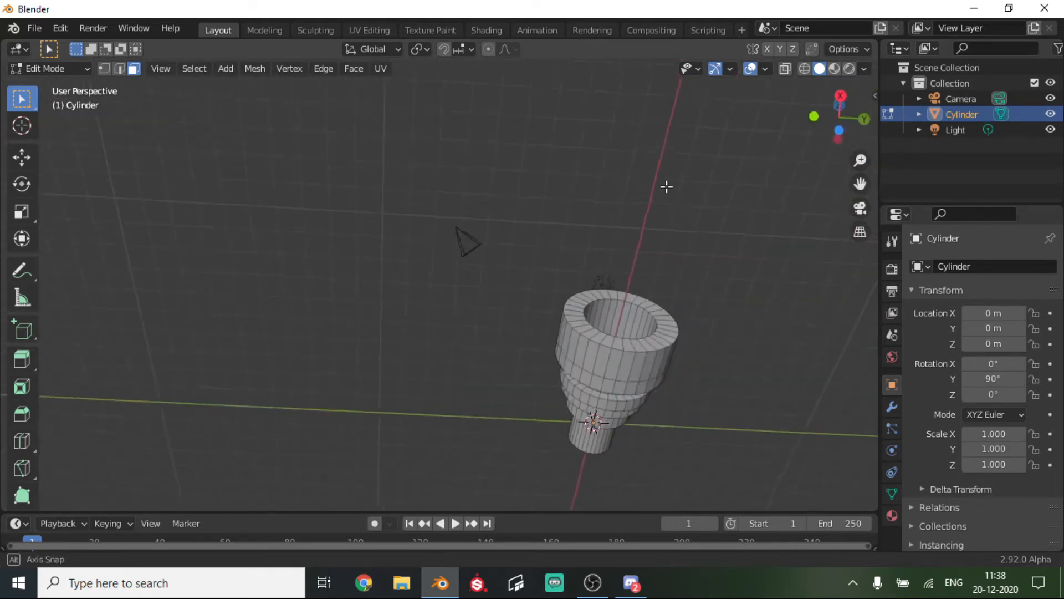
pyautogui.scroll(-1, 593, 288)
pyautogui.moveTo(593, 287); pyautogui.dragTo(829, 147, button='middle')
pyautogui.scroll(3, 635, 235)
pyautogui.click(611, 231)
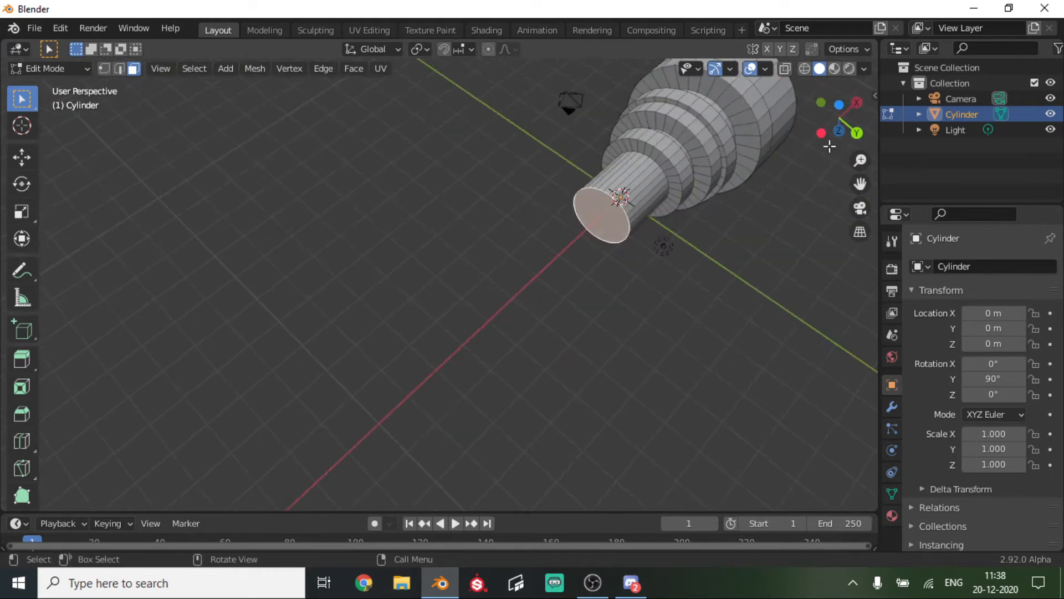
pyautogui.press('e')
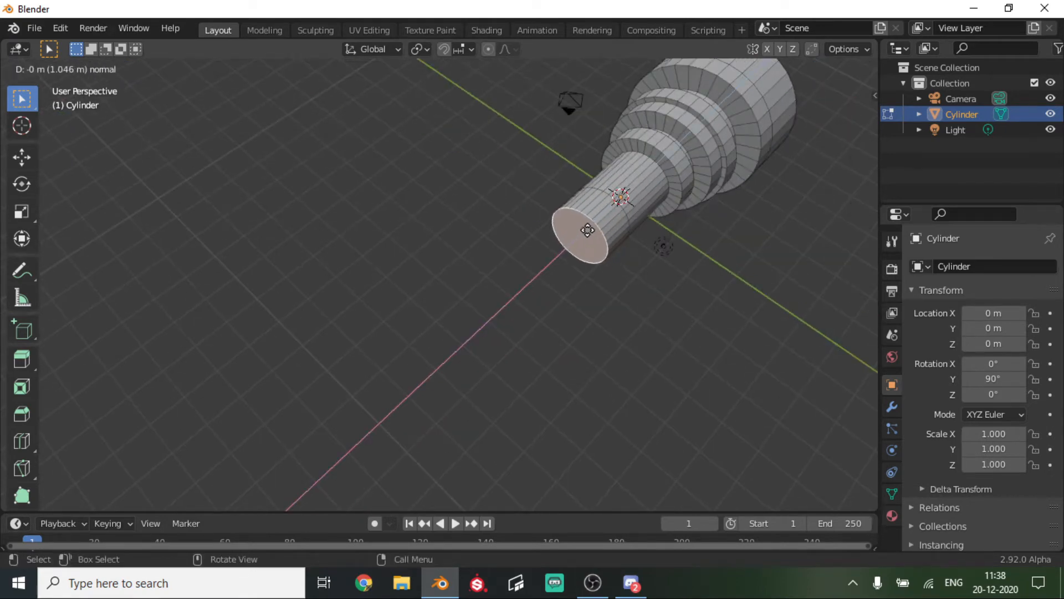
pyautogui.rightClick(615, 230)
pyautogui.press('s')
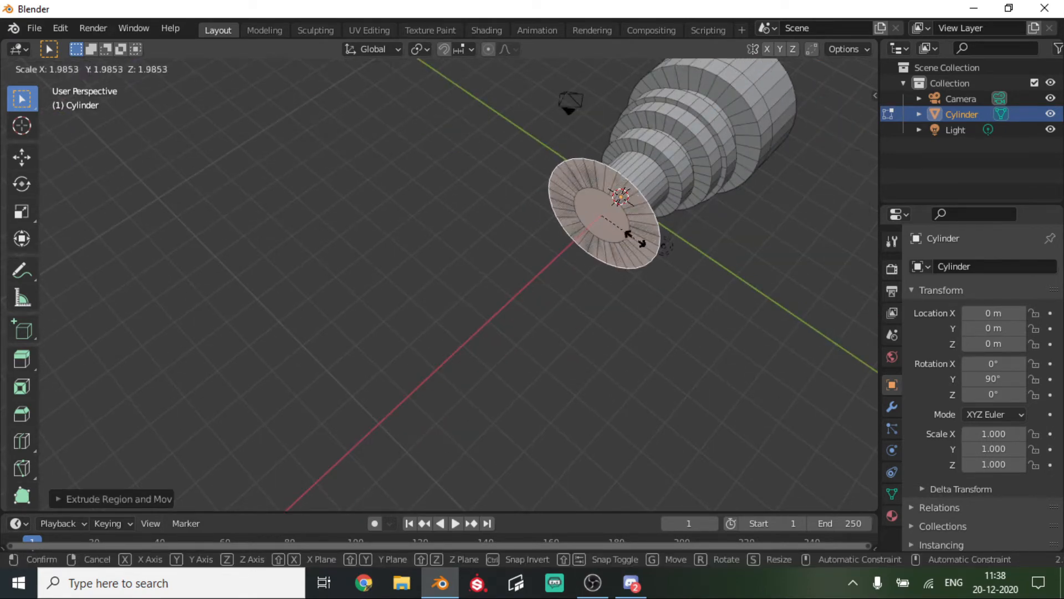
pyautogui.click(615, 239)
pyautogui.press('e')
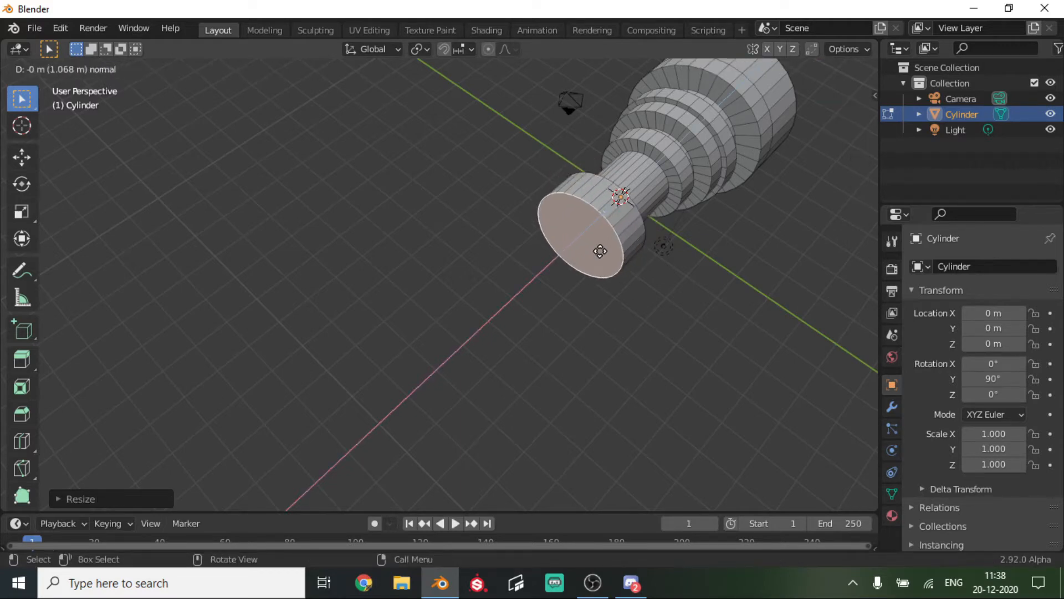
pyautogui.click(609, 244)
# Extrude the new ring's end face in place, scale it down to about 0.8, and extend it slightly into a shallow groove section
pyautogui.moveTo(608, 248); pyautogui.dragTo(529, 257, button='middle')
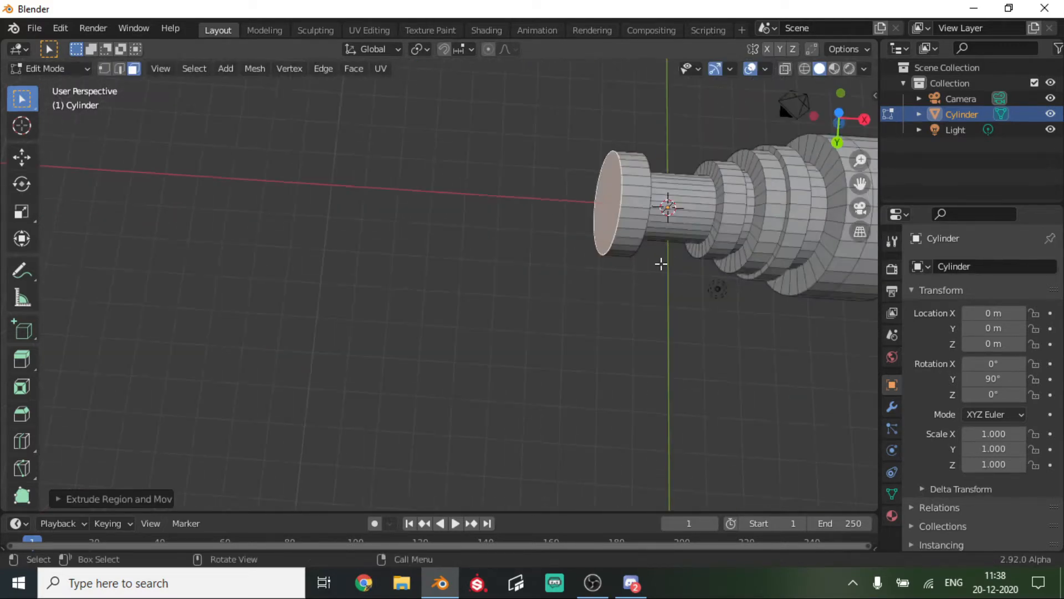
pyautogui.press('e')
pyautogui.rightClick(660, 252)
pyautogui.press('s')
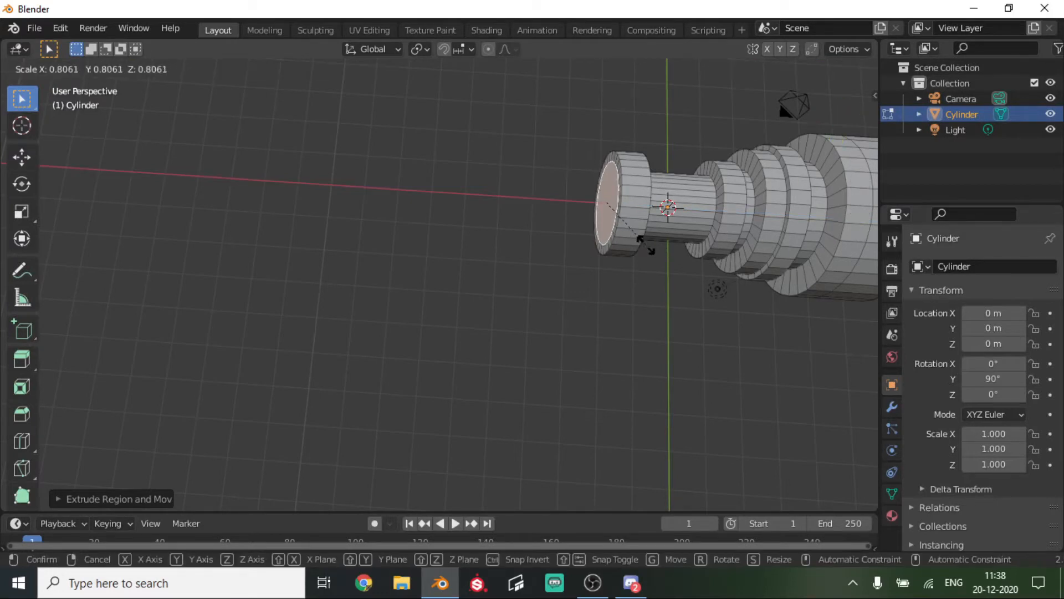
pyautogui.click(647, 244)
pyautogui.press('e')
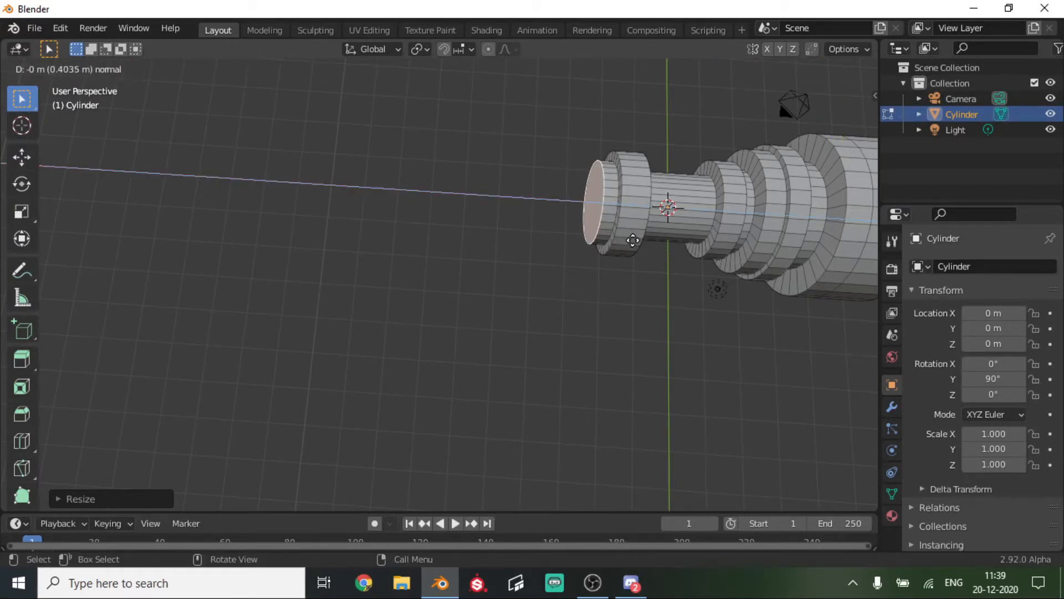
pyautogui.rightClick(637, 241)
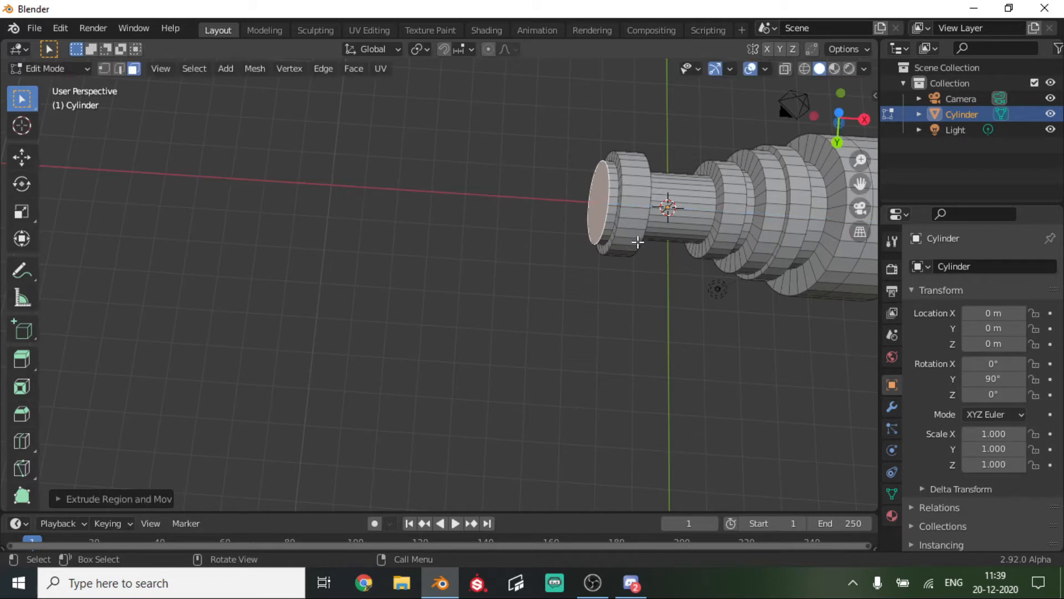
# Extrude the groove's end face in place, scale it up to about the previous ring's width, and extend it about 0.54 m
pyautogui.press('e')
pyautogui.rightClick(632, 237)
pyautogui.press('s')
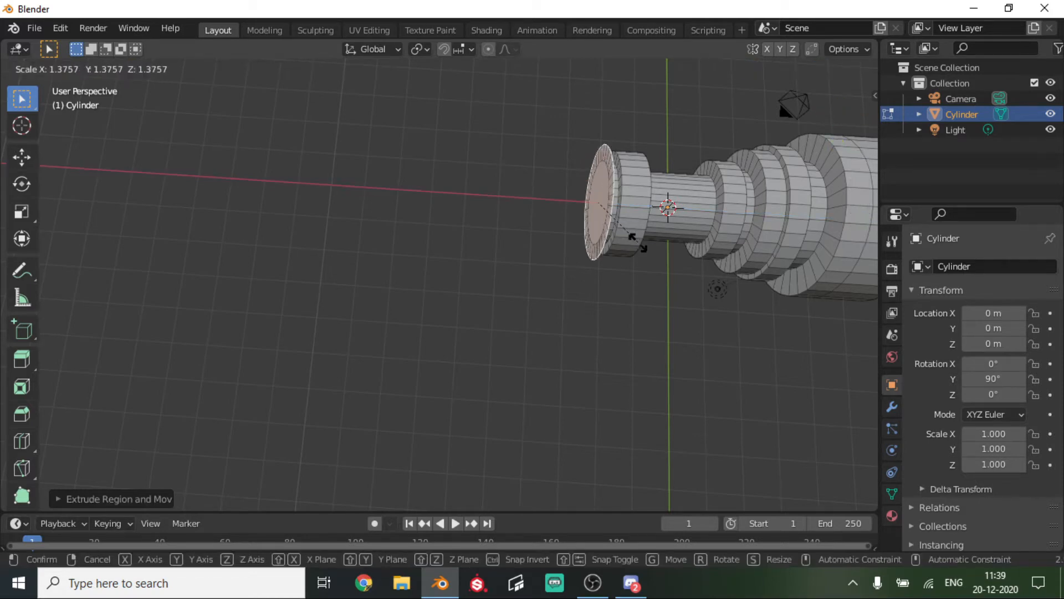
pyautogui.click(635, 240)
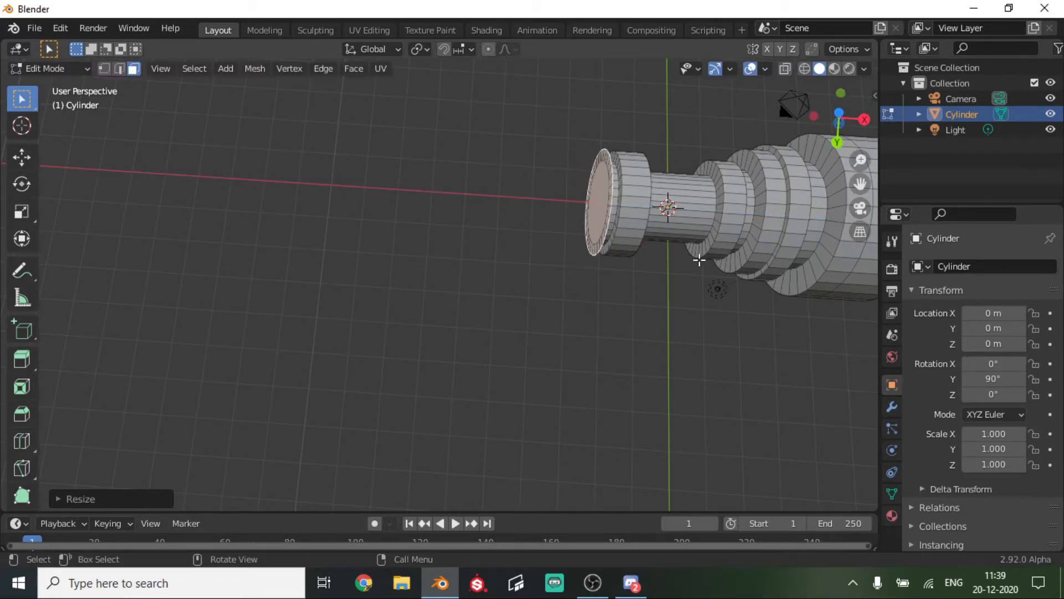
pyautogui.press('e')
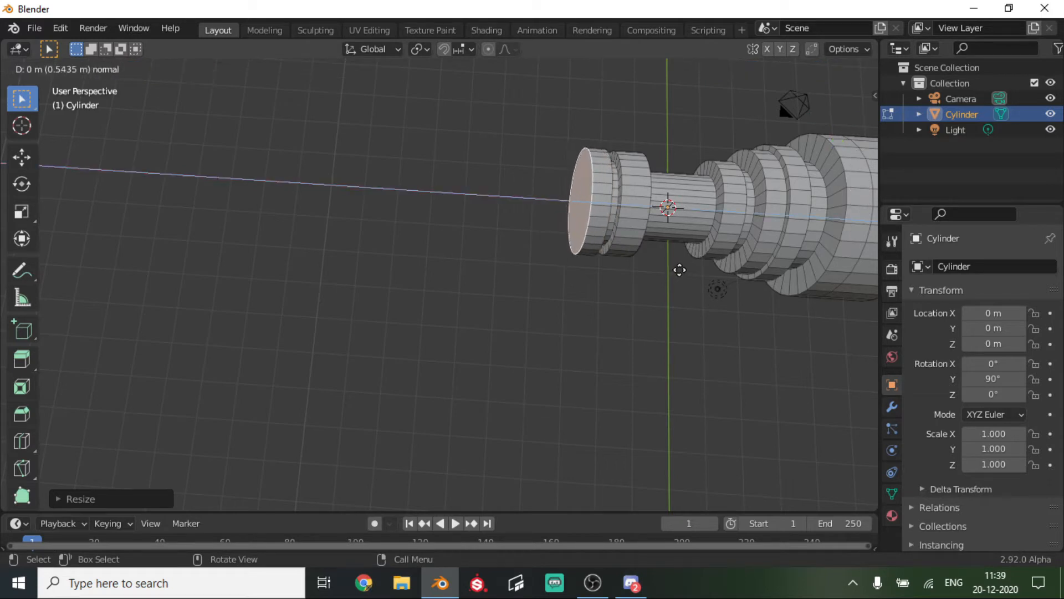
pyautogui.click(680, 270)
# Extrude the second ring's end face in place, scale it down to roughly half, and extend it outward into a narrow shaft
pyautogui.press('e')
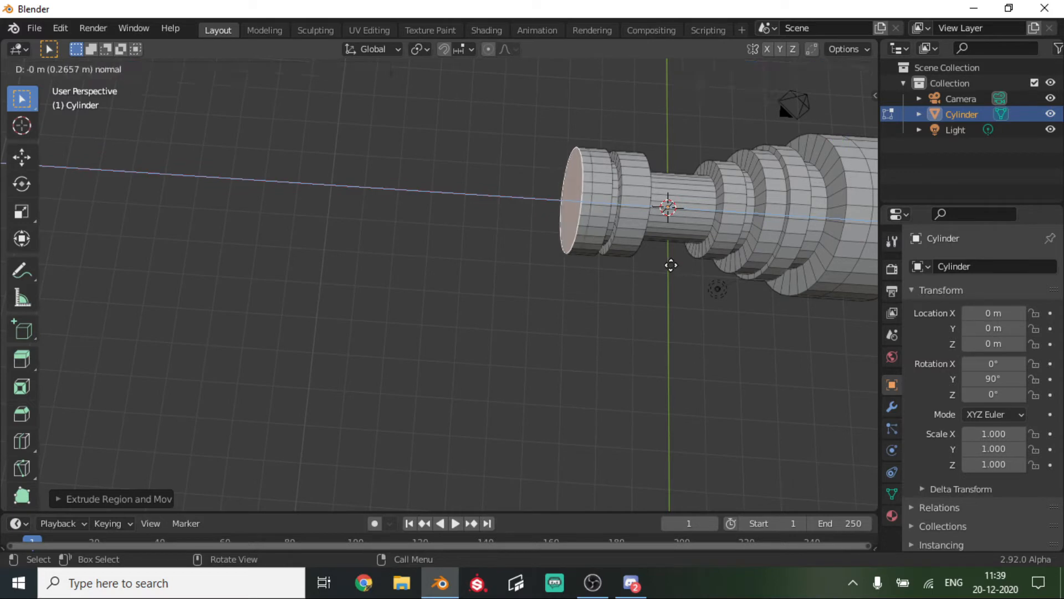
pyautogui.rightClick(679, 270)
pyautogui.press('s')
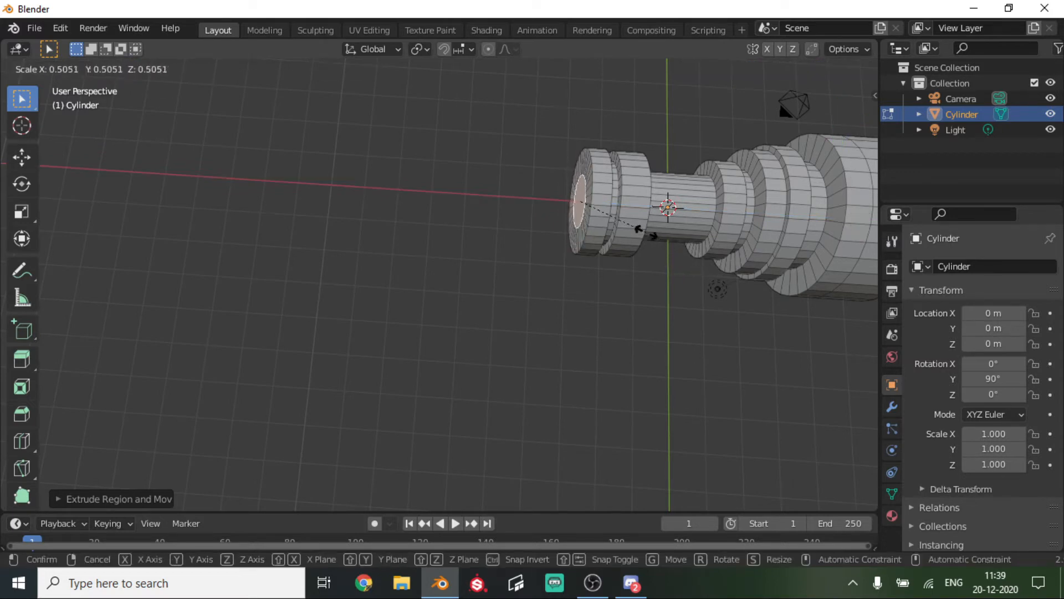
pyautogui.click(638, 232)
pyautogui.press('e')
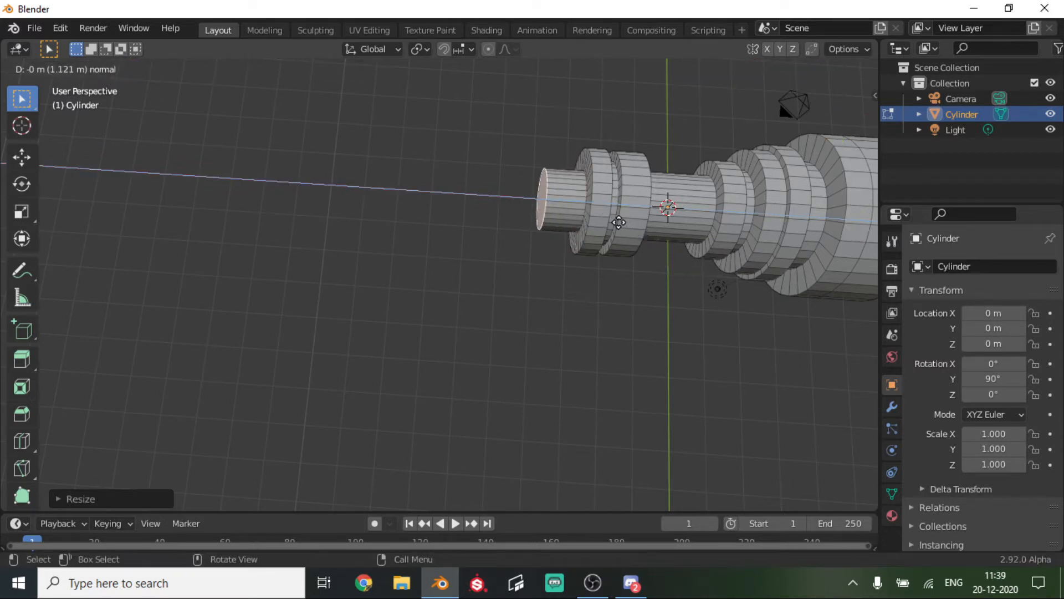
pyautogui.click(585, 212)
# Extrude the shaft's end face in place, scale it up, and extend it about 0.49 m into an end ring
pyautogui.scroll(-3, 584, 211)
pyautogui.moveTo(581, 211); pyautogui.dragTo(770, 216, button='middle')
pyautogui.press('e')
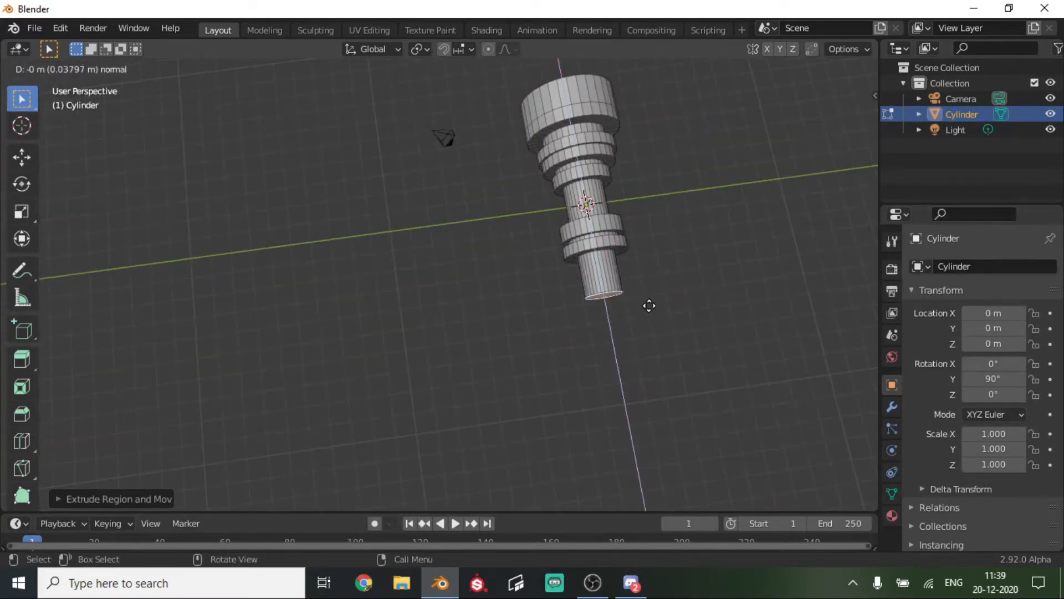
pyautogui.rightClick(652, 319)
pyautogui.press('s')
pyautogui.click(671, 327)
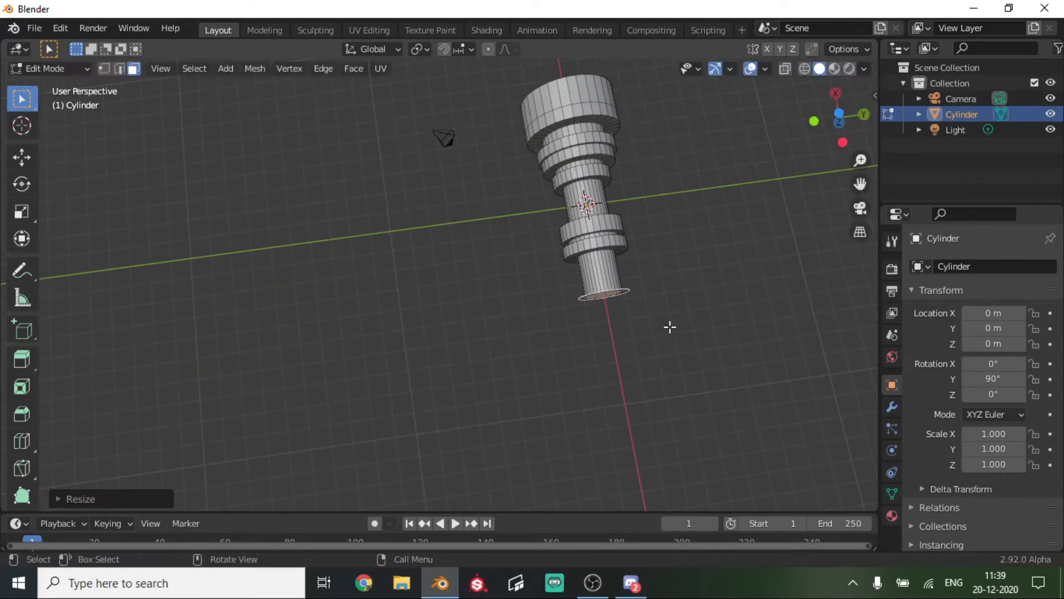
pyautogui.press('e')
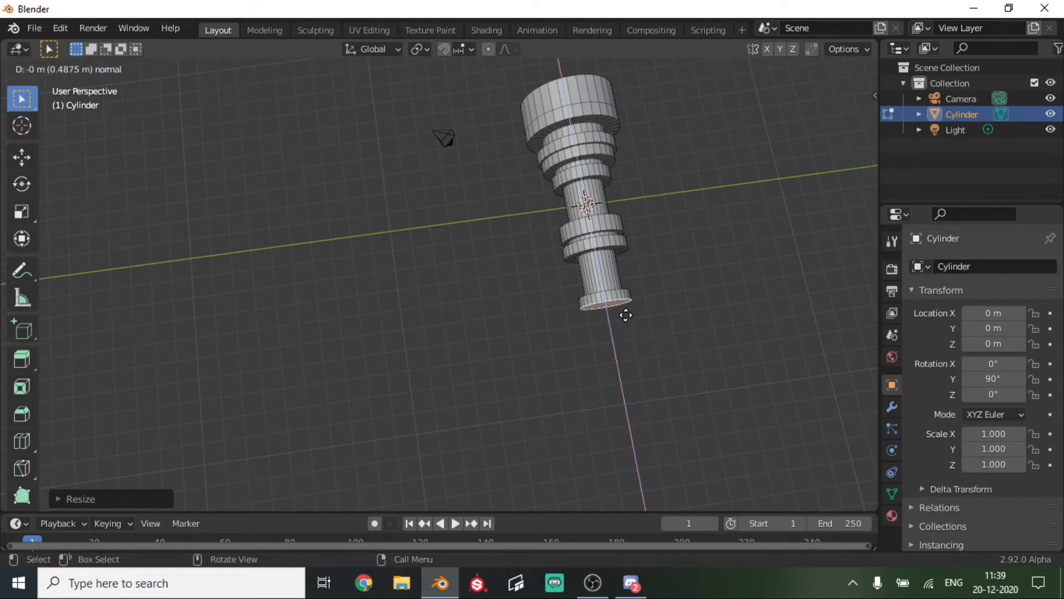
pyautogui.click(625, 315)
# Extrude the end ring's outer face by about 0.15 m to add one thin segment
pyautogui.scroll(3, 626, 315)
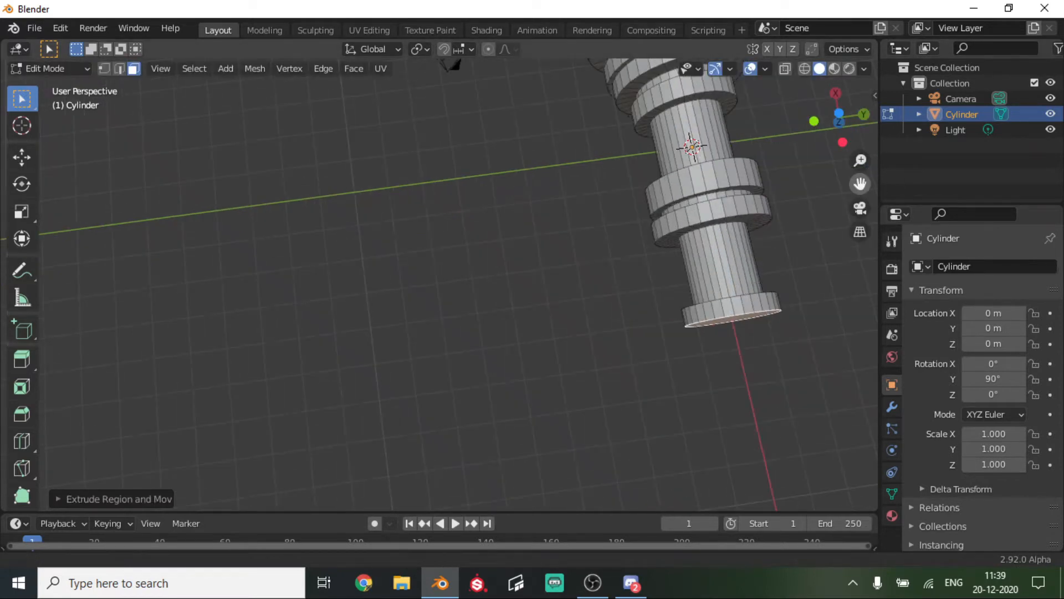
pyautogui.moveTo(859, 184); pyautogui.dragTo(591, 106)
pyautogui.moveTo(411, 243); pyautogui.dragTo(560, 147, button='middle')
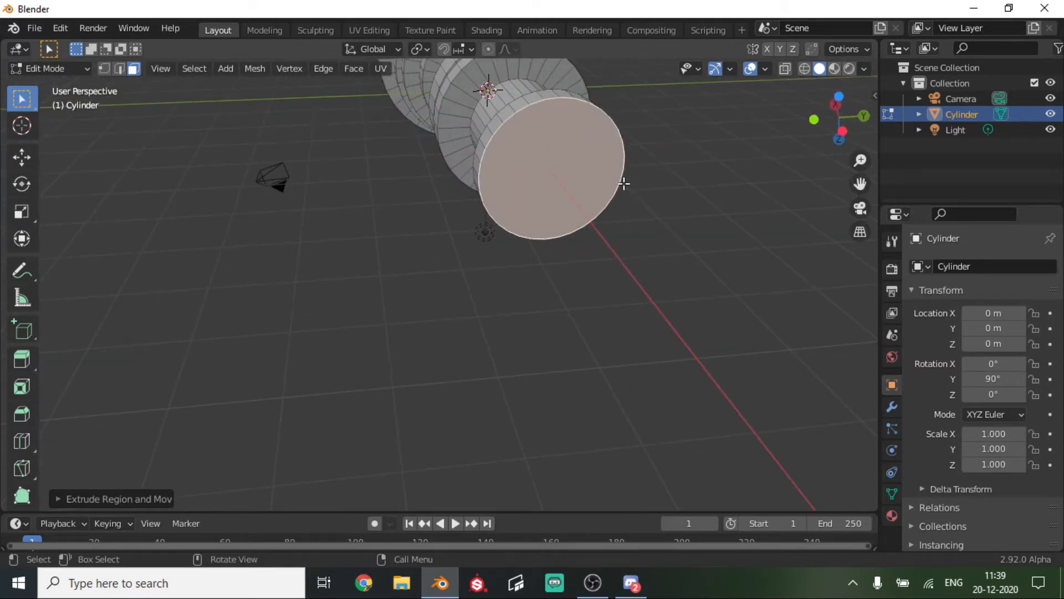
pyautogui.moveTo(554, 128); pyautogui.dragTo(519, 202, button='middle')
pyautogui.press('e')
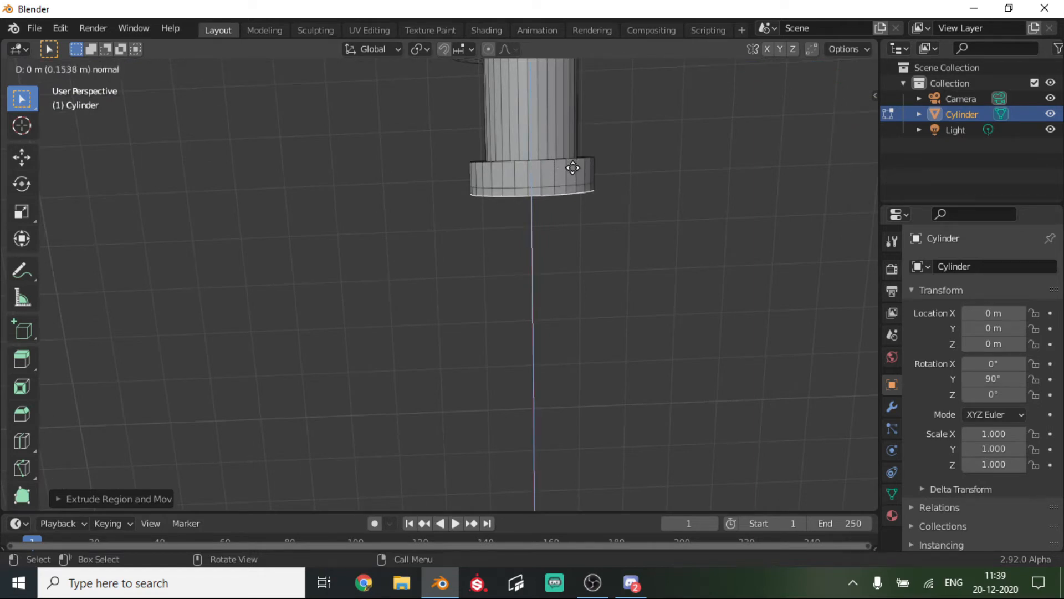
pyautogui.click(572, 167)
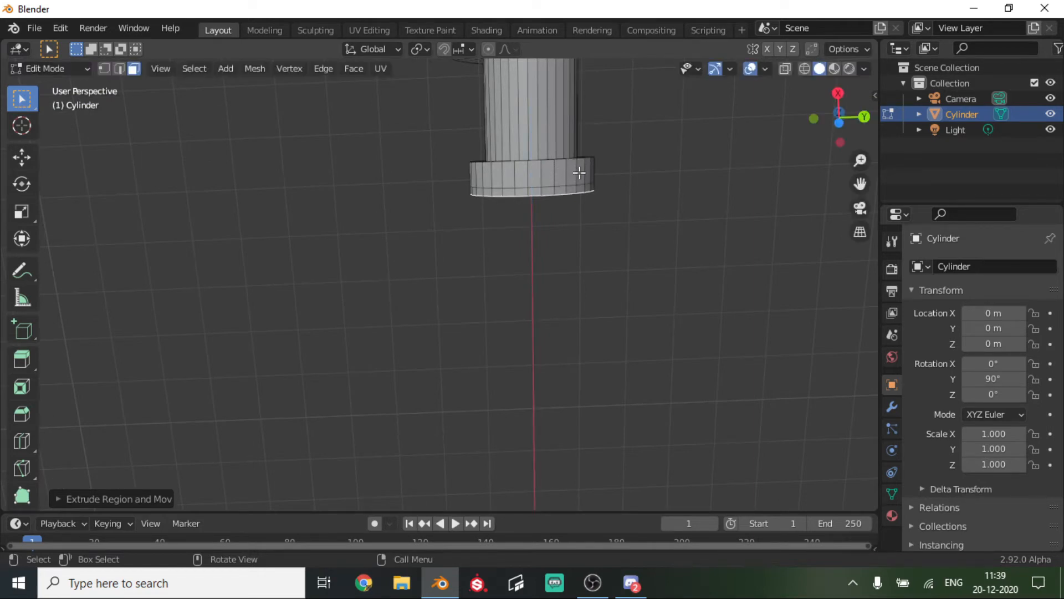
# Repeat the thin end-face extrusion many times along the X axis to build a long, evenly segmented grip section
pyautogui.hotkey('shift', 'r')
pyautogui.hotkey('shift', 'r')
pyautogui.hotkey('shift', 'r')
pyautogui.hotkey('shift', 'r')
pyautogui.hotkey('shift', 'r')
pyautogui.hotkey('shift', 'r')
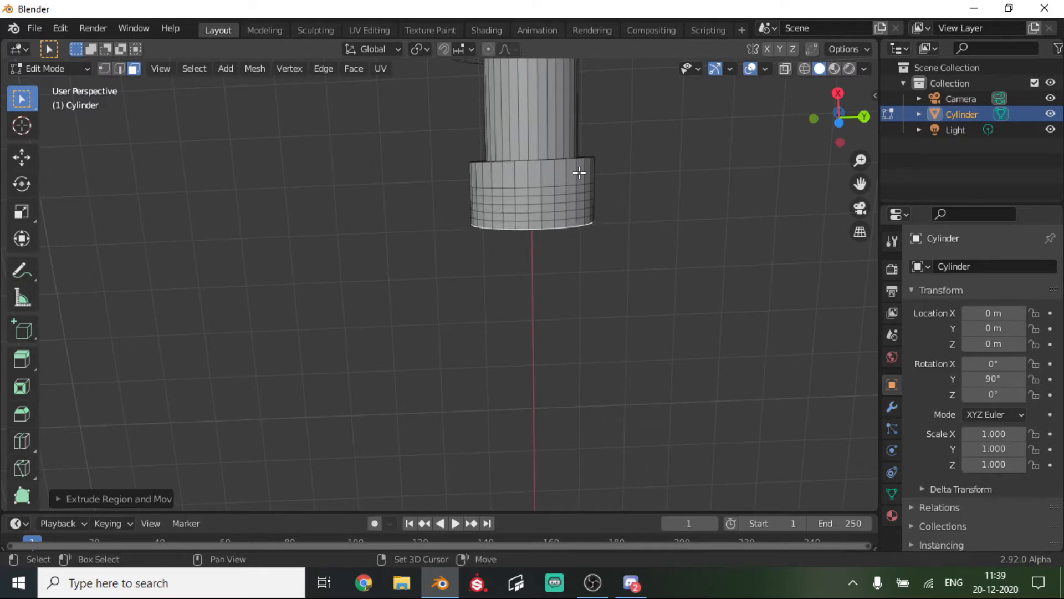
pyautogui.hotkey('shift', 'r')
pyautogui.hotkey('shift', 'r')
pyautogui.hotkey('shift', 'r')
pyautogui.hotkey('shift', 'r')
pyautogui.hotkey('shift', 'r')
pyautogui.hotkey('shift', 'r')
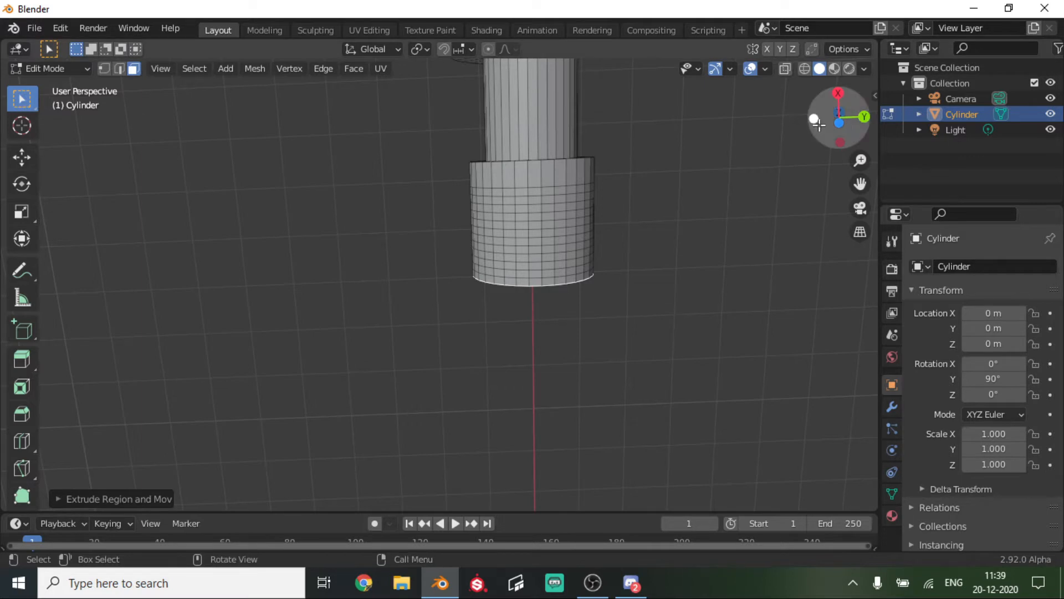
pyautogui.click(842, 123)
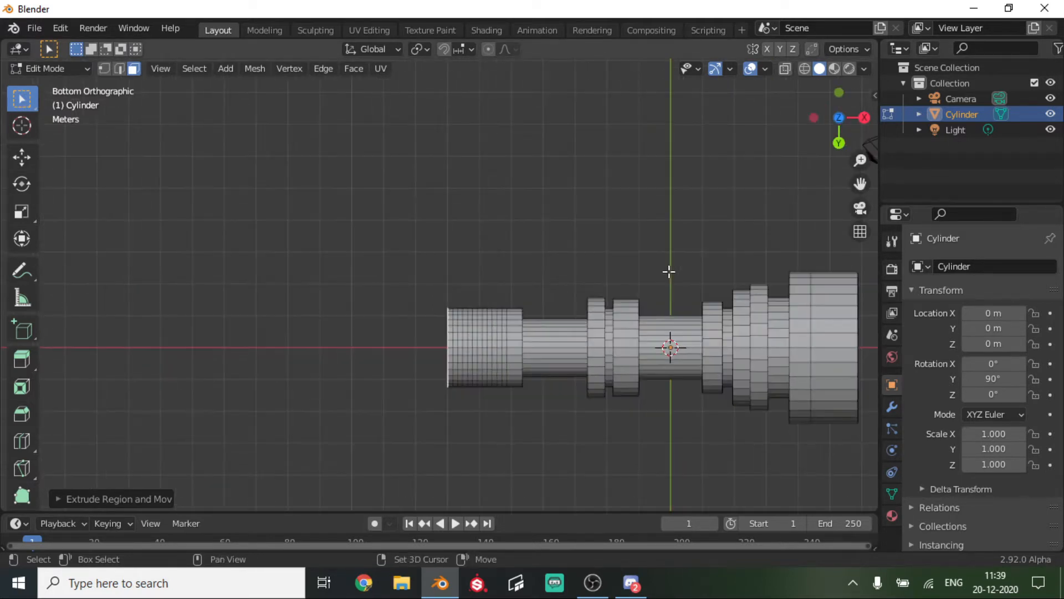
pyautogui.hotkey('shift', 'r')
pyautogui.hotkey('shift', 'r')
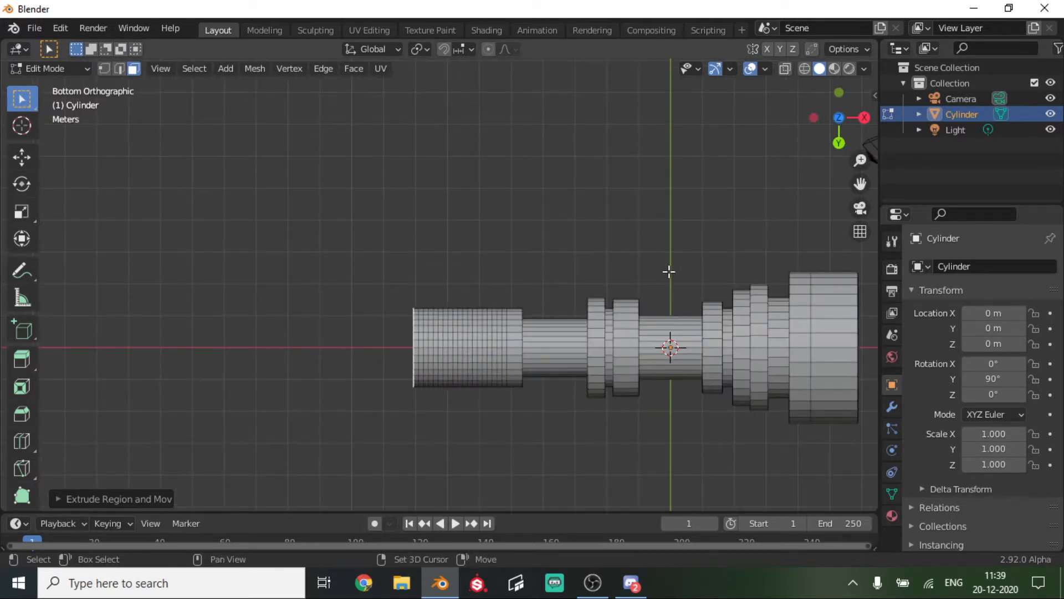
pyautogui.hotkey('shift', 'r')
pyautogui.hotkey('shift', 'r')
pyautogui.hotkey('shift', 'r')
pyautogui.hotkey('shift', 'r')
pyautogui.hotkey('shift', 'r')
pyautogui.hotkey('shift', 'r')
pyautogui.hotkey('shift', 'r')
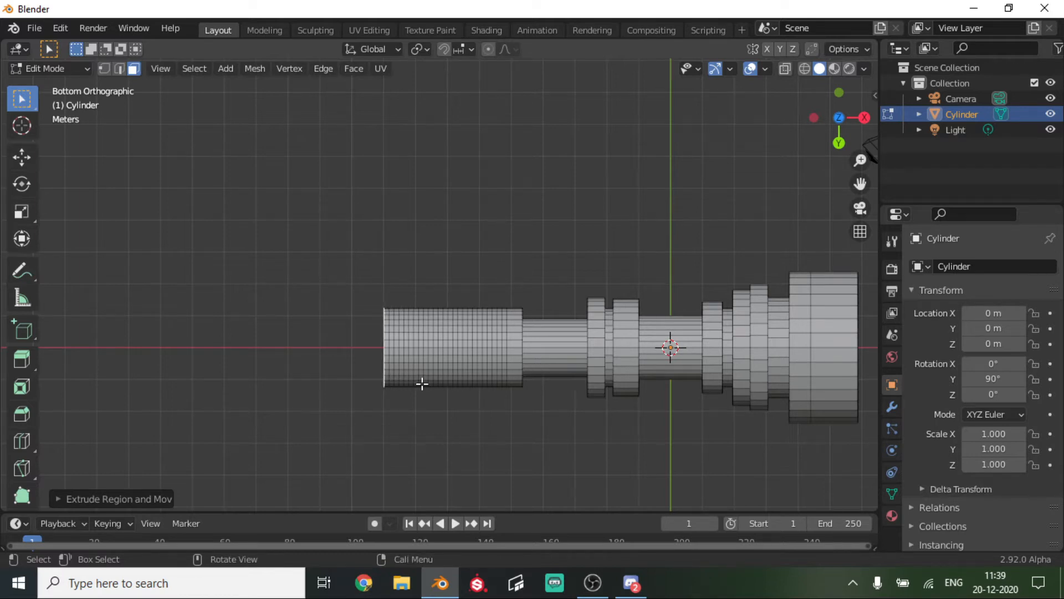
# Select the second and third face loops around the grip, counted from its free end
pyautogui.scroll(5, 422, 383)
pyautogui.moveTo(860, 184); pyautogui.dragTo(952, 69)
pyautogui.scroll(3, 478, 393)
pyautogui.click(391, 325)
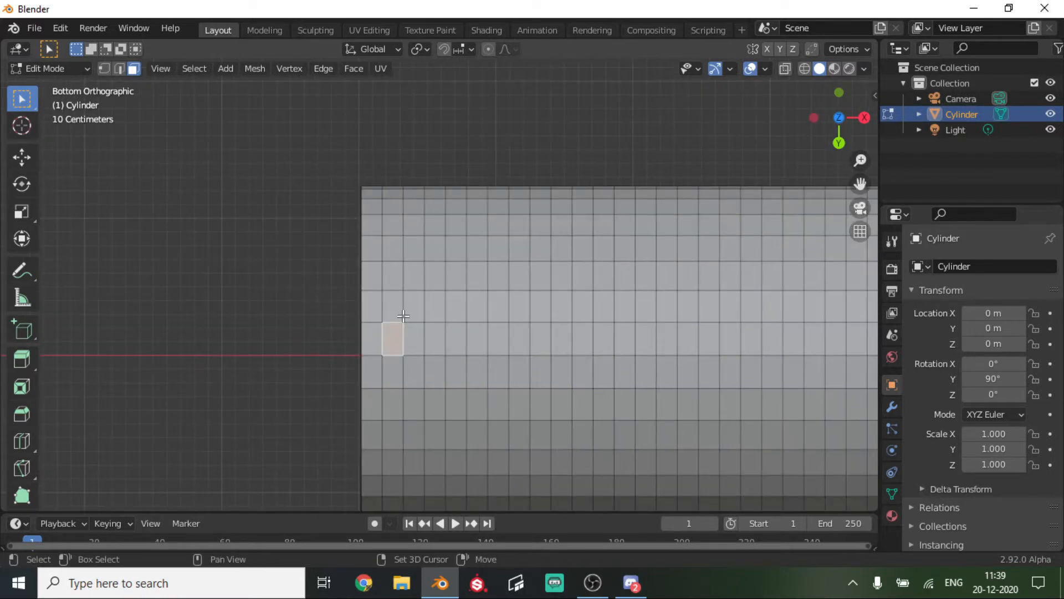
pyautogui.hotkey('alt', 'a')
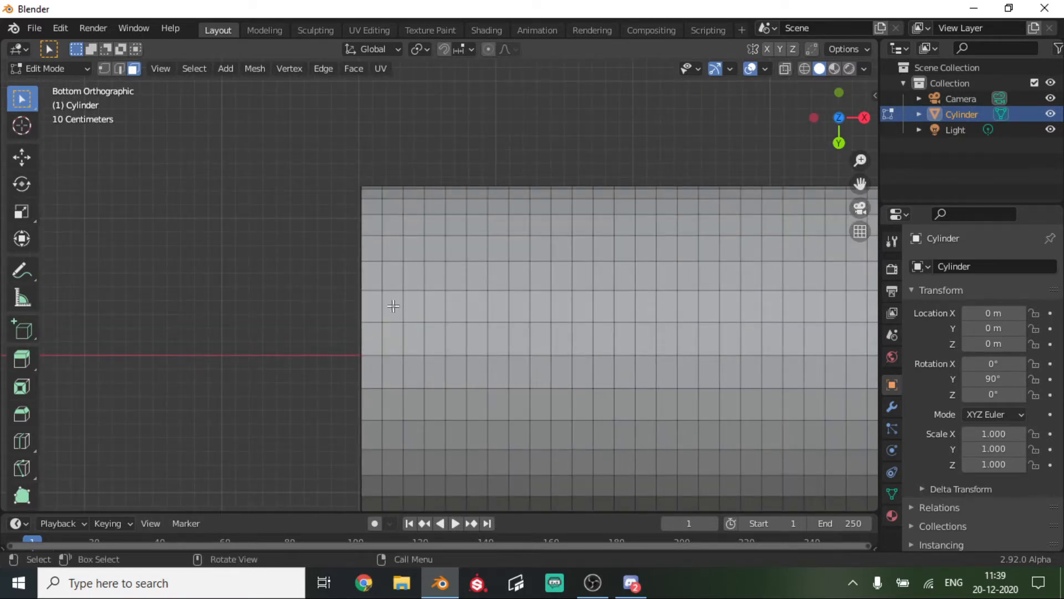
pyautogui.keyDown('alt'); pyautogui.click(396, 306); pyautogui.keyUp('alt')
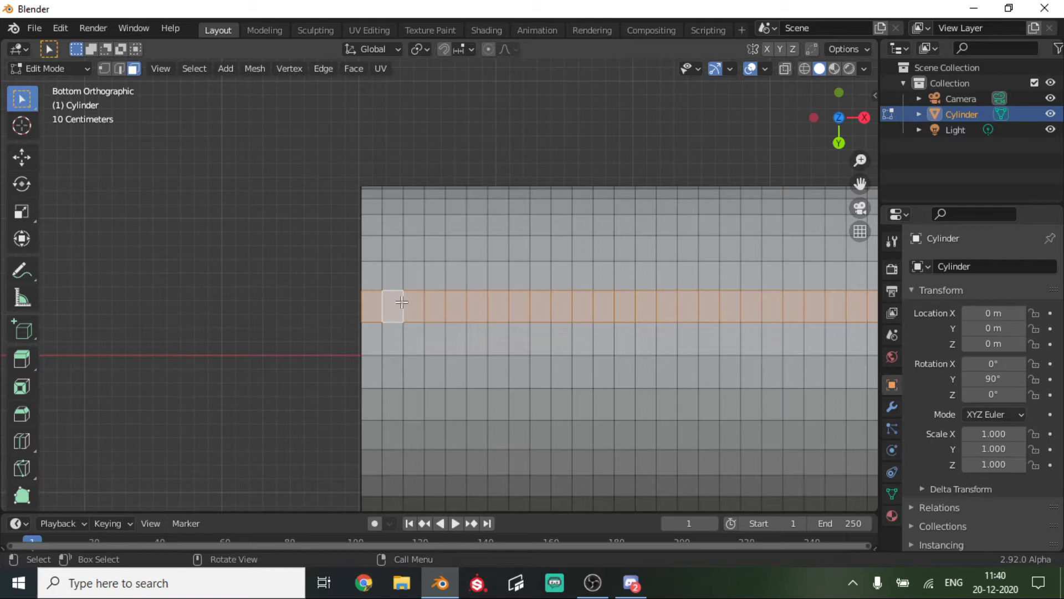
pyautogui.keyDown('alt'); pyautogui.click(392, 224); pyautogui.keyUp('alt')
pyautogui.keyDown('alt'); pyautogui.keyDown('shift'); pyautogui.click(413, 272); pyautogui.keyUp('shift'); pyautogui.keyUp('alt')
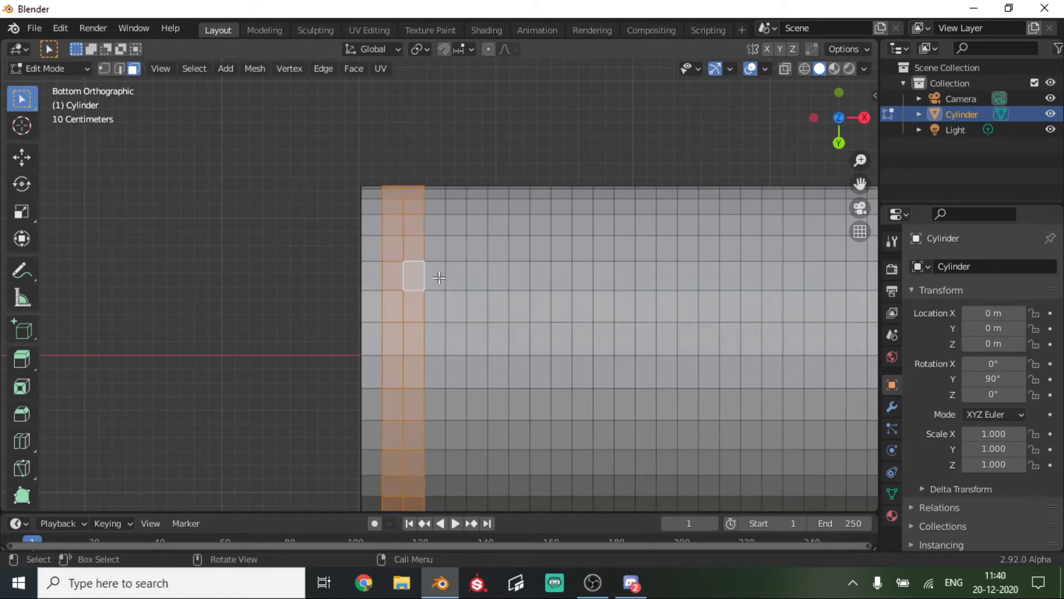
pyautogui.keyDown('alt'); pyautogui.keyDown('shift'); pyautogui.click(476, 273); pyautogui.keyUp('shift'); pyautogui.keyUp('alt')
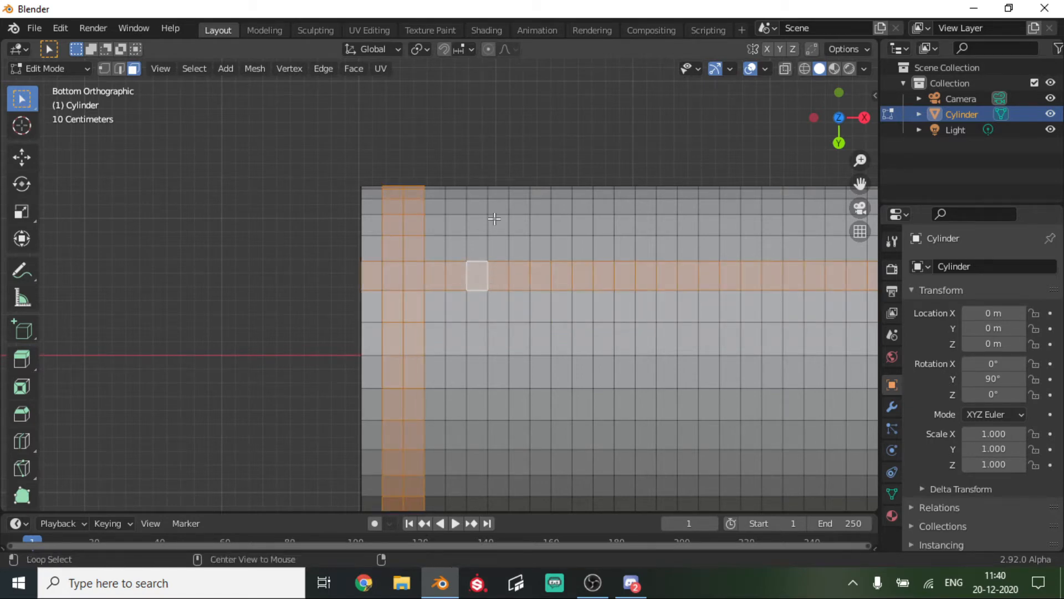
pyautogui.hotkey('ctrl', 'z')
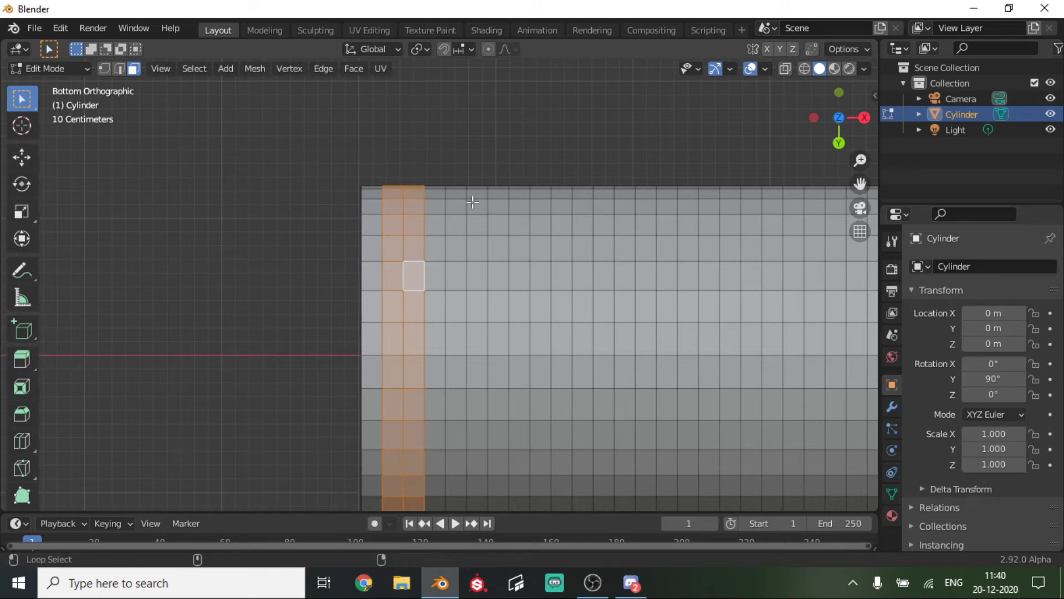
pyautogui.keyDown('alt'); pyautogui.keyDown('shift'); pyautogui.click(460, 199); pyautogui.keyUp('shift'); pyautogui.keyUp('alt')
pyautogui.hotkey('ctrl', 'z')
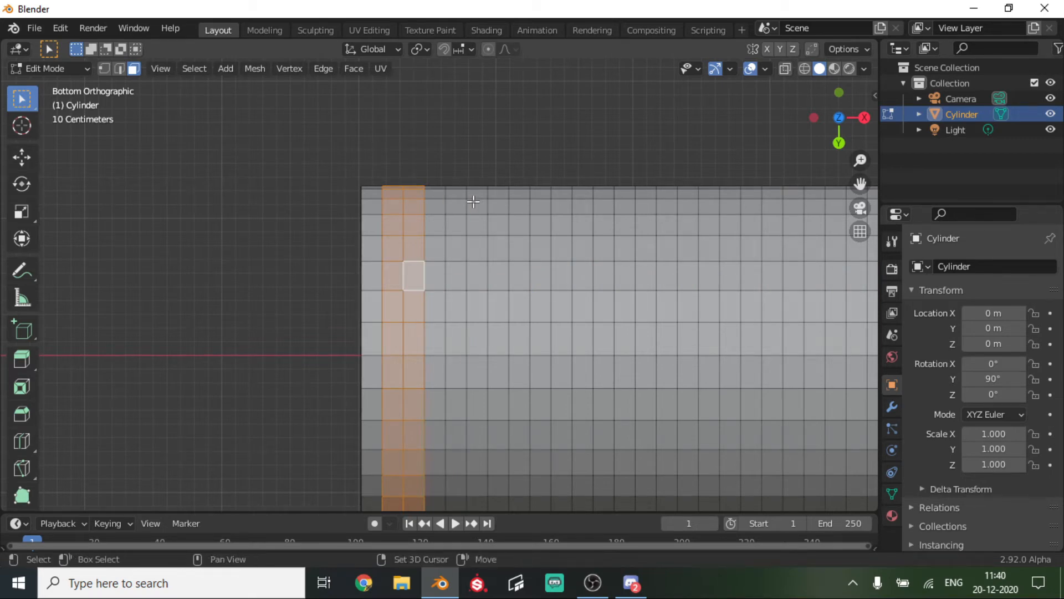
pyautogui.keyDown('alt'); pyautogui.keyDown('shift'); pyautogui.click(477, 205); pyautogui.keyUp('shift'); pyautogui.keyUp('alt')
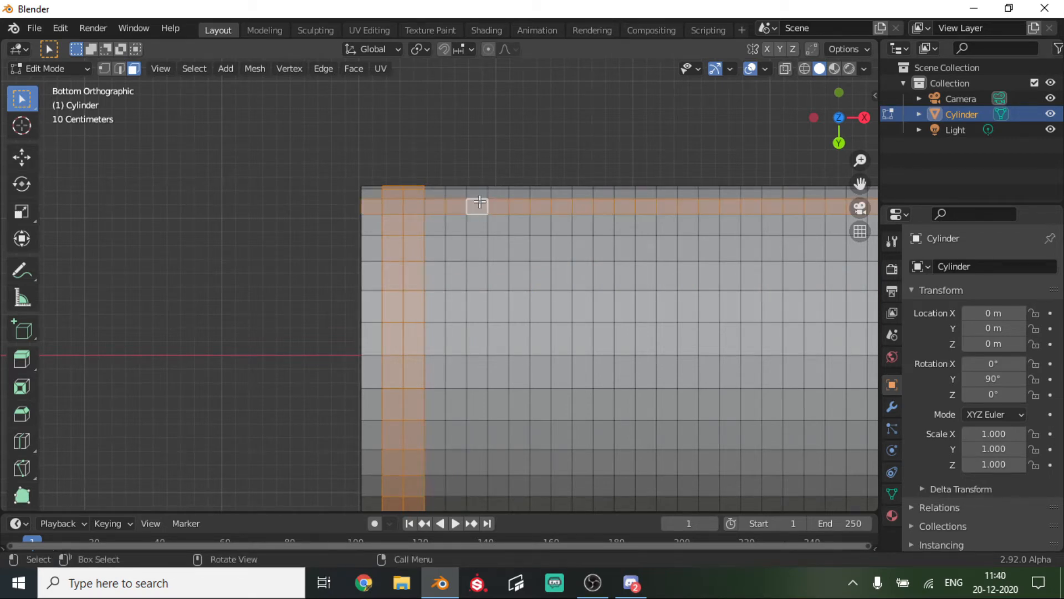
pyautogui.hotkey('ctrl', 'z')
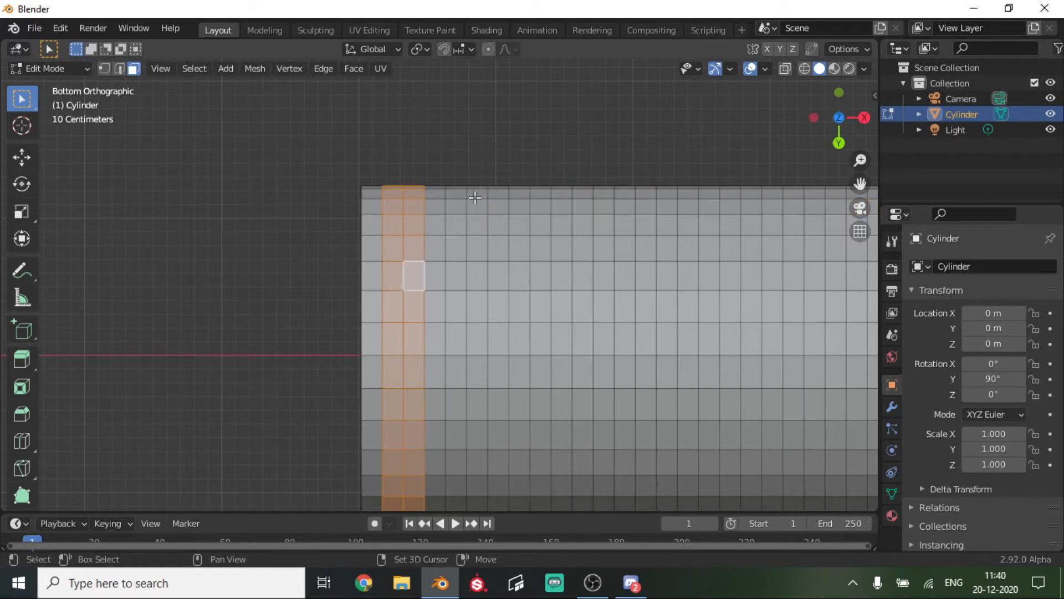
# Add five more pairs of adjacent face loops along the grip to the selection, leaving two unselected loops between neighbouring pairs
pyautogui.keyDown('alt'); pyautogui.keyDown('shift'); pyautogui.click(477, 200); pyautogui.keyUp('shift'); pyautogui.keyUp('alt')
pyautogui.keyDown('alt'); pyautogui.keyDown('shift'); pyautogui.click(499, 206); pyautogui.keyUp('shift'); pyautogui.keyUp('alt')
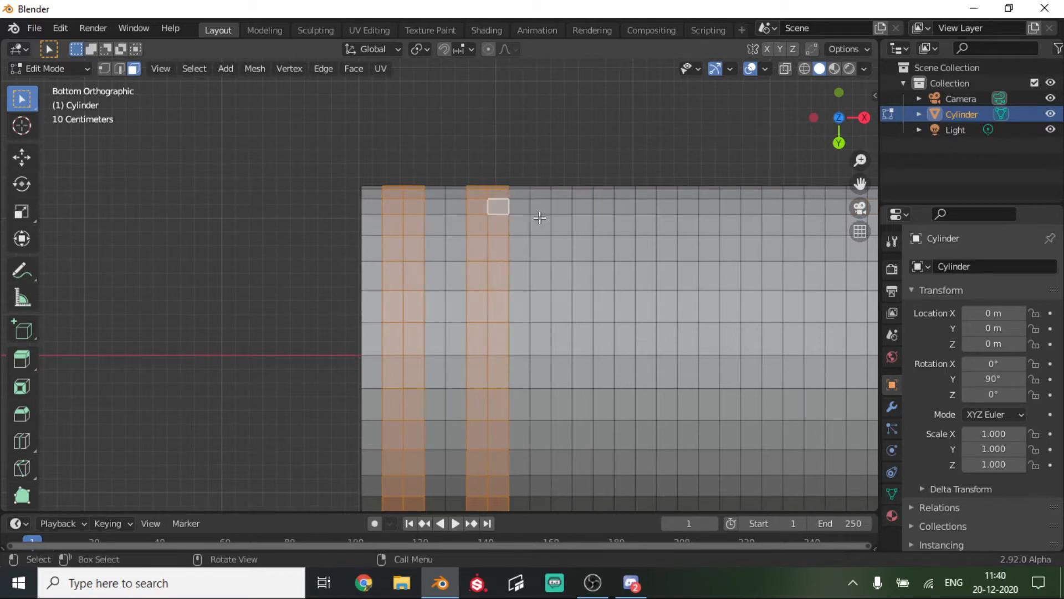
pyautogui.keyDown('alt'); pyautogui.keyDown('shift'); pyautogui.click(561, 195); pyautogui.keyUp('shift'); pyautogui.keyUp('alt')
pyautogui.keyDown('alt'); pyautogui.keyDown('shift'); pyautogui.click(583, 198); pyautogui.keyUp('shift'); pyautogui.keyUp('alt')
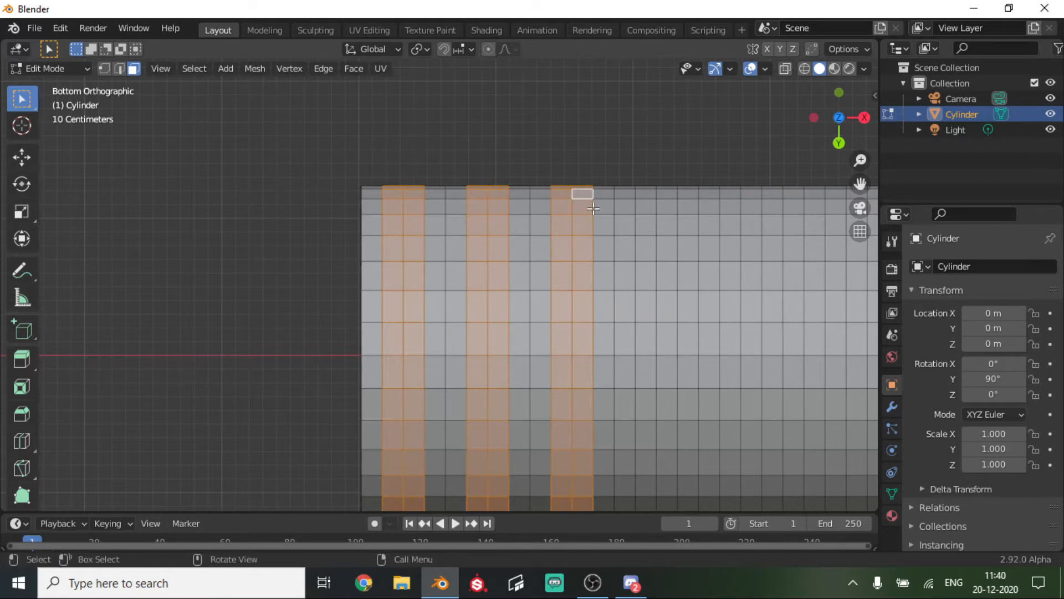
pyautogui.scroll(-1, 593, 209)
pyautogui.keyDown('alt'); pyautogui.keyDown('shift'); pyautogui.click(616, 210); pyautogui.keyUp('shift'); pyautogui.keyUp('alt')
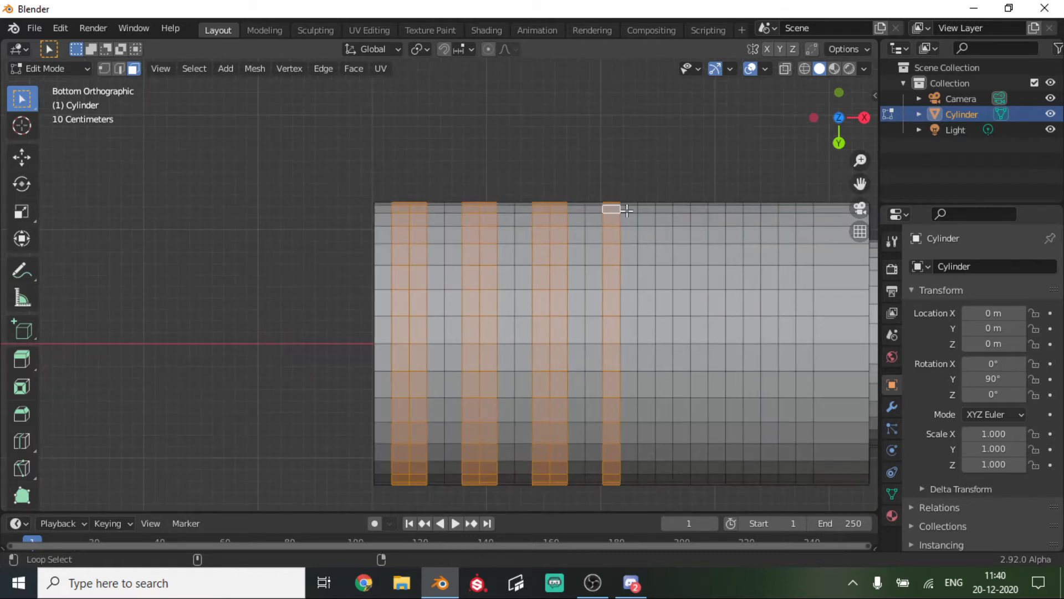
pyautogui.keyDown('alt'); pyautogui.keyDown('shift'); pyautogui.click(628, 209); pyautogui.keyUp('shift'); pyautogui.keyUp('alt')
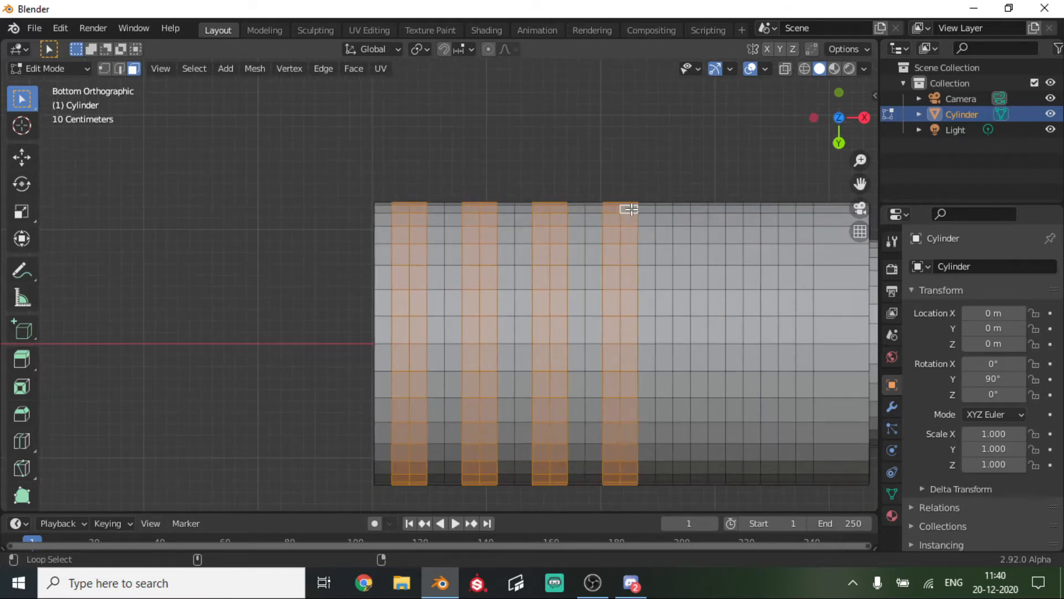
pyautogui.keyDown('alt'); pyautogui.keyDown('shift'); pyautogui.click(686, 204); pyautogui.keyUp('shift'); pyautogui.keyUp('alt')
pyautogui.keyDown('alt'); pyautogui.keyDown('shift'); pyautogui.click(698, 203); pyautogui.keyUp('shift'); pyautogui.keyUp('alt')
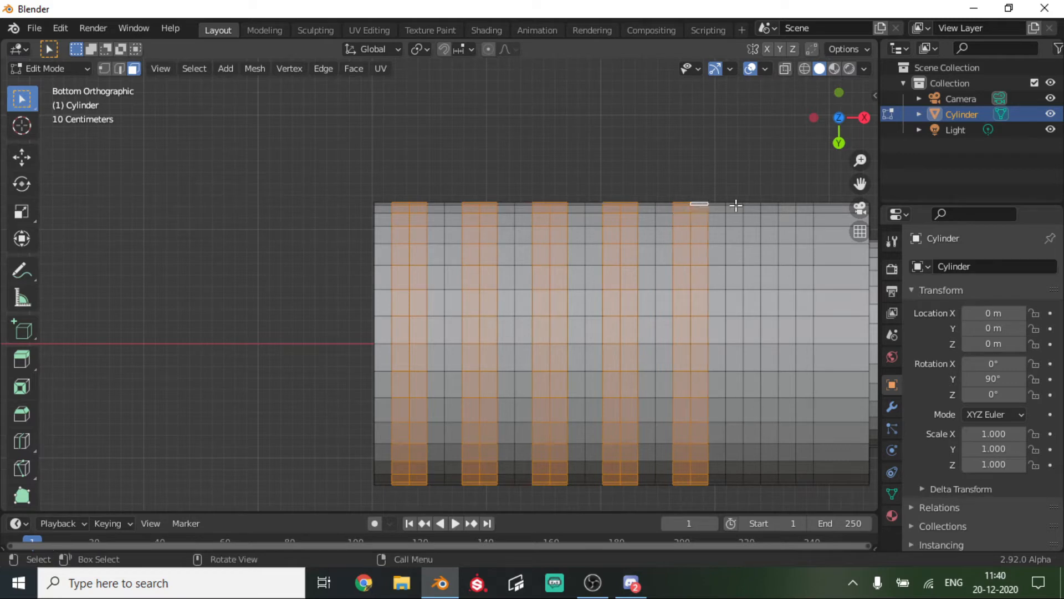
pyautogui.keyDown('alt'); pyautogui.keyDown('shift'); pyautogui.click(770, 209); pyautogui.keyUp('shift'); pyautogui.keyUp('alt')
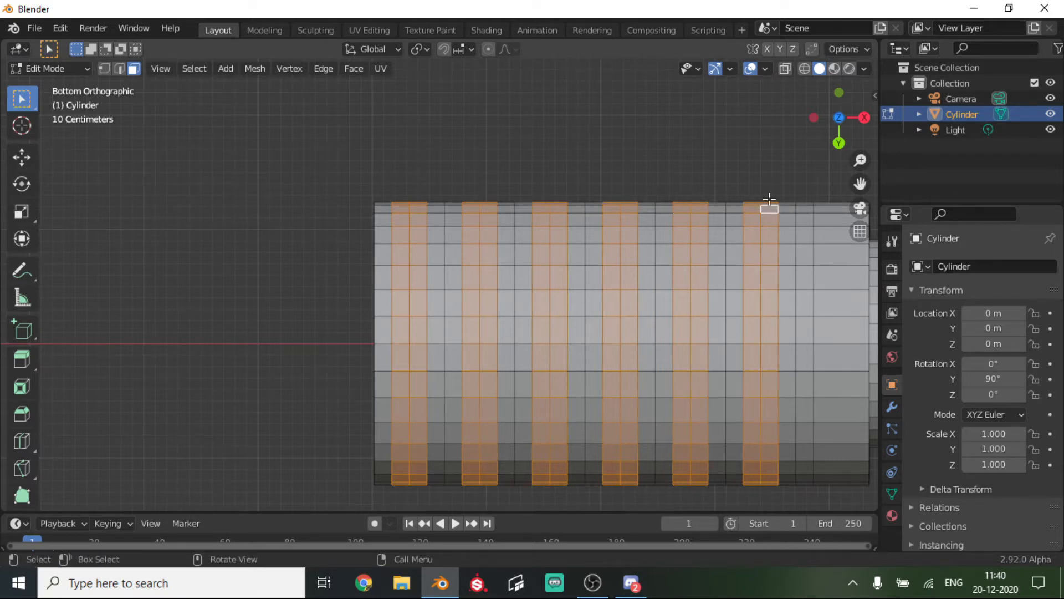
pyautogui.scroll(-1, 769, 199)
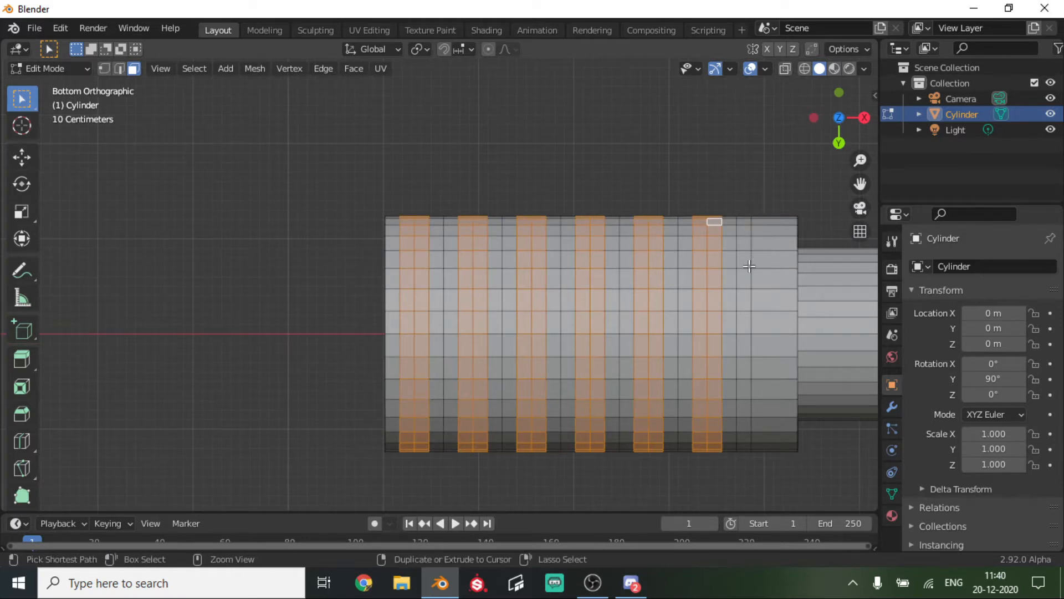
pyautogui.hotkey('ctrl', 'r')
pyautogui.click(769, 357)
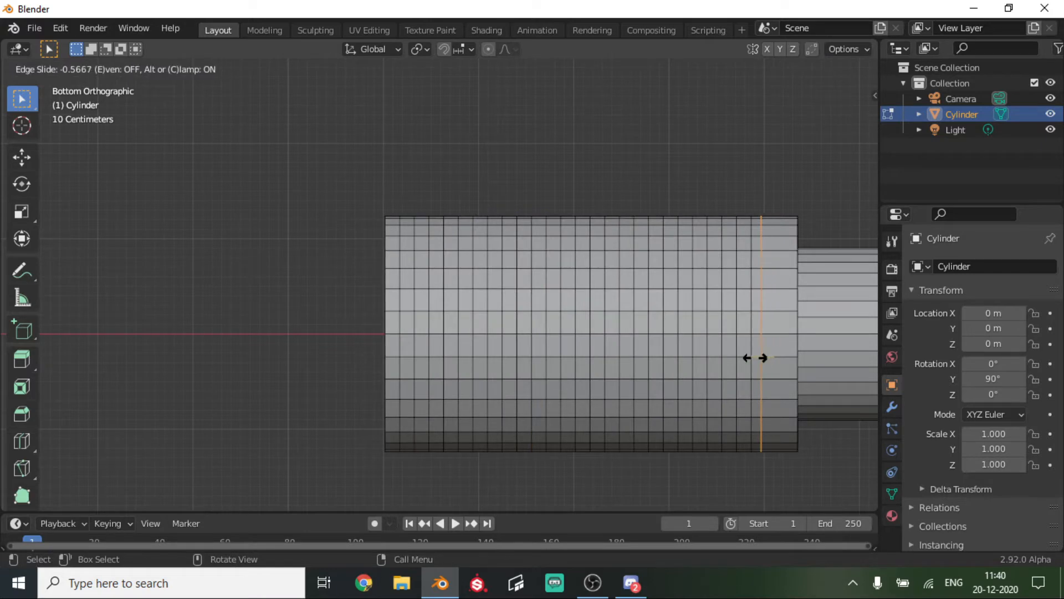
pyautogui.click(757, 359)
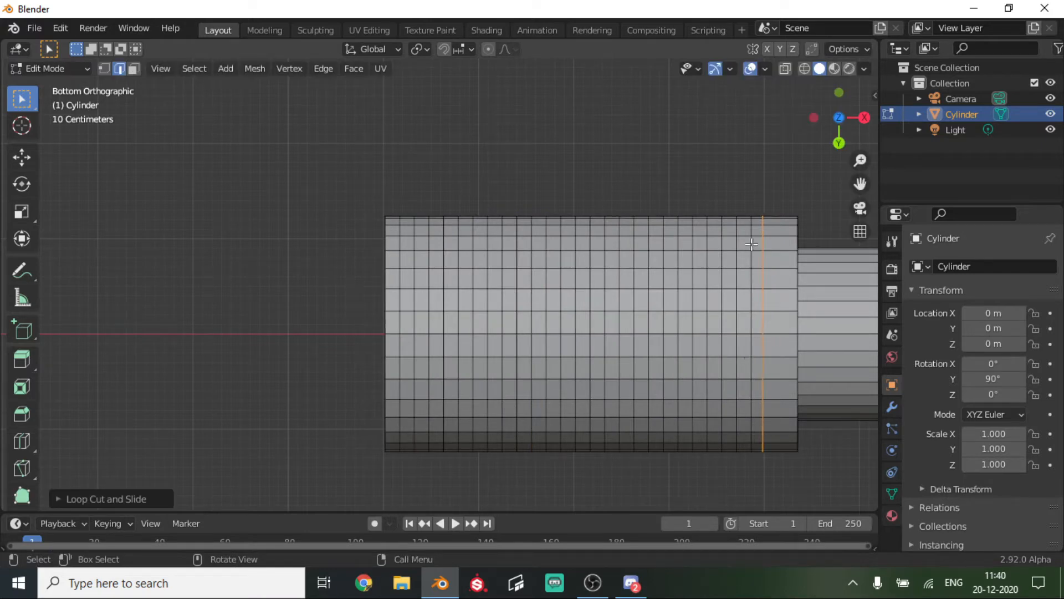
pyautogui.hotkey('ctrl', 'z')
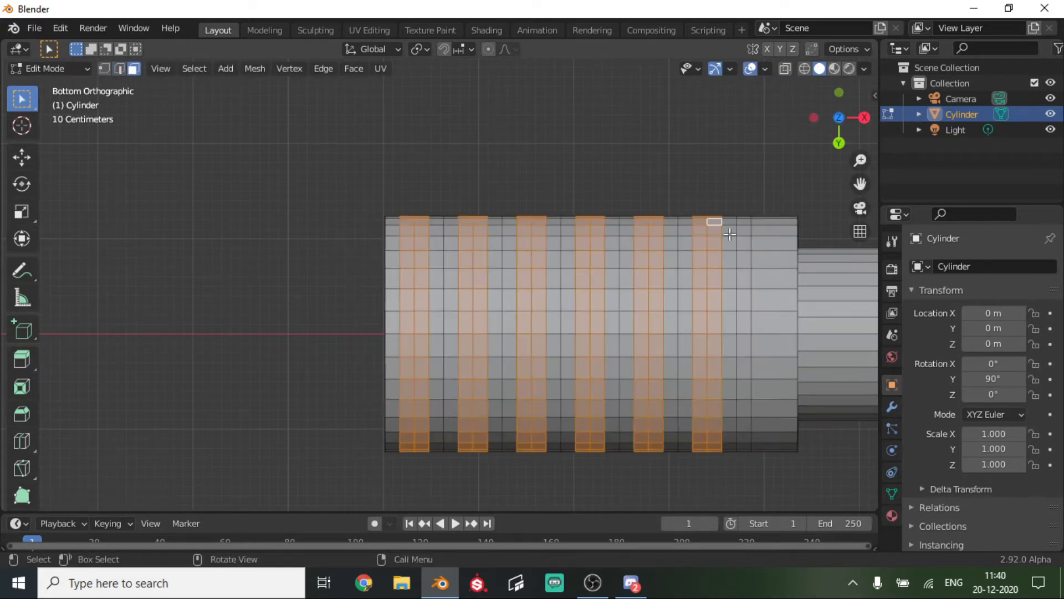
# Set the transform pivot point to Individual Origins
pyautogui.moveTo(716, 241); pyautogui.dragTo(776, 227, button='middle')
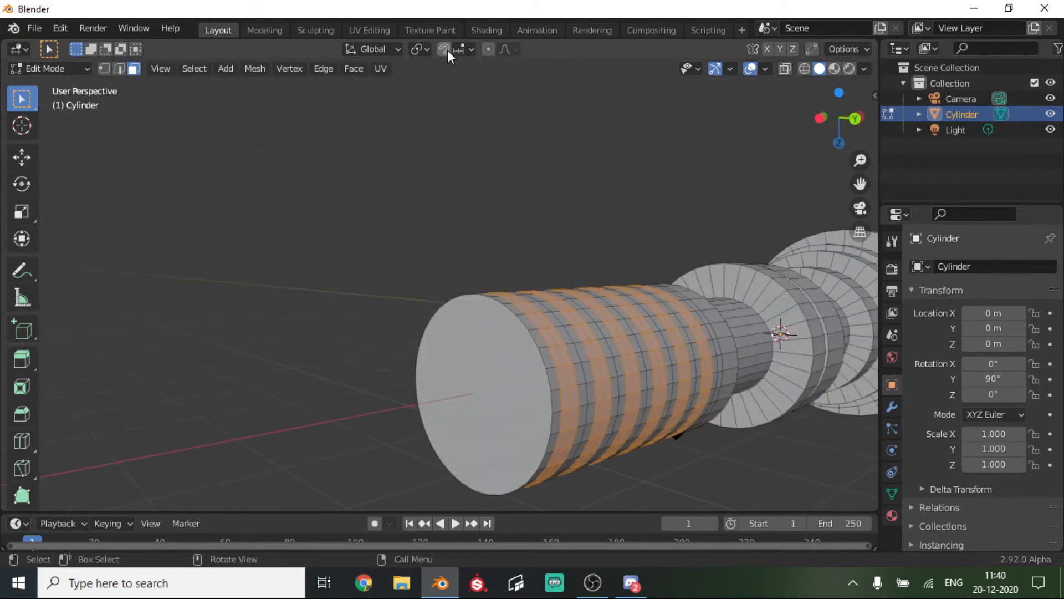
pyautogui.click(424, 53)
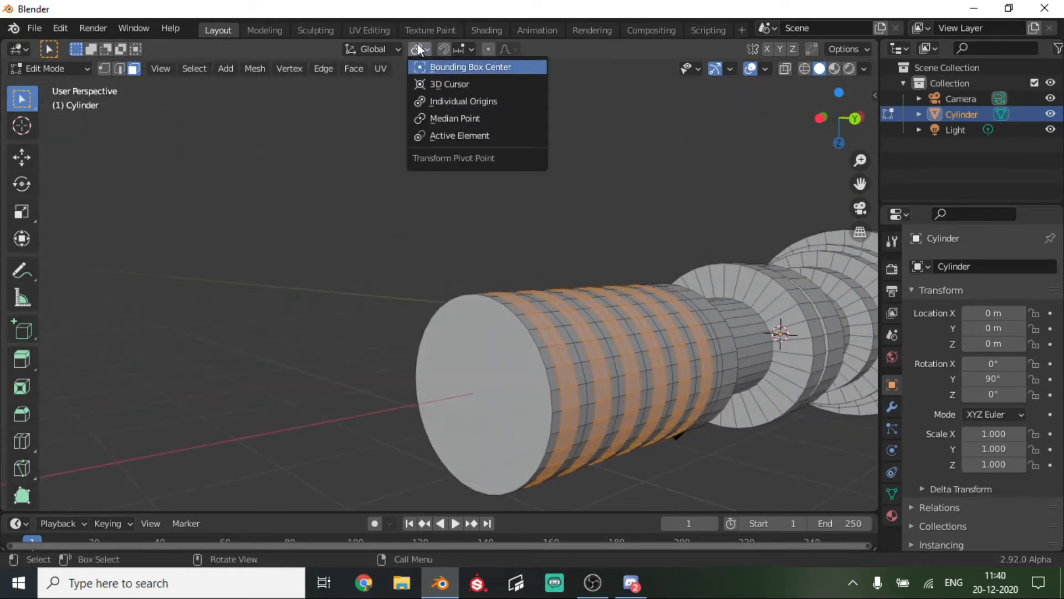
pyautogui.click(480, 133)
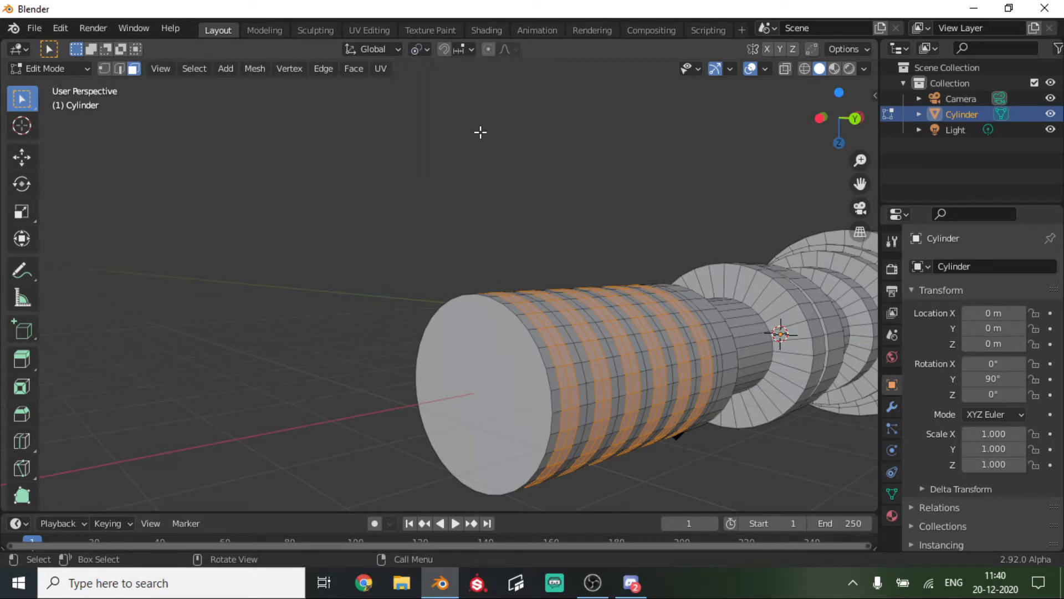
pyautogui.click(423, 50)
pyautogui.click(484, 105)
pyautogui.moveTo(485, 106); pyautogui.dragTo(606, 274, button='middle')
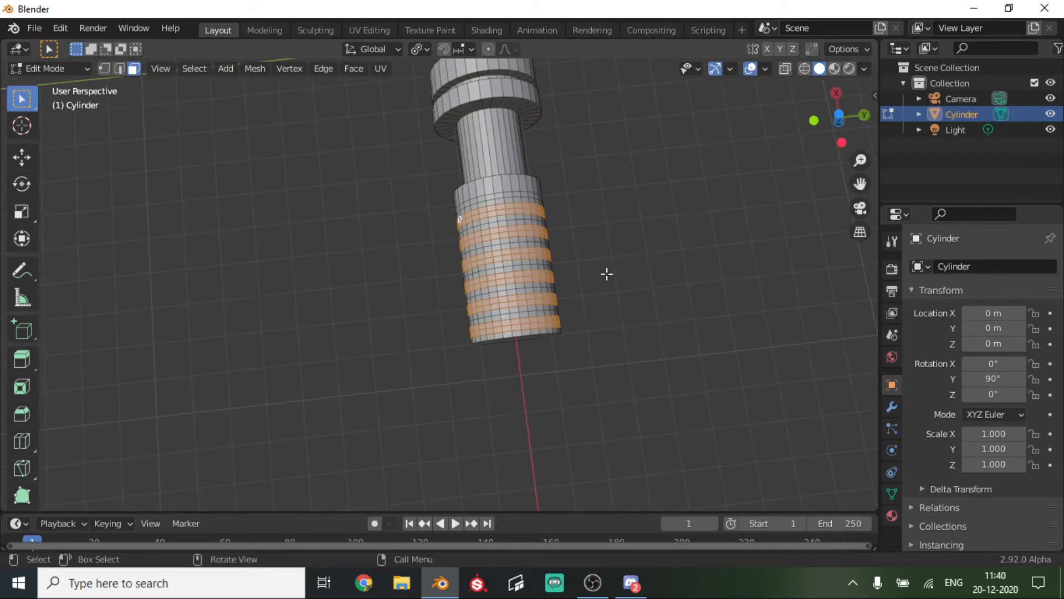
pyautogui.press('s')
pyautogui.rightClick(668, 254)
pyautogui.press('r')
pyautogui.rightClick(645, 255)
# Extrude the six selected bands in place and scale them down slightly to form recessed grooves around the grip
pyautogui.press('e')
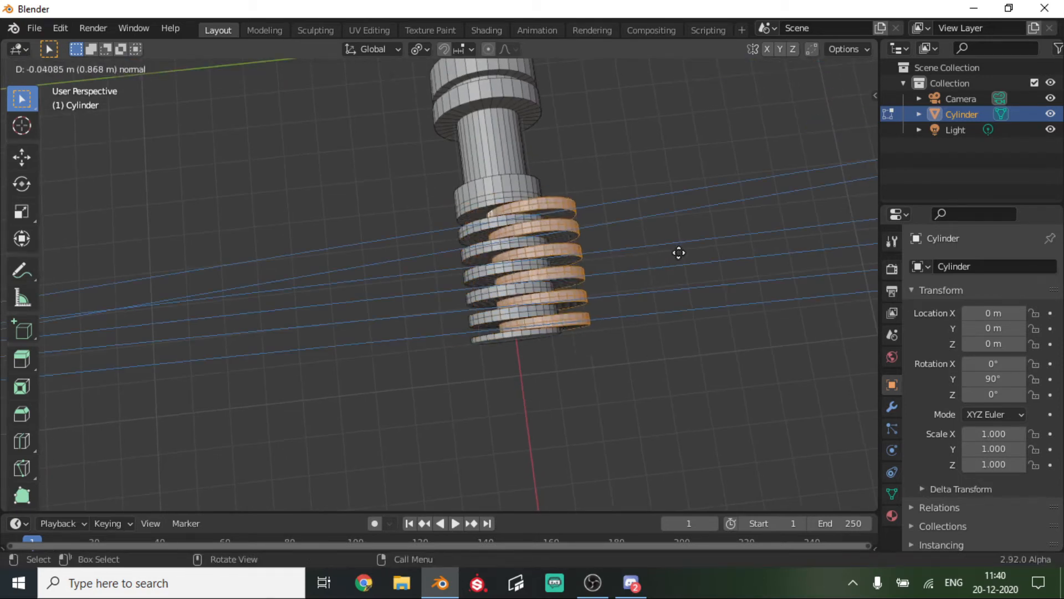
pyautogui.rightClick(737, 250)
pyautogui.moveTo(695, 241); pyautogui.dragTo(682, 161, button='middle')
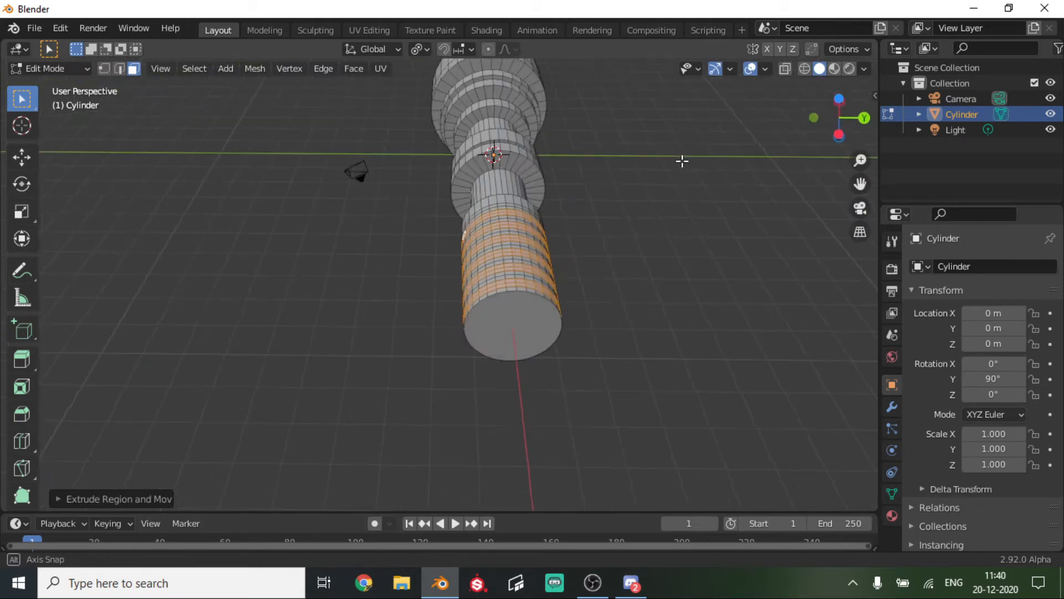
pyautogui.press('s')
pyautogui.click(700, 196)
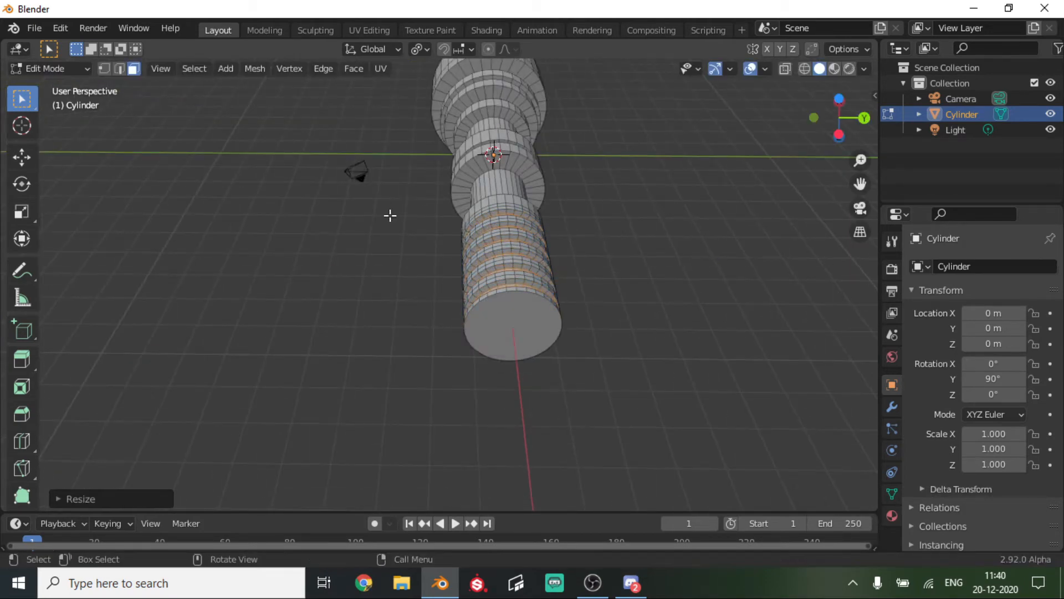
# Add a loop cut around the wide grip segment next to the shaft, slid toward the grooved side
pyautogui.moveTo(390, 216); pyautogui.dragTo(505, 239, button='middle')
pyautogui.scroll(-4, 504, 239)
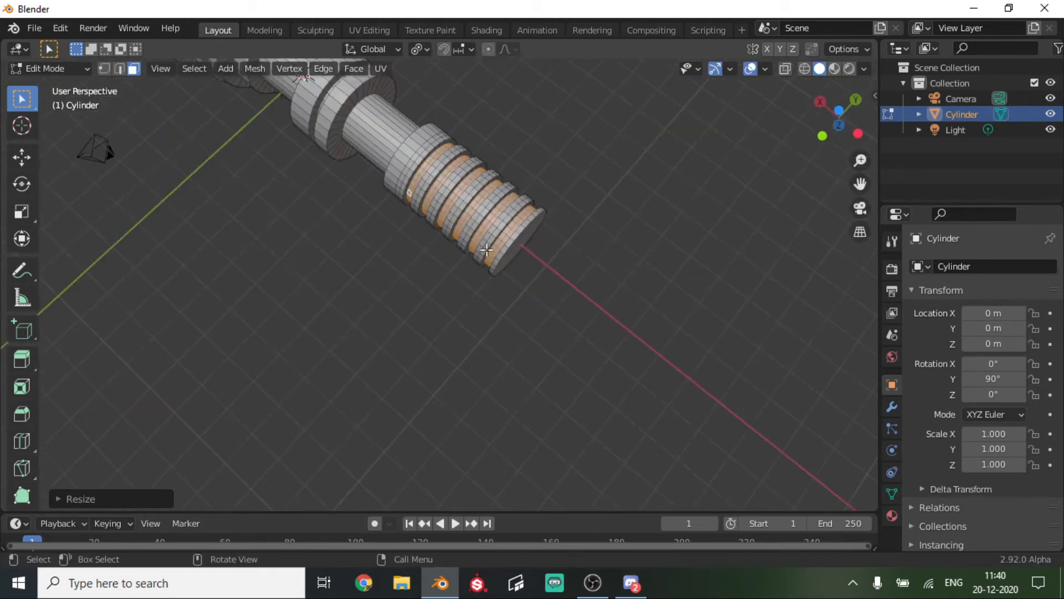
pyautogui.moveTo(857, 187); pyautogui.dragTo(974, 252)
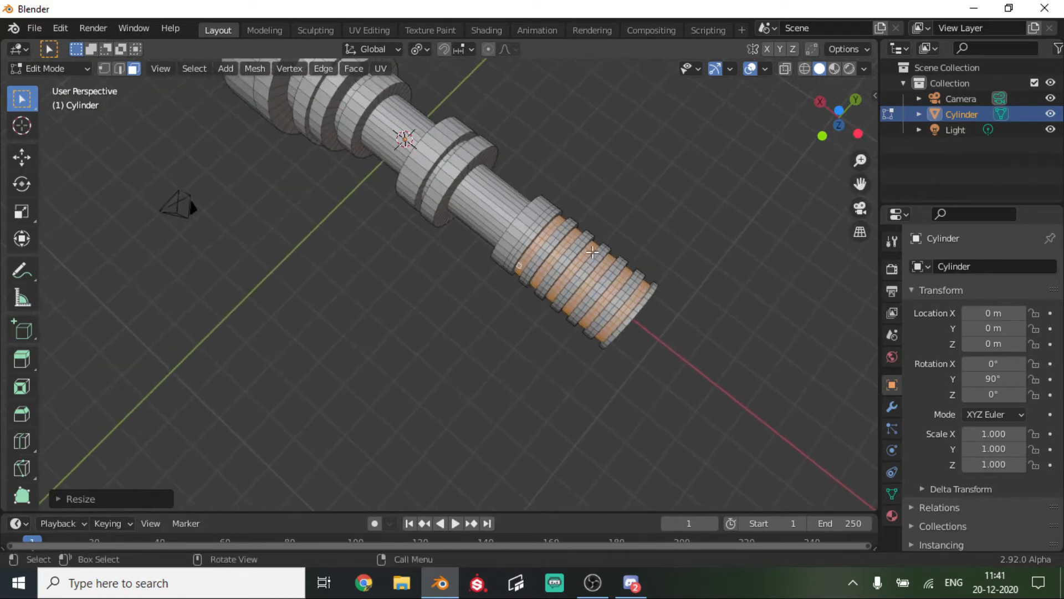
pyautogui.scroll(3, 592, 253)
pyautogui.moveTo(592, 253); pyautogui.dragTo(656, 189, button='middle')
pyautogui.scroll(2, 610, 275)
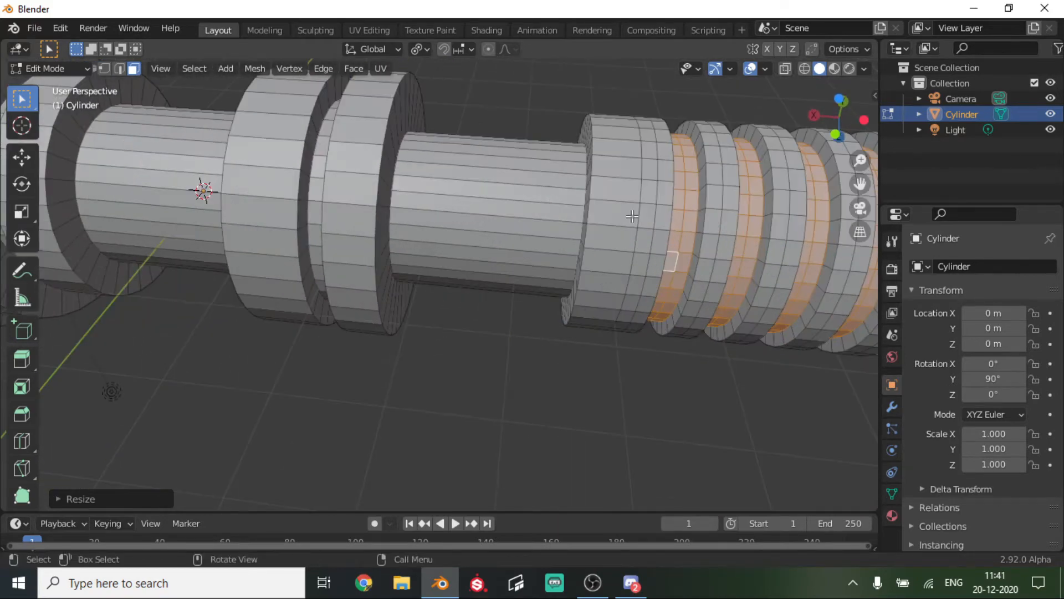
pyautogui.hotkey('ctrl', 'r')
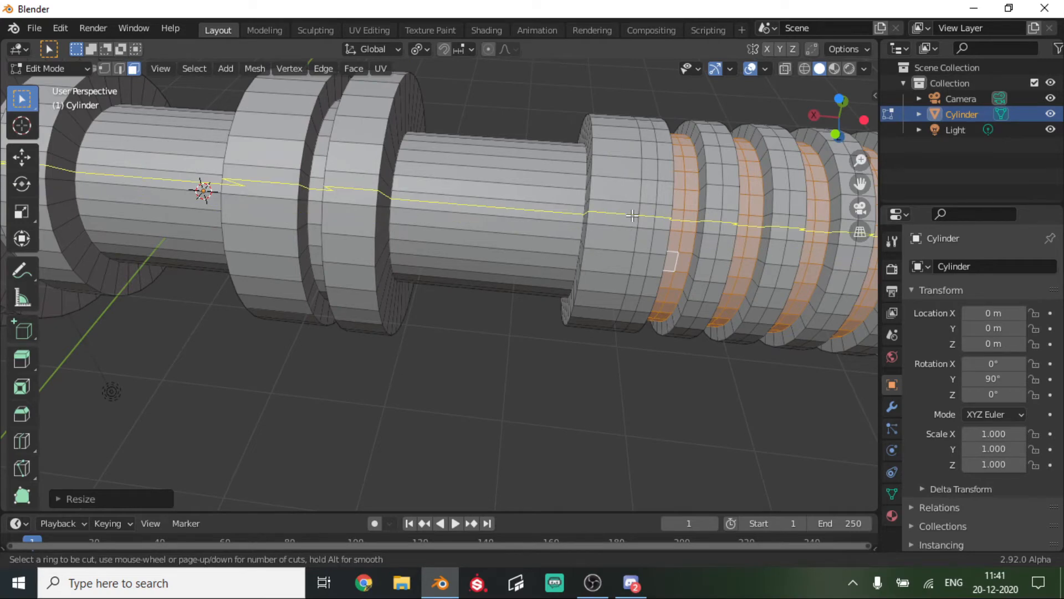
pyautogui.click(633, 225)
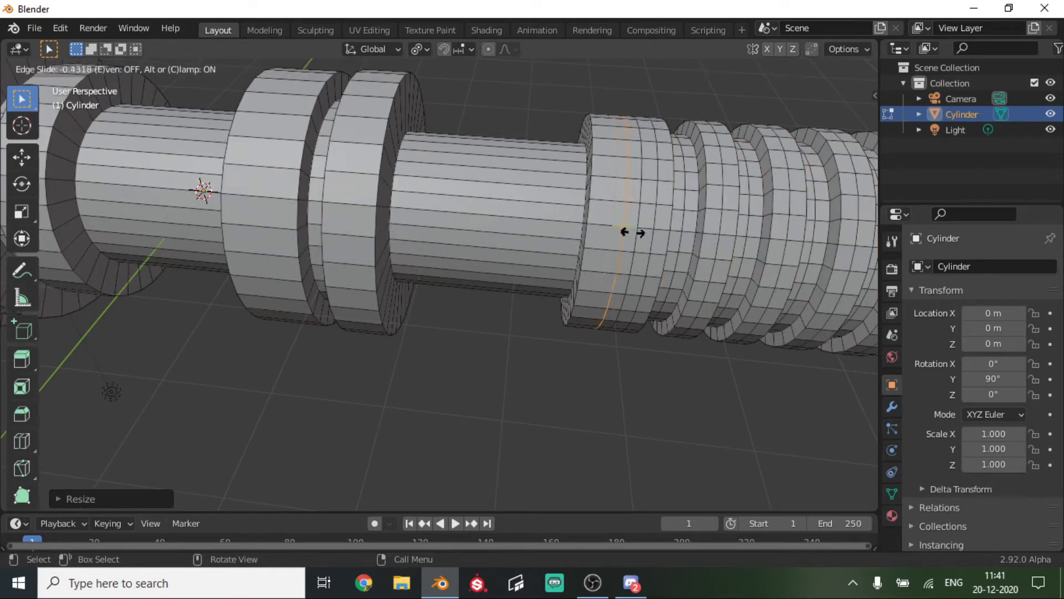
pyautogui.click(630, 232)
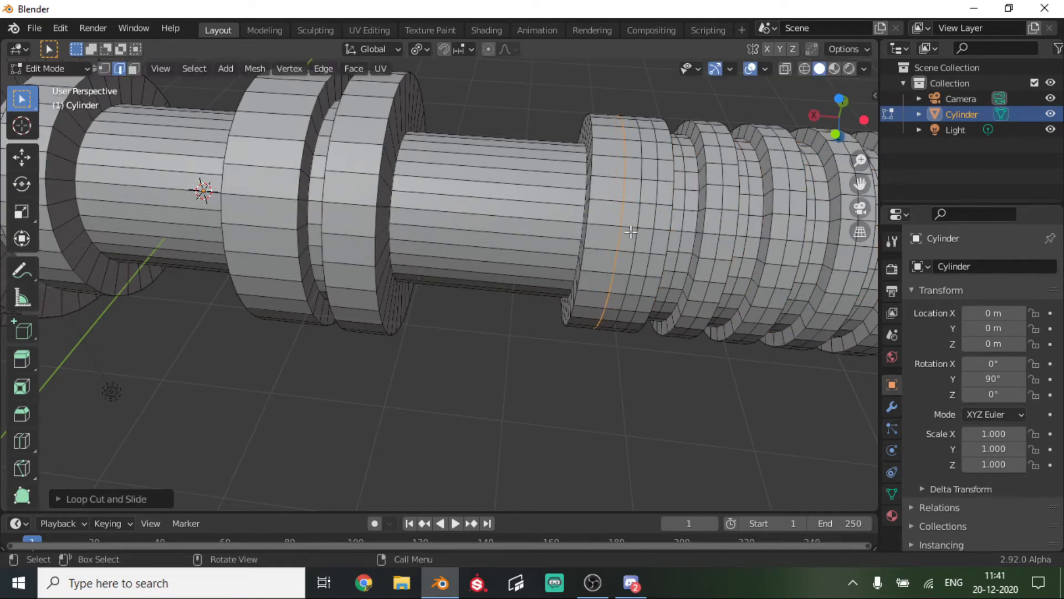
# Select the two adjacent face loops bounded by the new cut, extrude them in place and scale them to about 0.83 as a groove
pyautogui.click(134, 69)
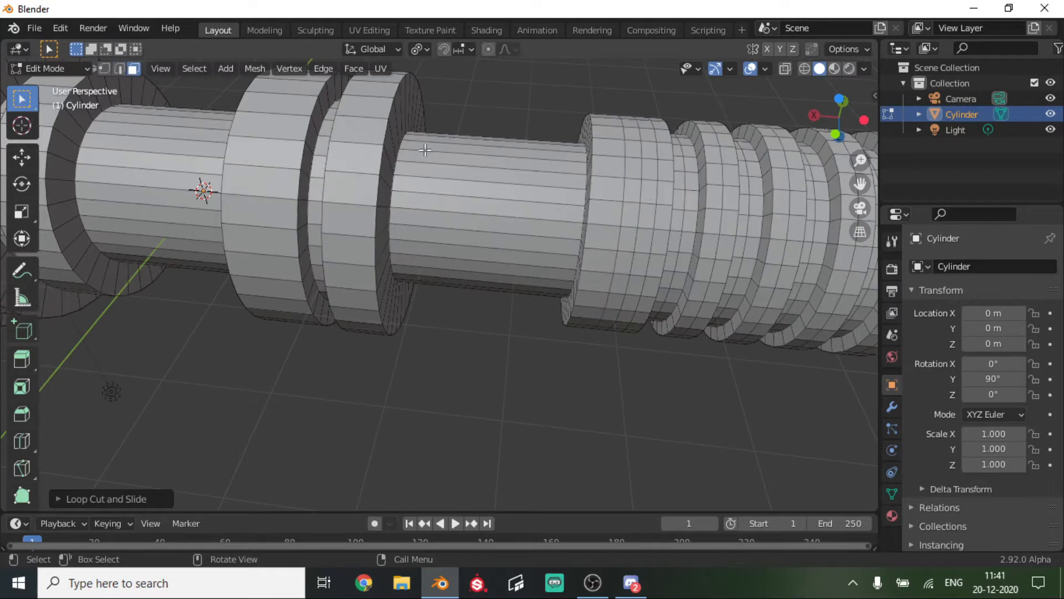
pyautogui.keyDown('alt'); pyautogui.click(638, 236); pyautogui.keyUp('alt')
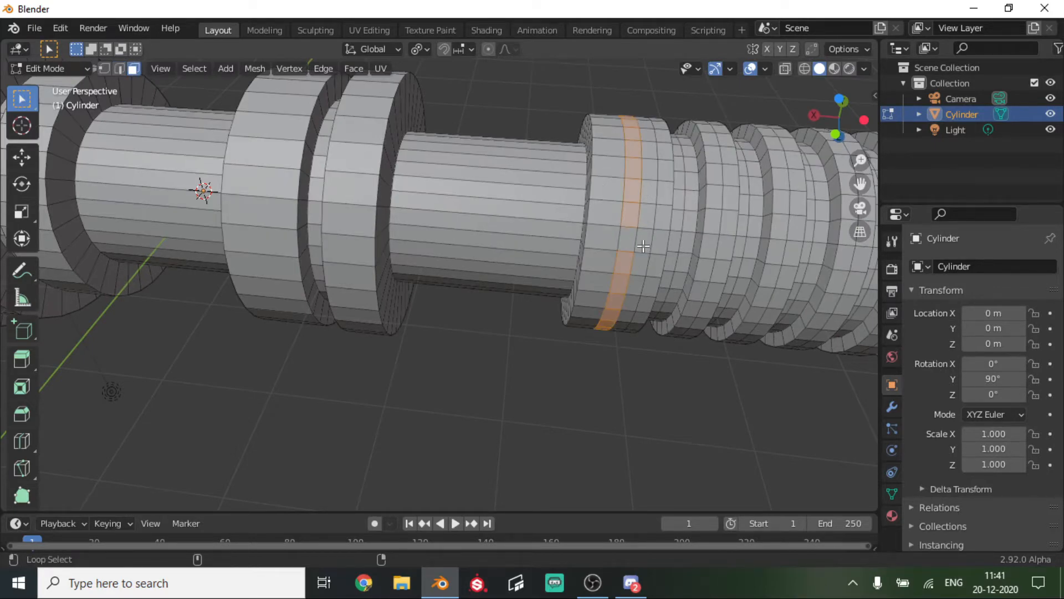
pyautogui.keyDown('alt'); pyautogui.keyDown('shift'); pyautogui.click(642, 241); pyautogui.keyUp('shift'); pyautogui.keyUp('alt')
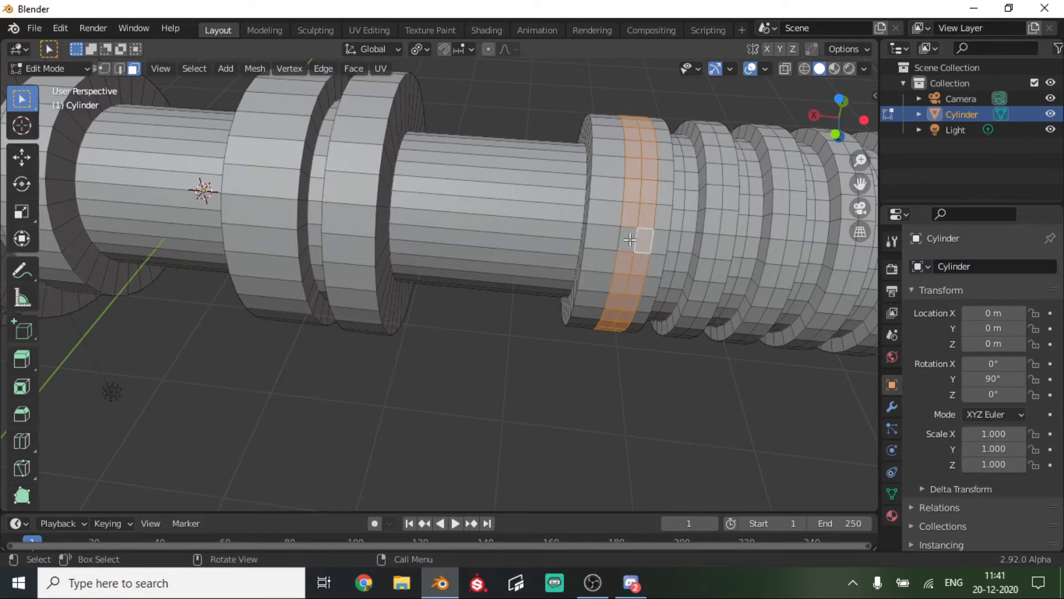
pyautogui.moveTo(631, 239); pyautogui.dragTo(508, 328, button='middle')
pyautogui.press('e')
pyautogui.rightClick(575, 257)
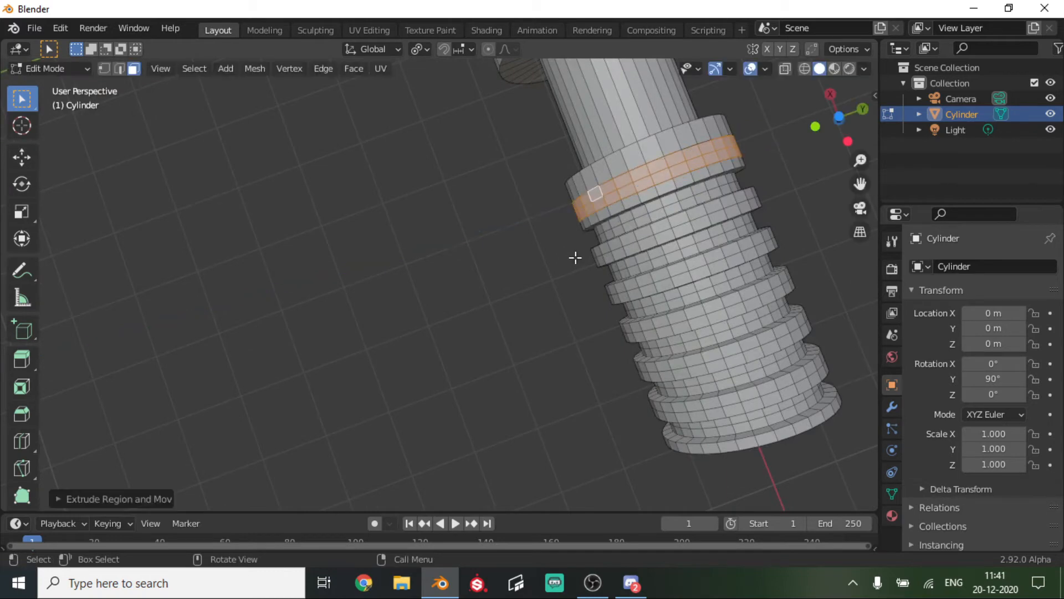
pyautogui.press('s')
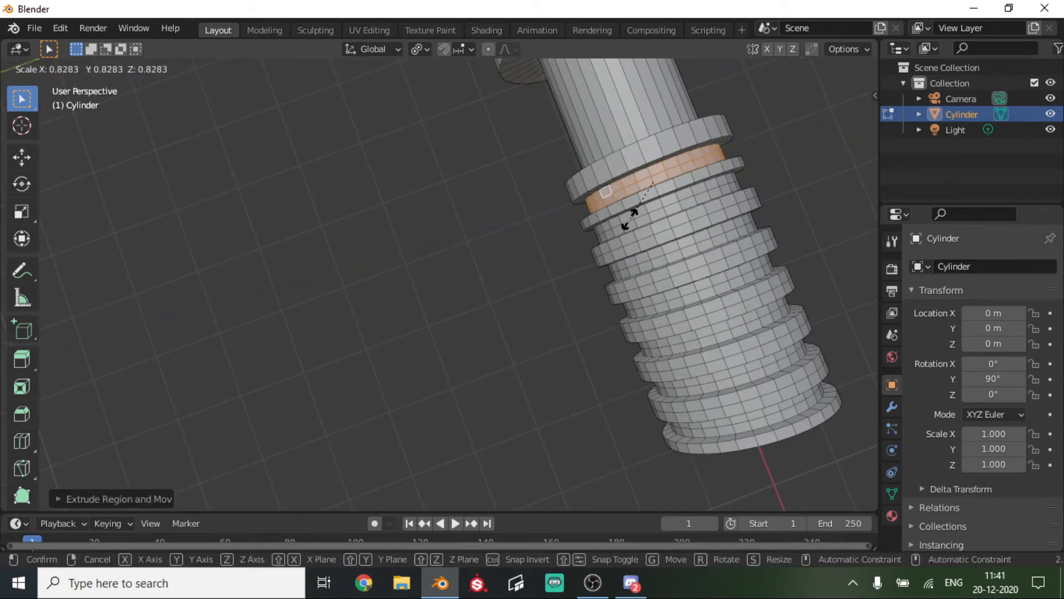
pyautogui.click(631, 216)
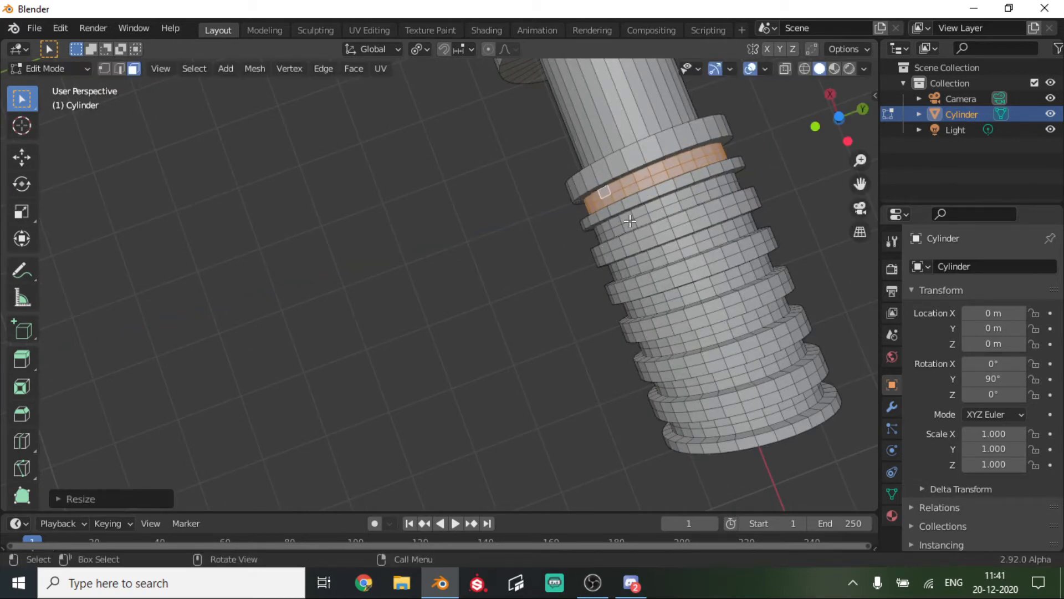
pyautogui.moveTo(631, 215); pyautogui.dragTo(686, 242, button='middle')
pyautogui.click(703, 284)
# Extrude the grip's end face in place, scale it up slightly, and extrude it outward into a long, smooth handle section
pyautogui.scroll(-3, 703, 284)
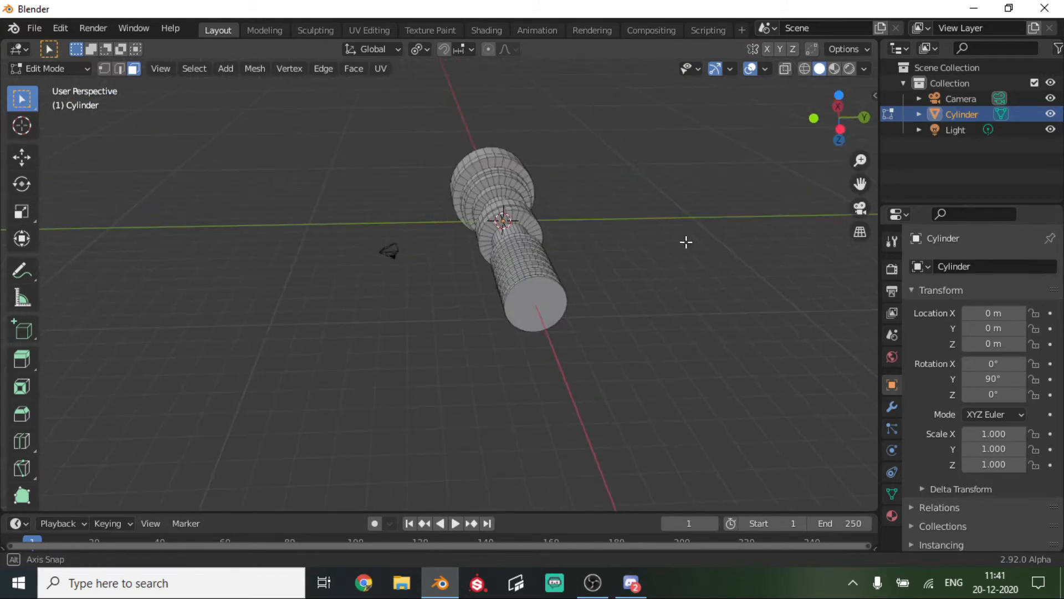
pyautogui.click(523, 301)
pyautogui.scroll(2, 565, 338)
pyautogui.press('e')
pyautogui.rightClick(577, 343)
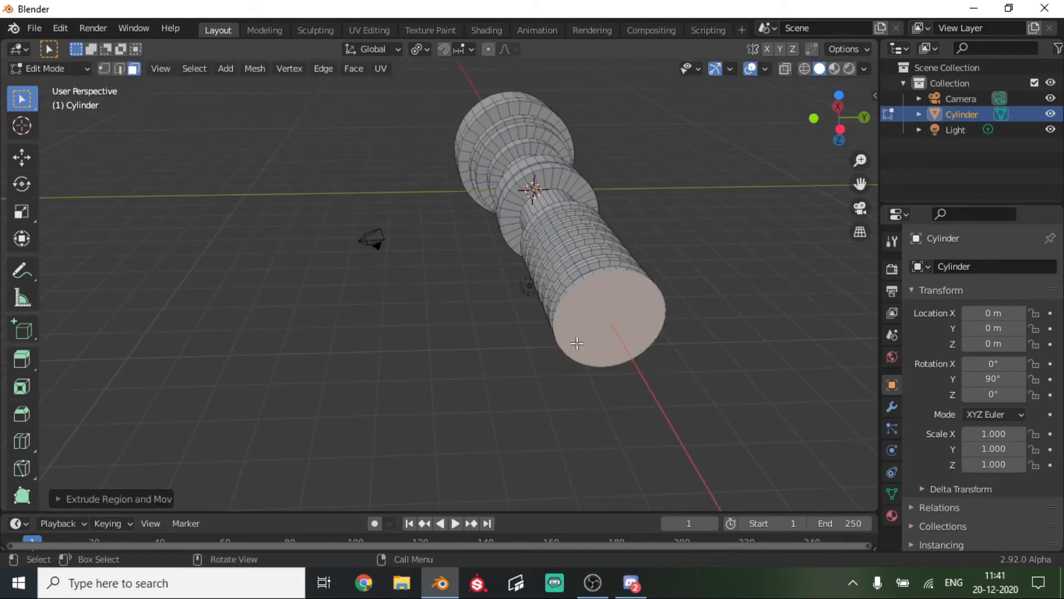
pyautogui.press('s')
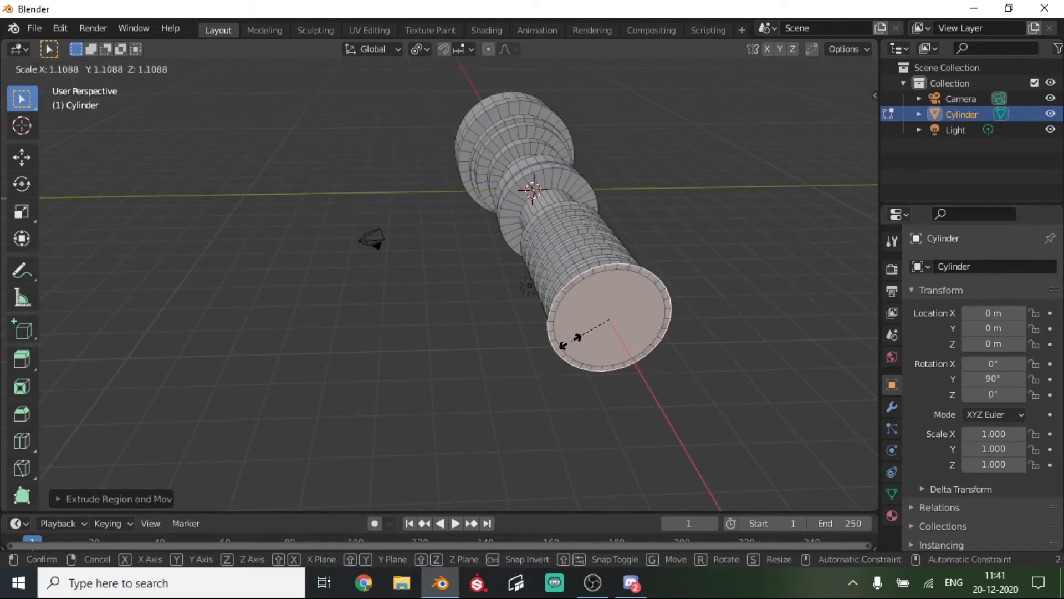
pyautogui.click(569, 342)
pyautogui.press('e')
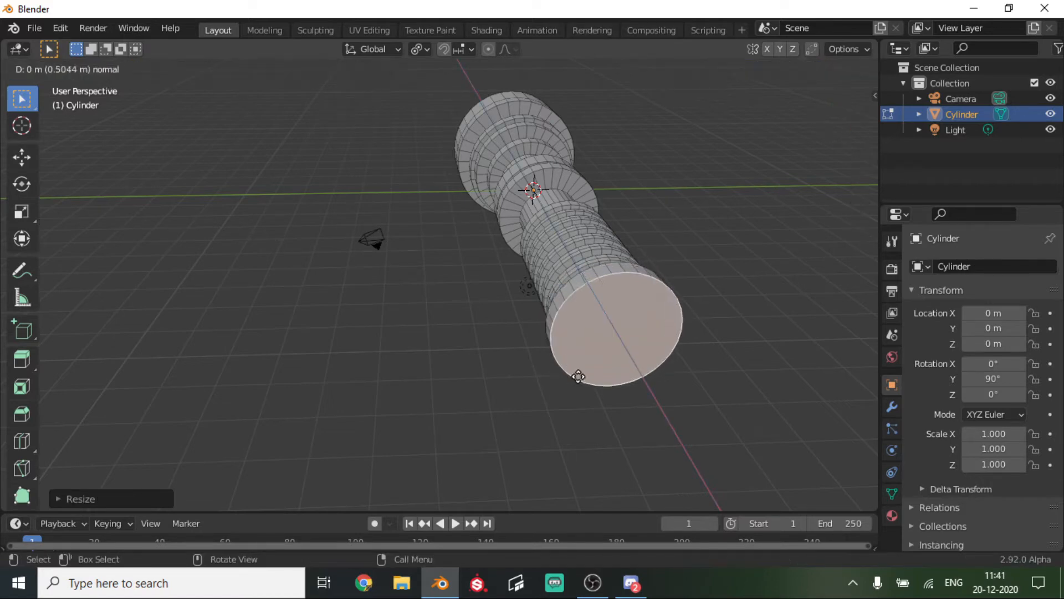
pyautogui.click(625, 120)
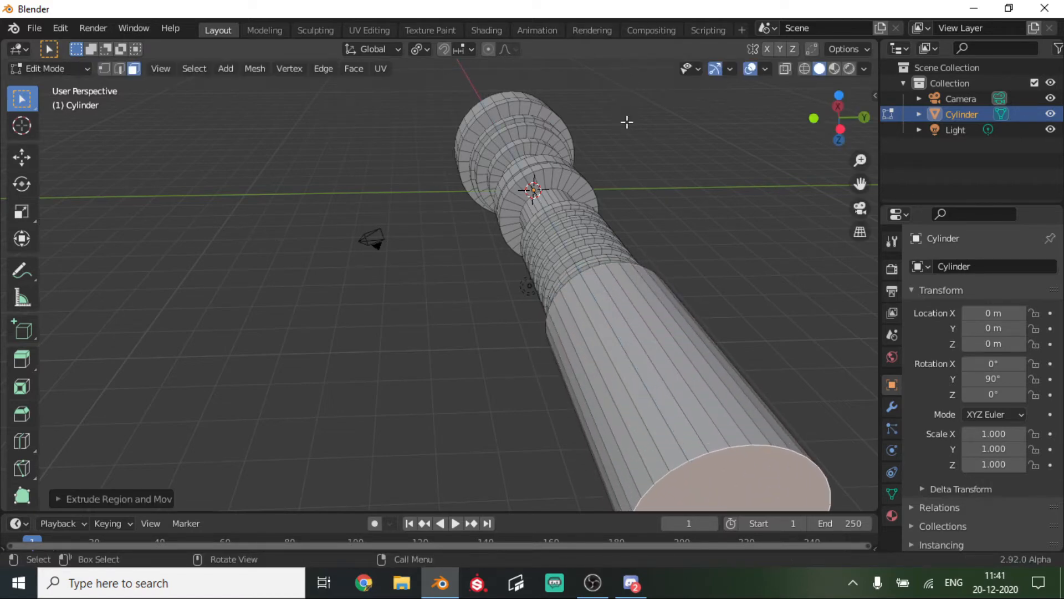
# Extrude the handle's end face in place, scale it up, and extrude it a short distance outward as a wider end cap
pyautogui.moveTo(625, 122); pyautogui.dragTo(485, 128, button='middle')
pyautogui.press('e')
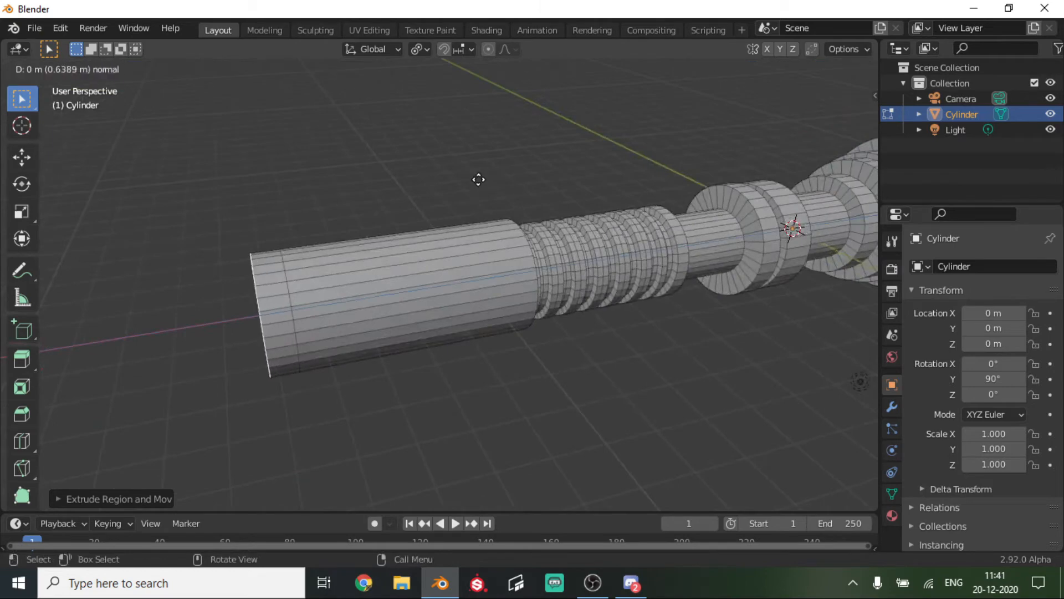
pyautogui.rightClick(478, 180)
pyautogui.press('s')
pyautogui.click(521, 127)
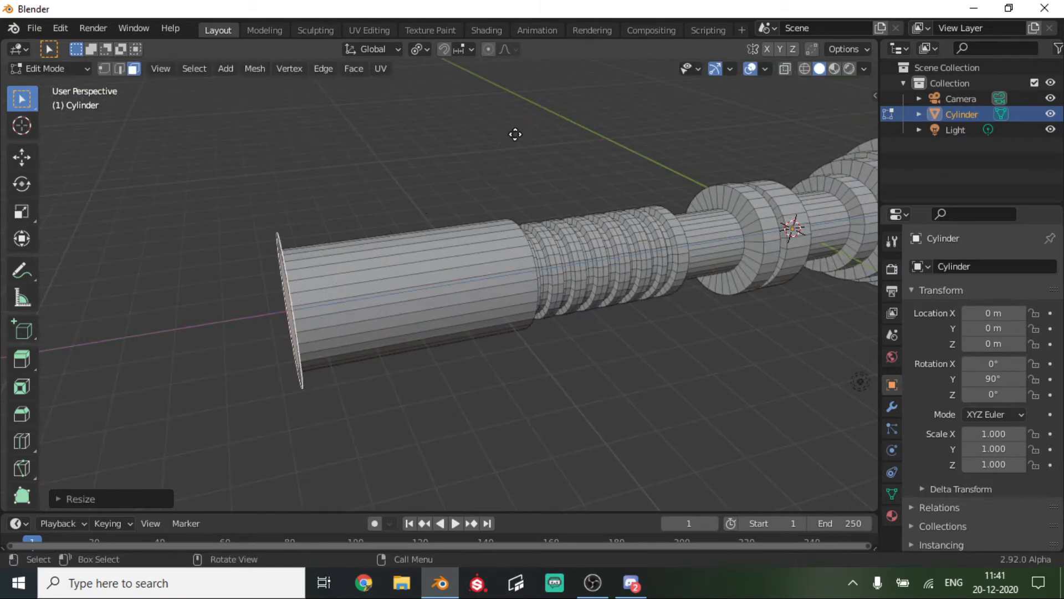
pyautogui.press('e')
pyautogui.click(449, 151)
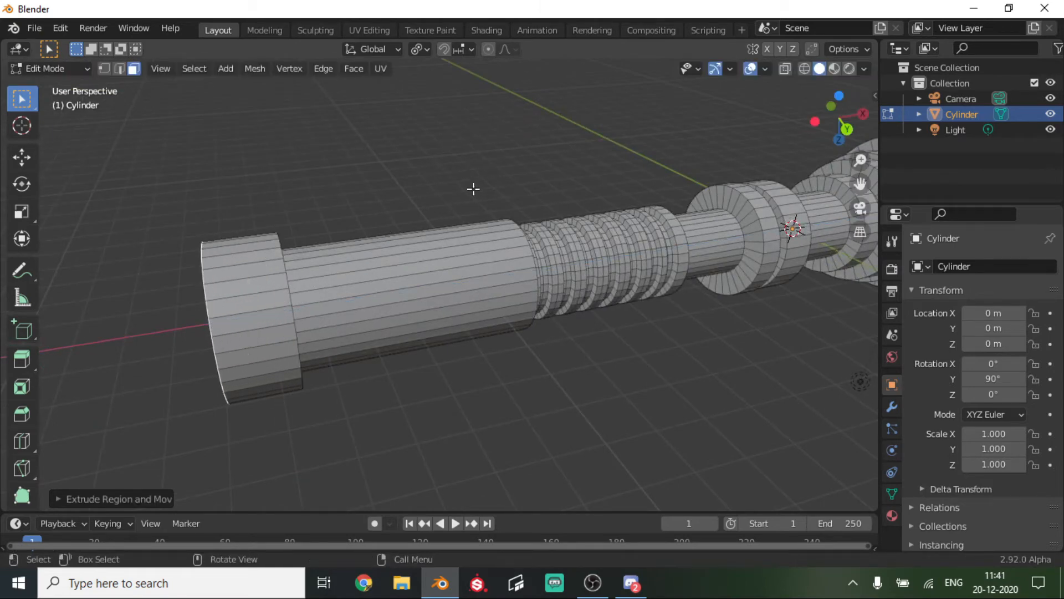
# Clear the selection and examine the whole flashlight body from both ends to check its proportions
pyautogui.moveTo(474, 190); pyautogui.dragTo(680, 248, button='middle')
pyautogui.click(681, 293)
pyautogui.moveTo(503, 205); pyautogui.dragTo(521, 147, button='middle')
pyautogui.scroll(-4, 661, 238)
pyautogui.scroll(2, 803, 247)
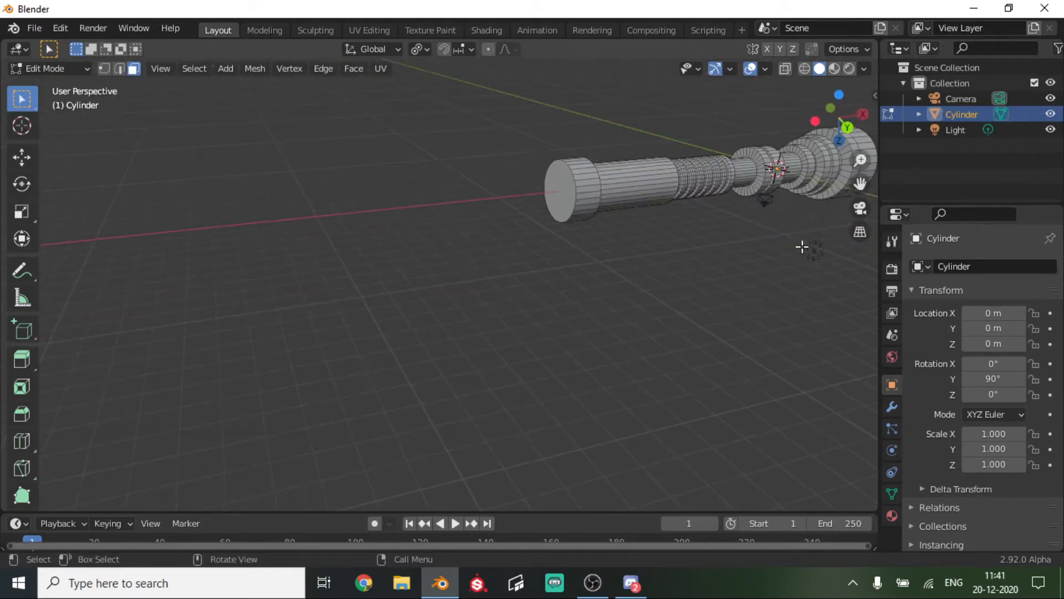
pyautogui.moveTo(860, 183); pyautogui.dragTo(607, 246)
pyautogui.scroll(1, 610, 244)
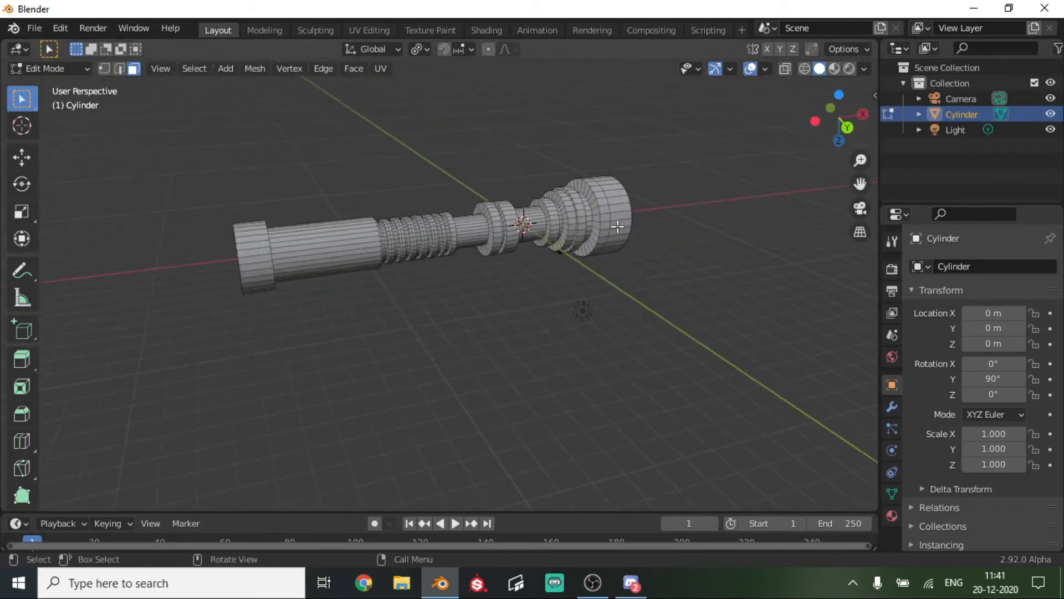
pyautogui.moveTo(617, 228); pyautogui.dragTo(429, 182, button='middle')
pyautogui.moveTo(536, 195); pyautogui.dragTo(715, 244, button='middle')
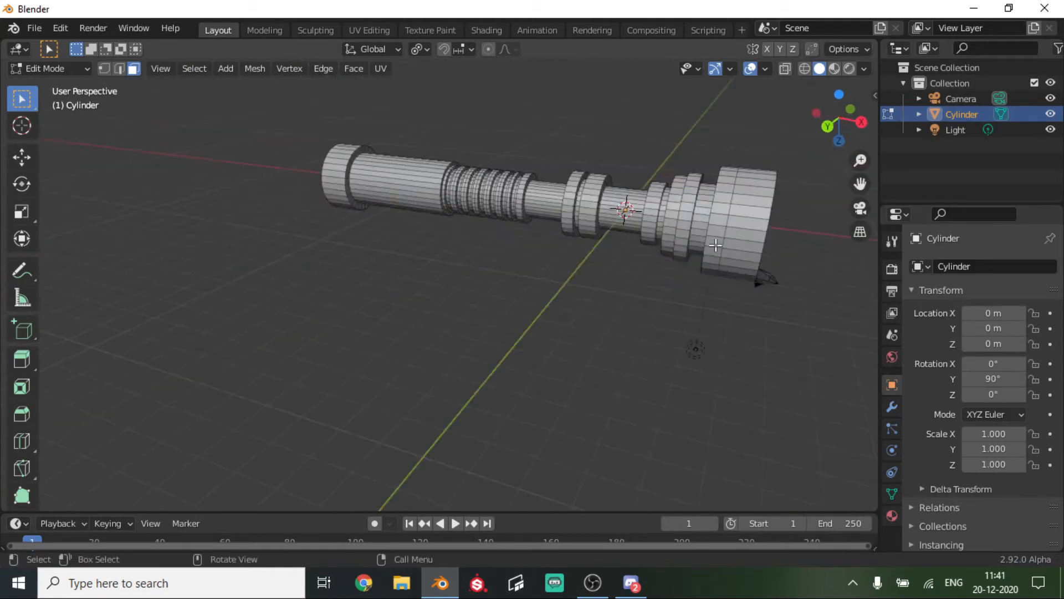
# Box-select the outer section of the wide end through the mesh, using X-ray and orthographic views and leaving its rear band unselected
pyautogui.click(827, 123)
pyautogui.scroll(-1, 520, 308)
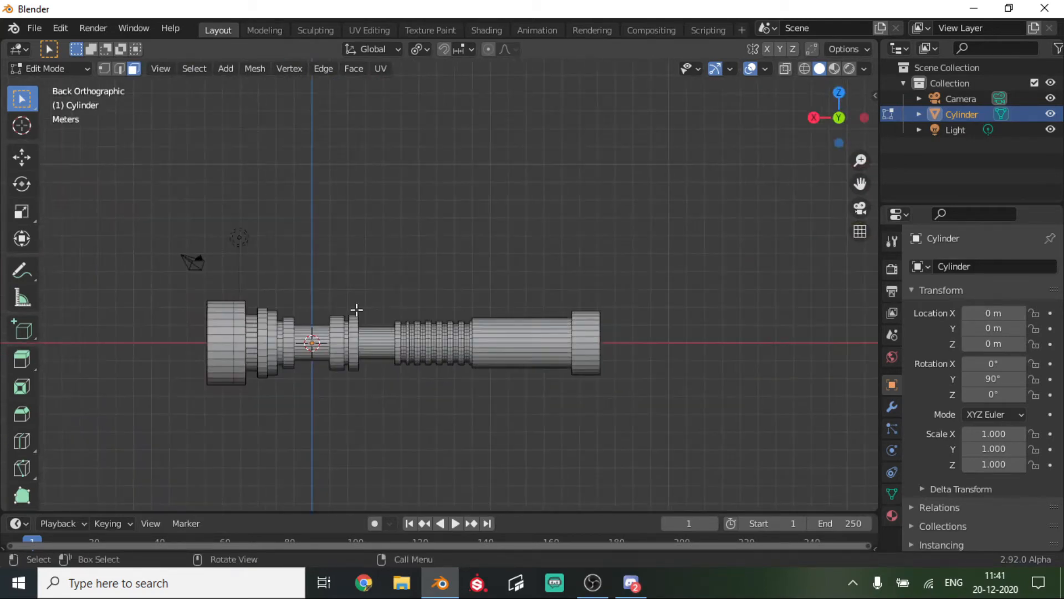
pyautogui.moveTo(156, 297); pyautogui.dragTo(225, 394)
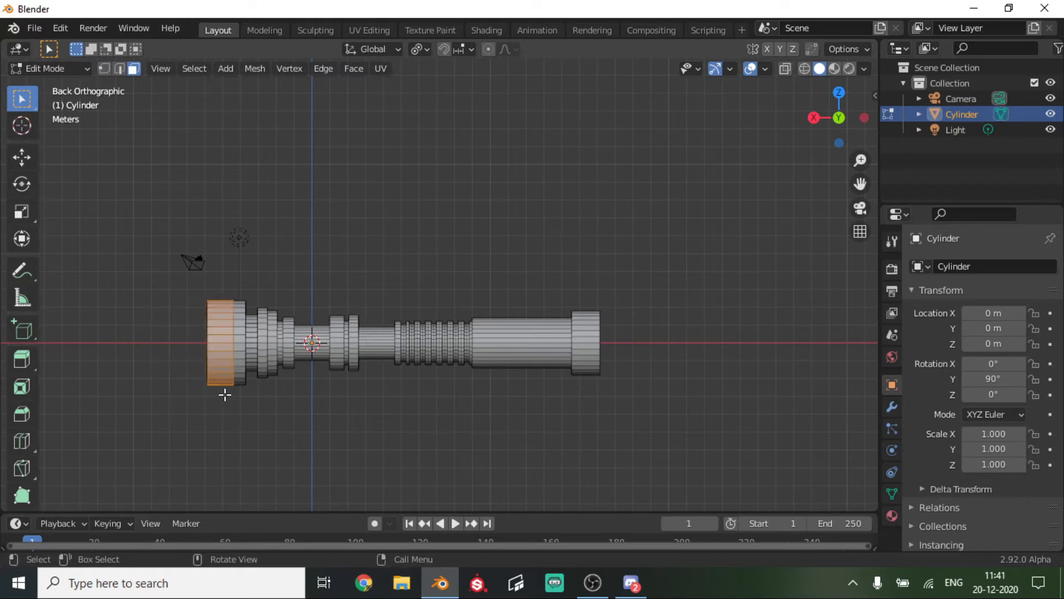
pyautogui.click(785, 69)
pyautogui.moveTo(134, 307); pyautogui.dragTo(226, 401)
pyautogui.moveTo(226, 400); pyautogui.dragTo(421, 95, button='middle')
pyautogui.click(839, 110)
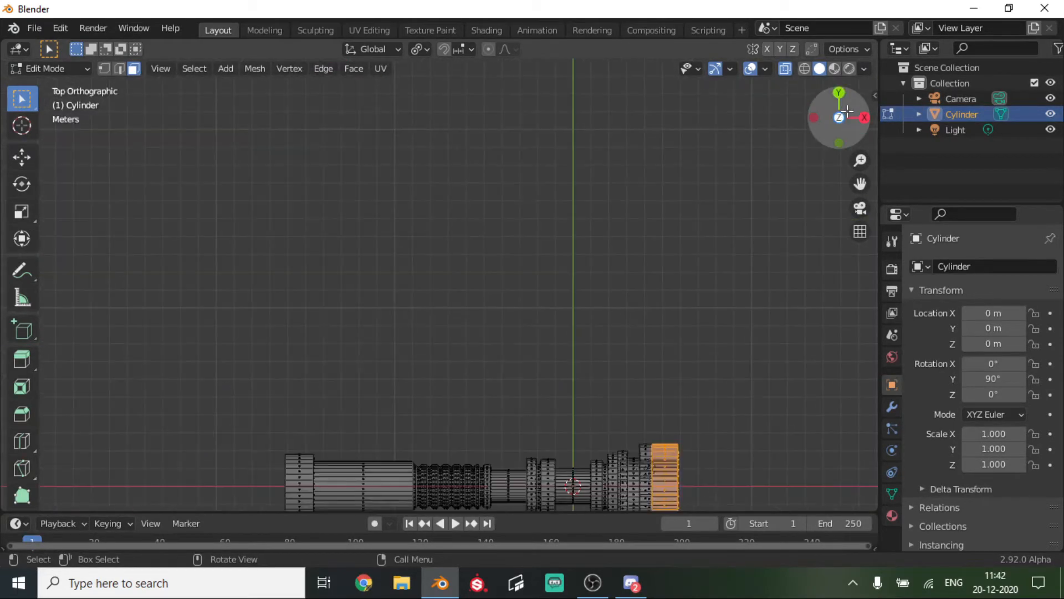
pyautogui.moveTo(585, 377); pyautogui.dragTo(614, 504)
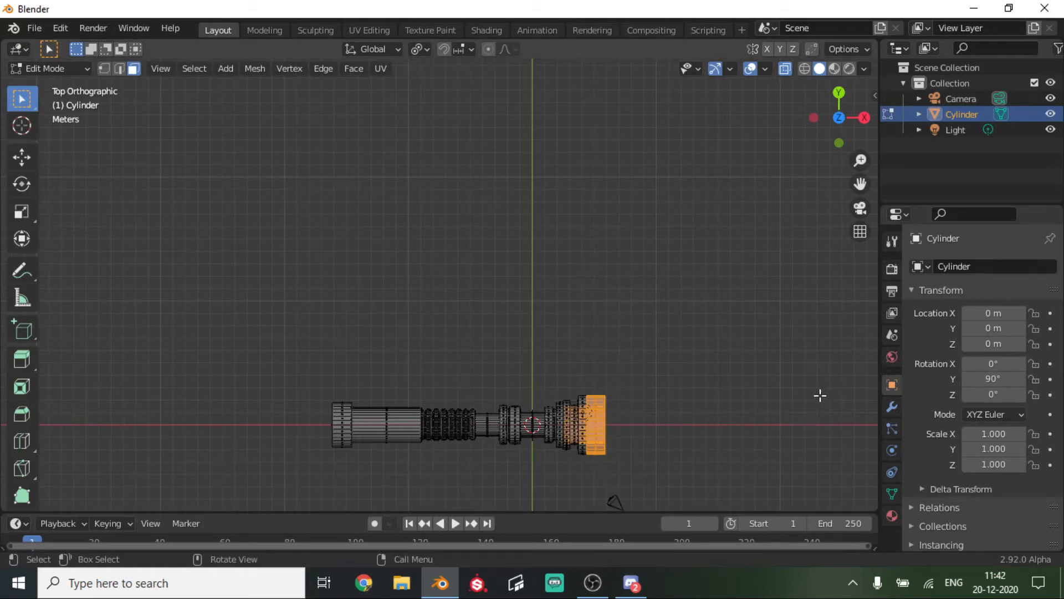
# Extrude the selected head section in place, scale it down to about 0.81, and turn X-ray off
pyautogui.press('s')
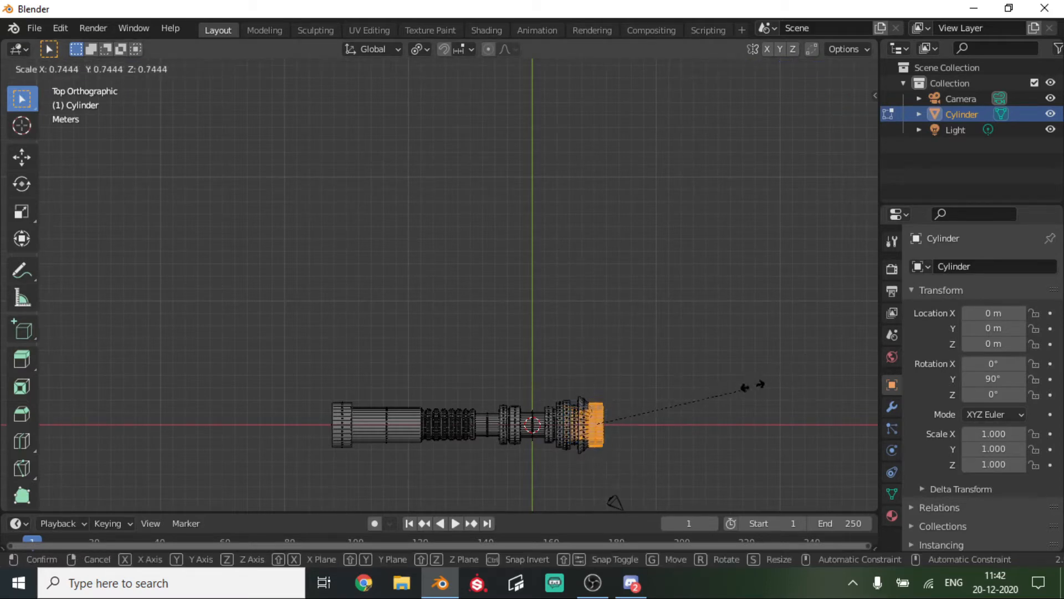
pyautogui.rightClick(755, 385)
pyautogui.press('e')
pyautogui.rightClick(758, 382)
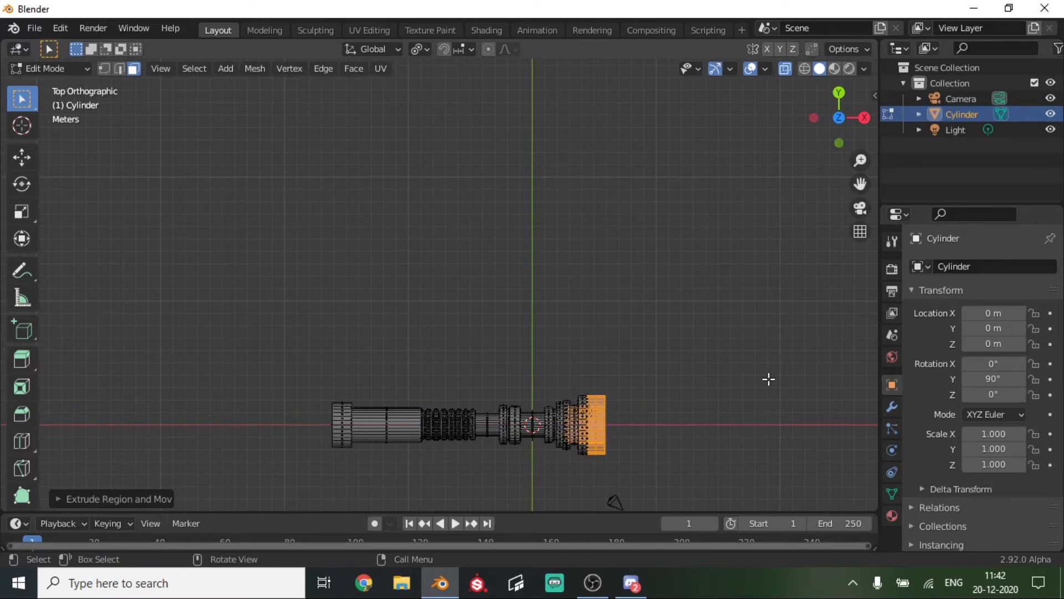
pyautogui.press('s')
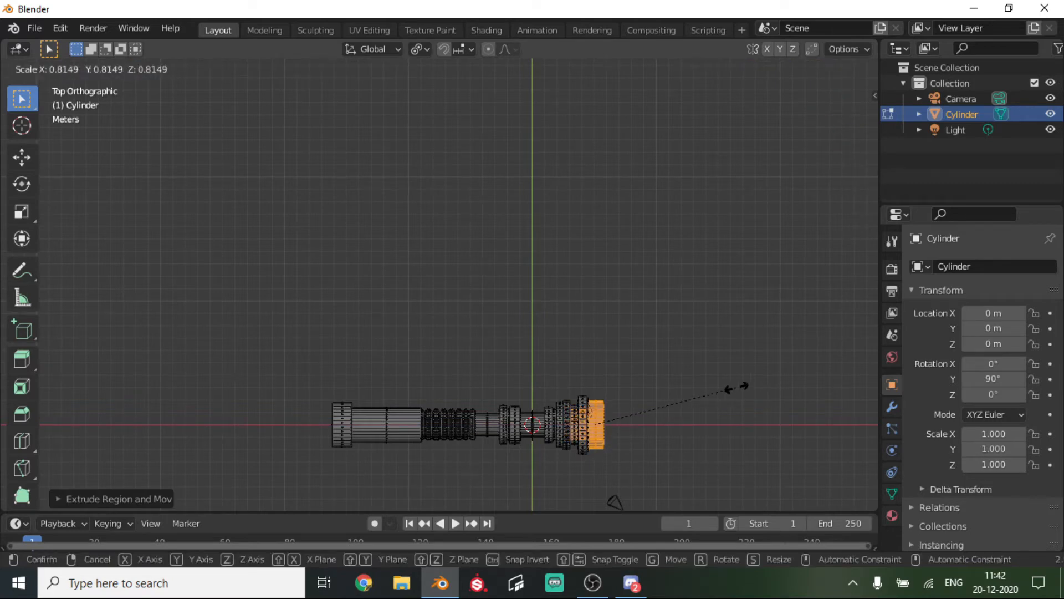
pyautogui.click(736, 386)
pyautogui.click(784, 70)
# Select the face loop on the head's front rim and move it inward about 0.8 m along the X axis
pyautogui.moveTo(726, 226); pyautogui.dragTo(513, 122, button='middle')
pyautogui.scroll(5, 630, 100)
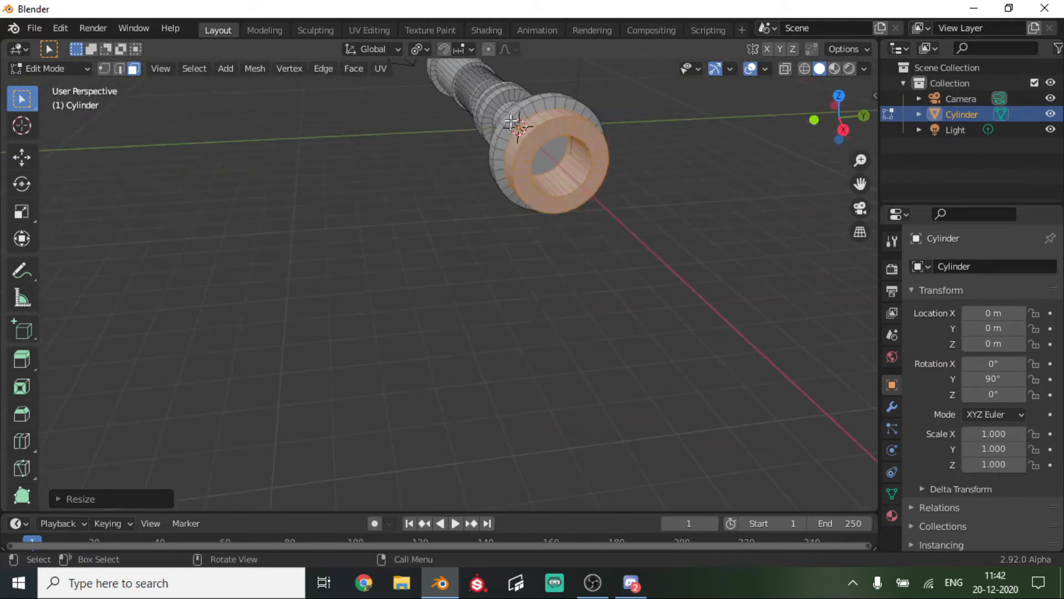
pyautogui.keyDown('alt'); pyautogui.click(555, 129); pyautogui.keyUp('alt')
pyautogui.moveTo(602, 149); pyautogui.dragTo(727, 148, button='middle')
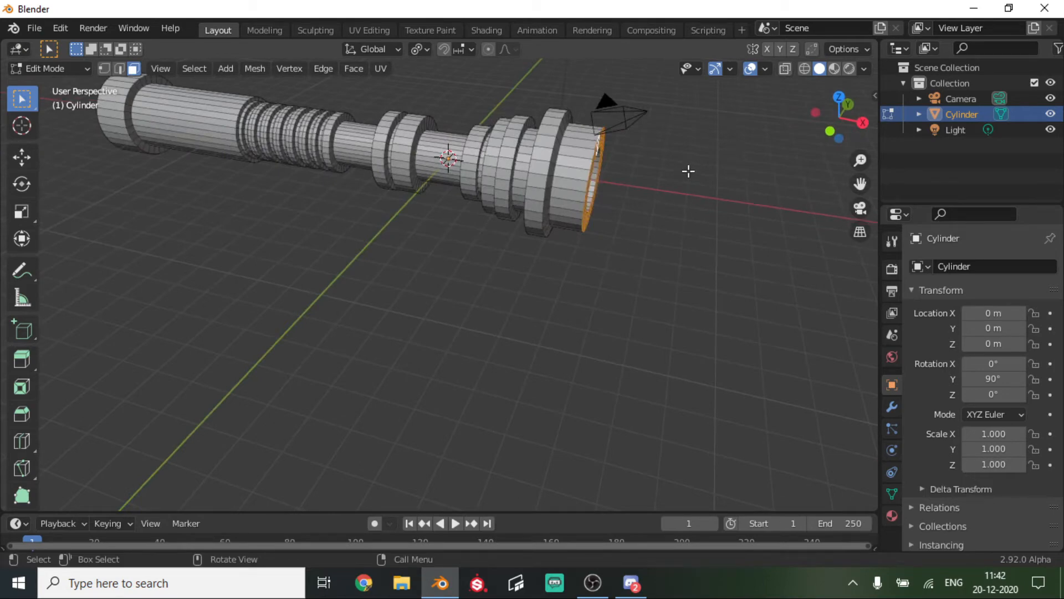
pyautogui.press('g')
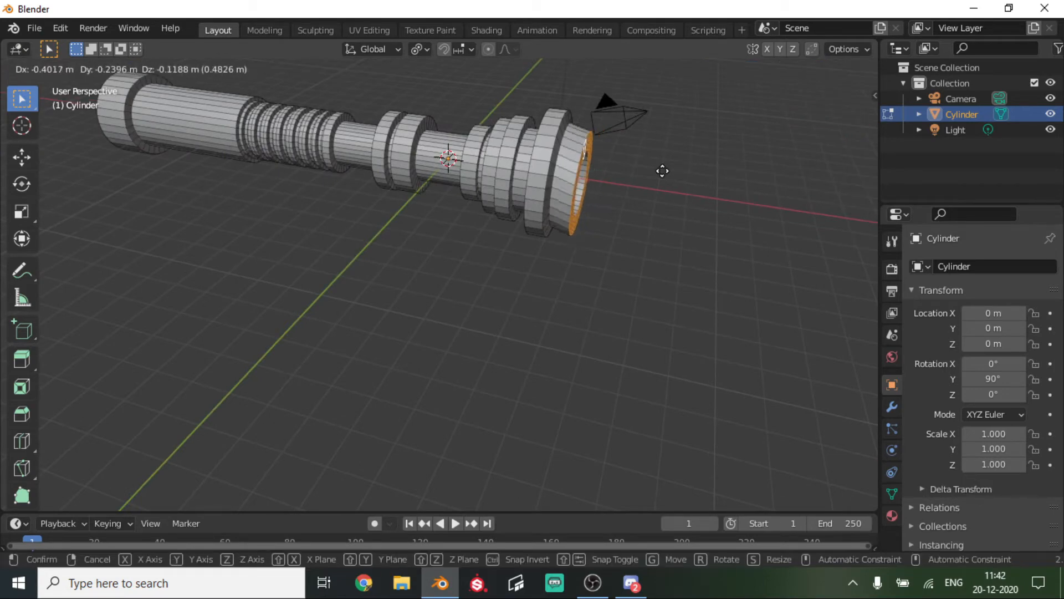
pyautogui.press('x')
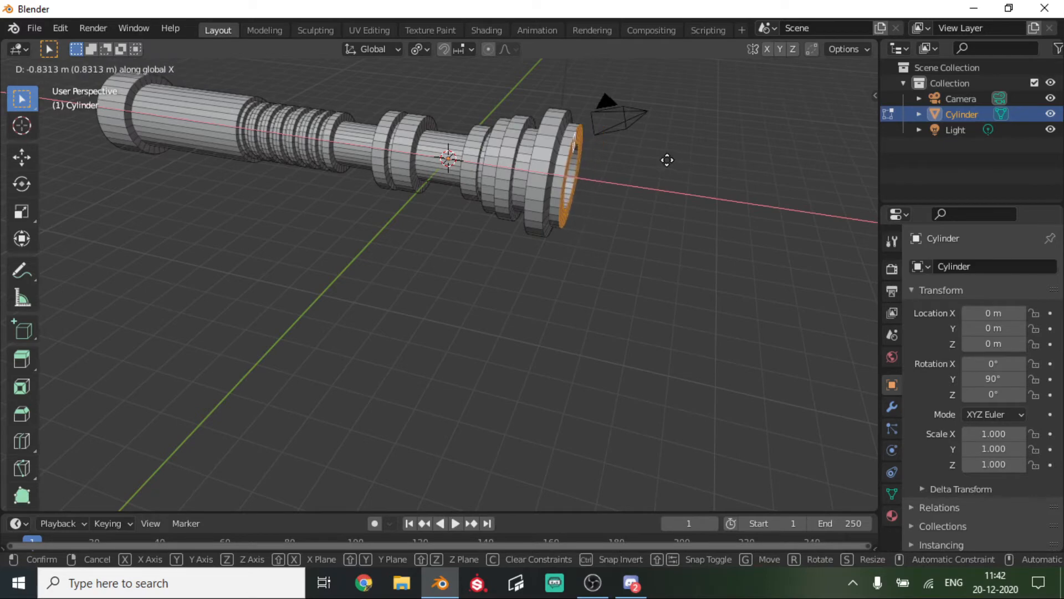
pyautogui.click(673, 161)
pyautogui.click(636, 254)
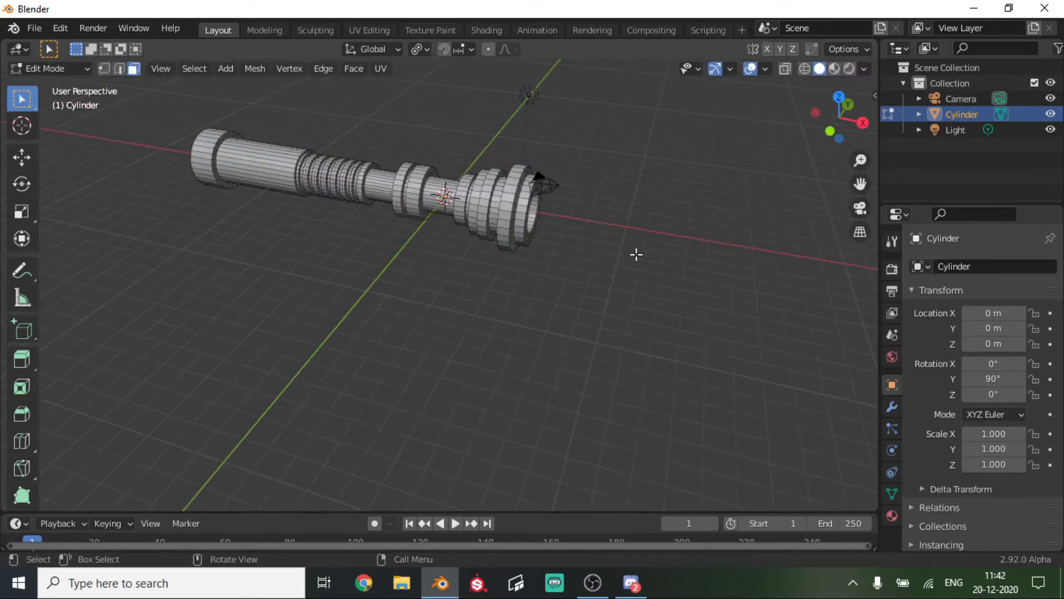
pyautogui.moveTo(634, 251); pyautogui.dragTo(499, 259, button='middle')
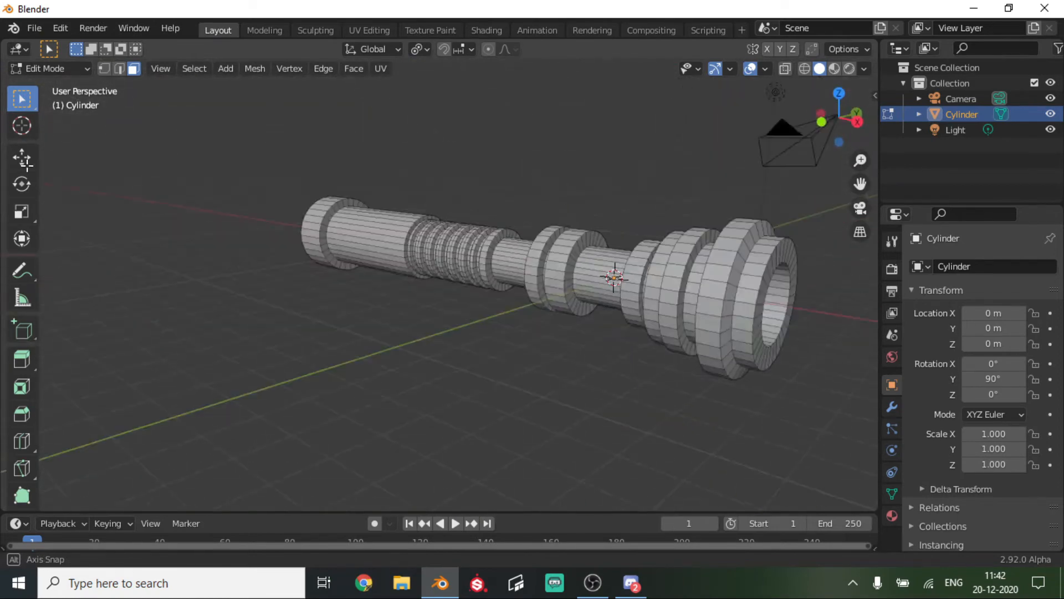
pyautogui.keyDown('alt'); pyautogui.click(717, 297); pyautogui.keyUp('alt')
pyautogui.keyDown('shift'); pyautogui.moveTo(665, 269); pyautogui.dragTo(674, 272); pyautogui.keyUp('shift')
pyautogui.press('s')
pyautogui.rightClick(697, 285)
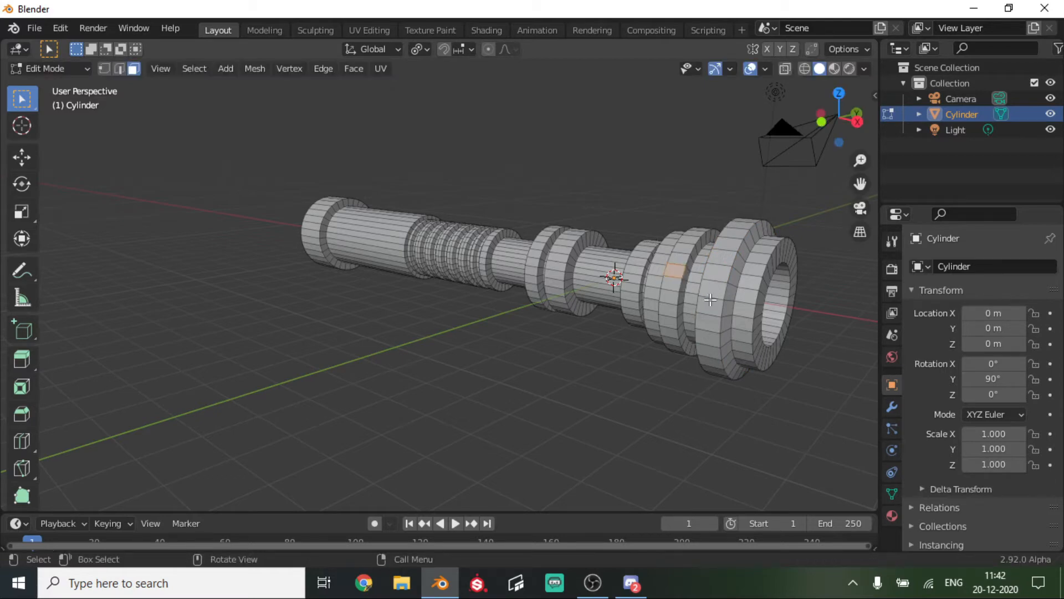
# Select the outer face loop of the widest ring on the head, scale it down to about 0.89, and clear the selection
pyautogui.keyDown('alt'); pyautogui.click(710, 300); pyautogui.keyUp('alt')
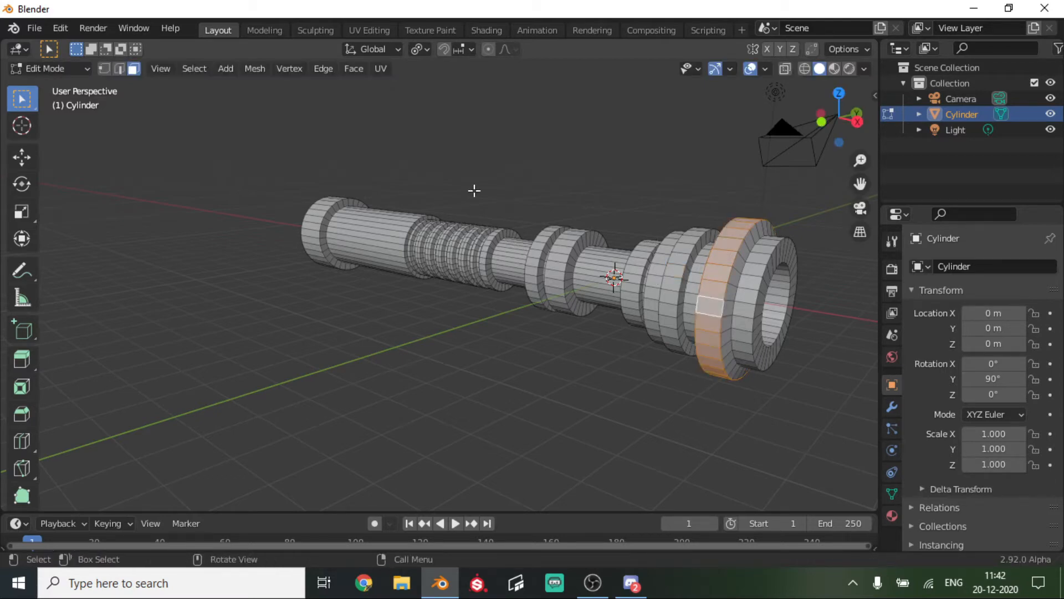
pyautogui.press('s')
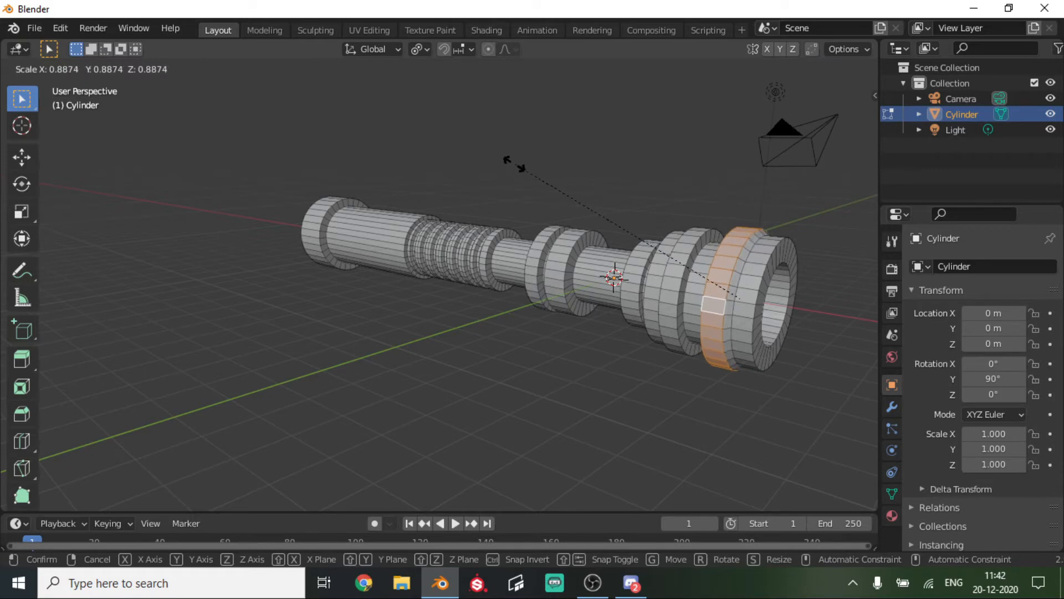
pyautogui.click(509, 164)
pyautogui.moveTo(540, 209); pyautogui.dragTo(630, 185, button='middle')
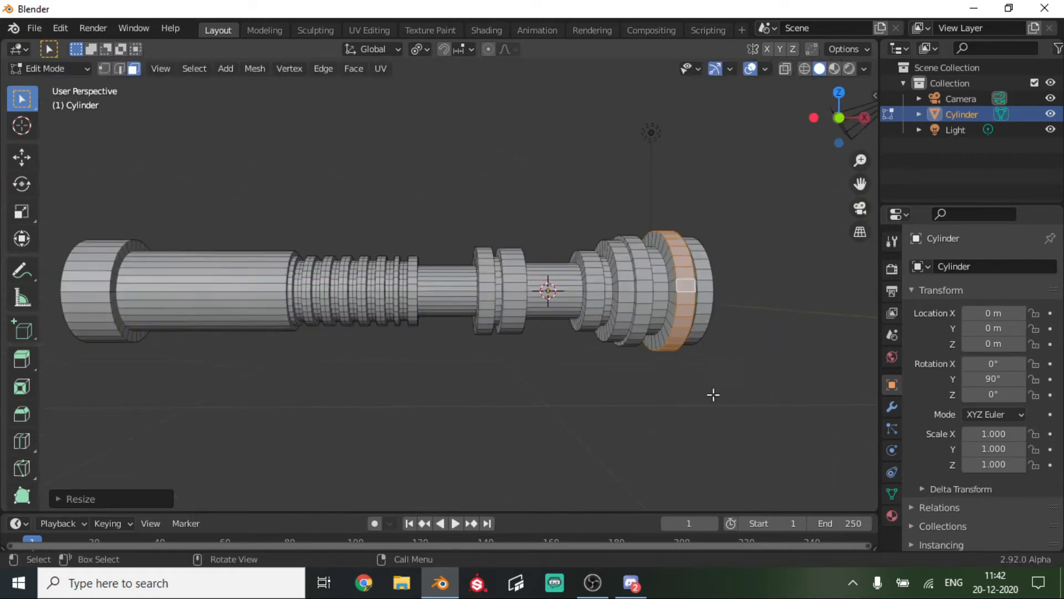
pyautogui.click(746, 407)
pyautogui.moveTo(746, 407); pyautogui.dragTo(601, 233, button='middle')
pyautogui.scroll(6, 710, 194)
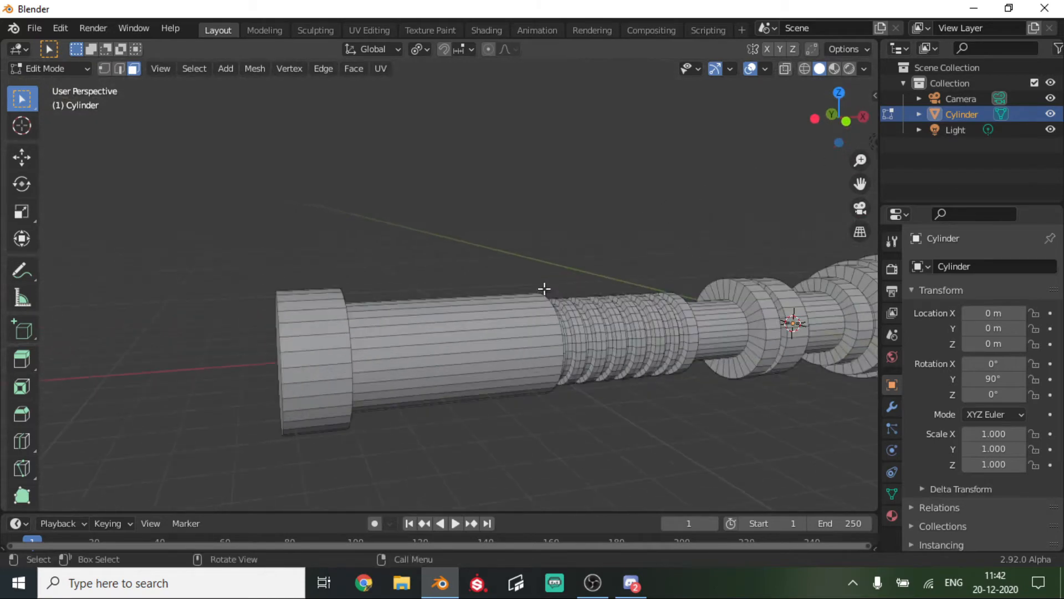
# Add two loop cuts around the smooth handle section, one near the grooved grip and one near the end cap
pyautogui.moveTo(544, 290); pyautogui.dragTo(571, 353, button='middle')
pyautogui.hotkey('ctrl', 'r')
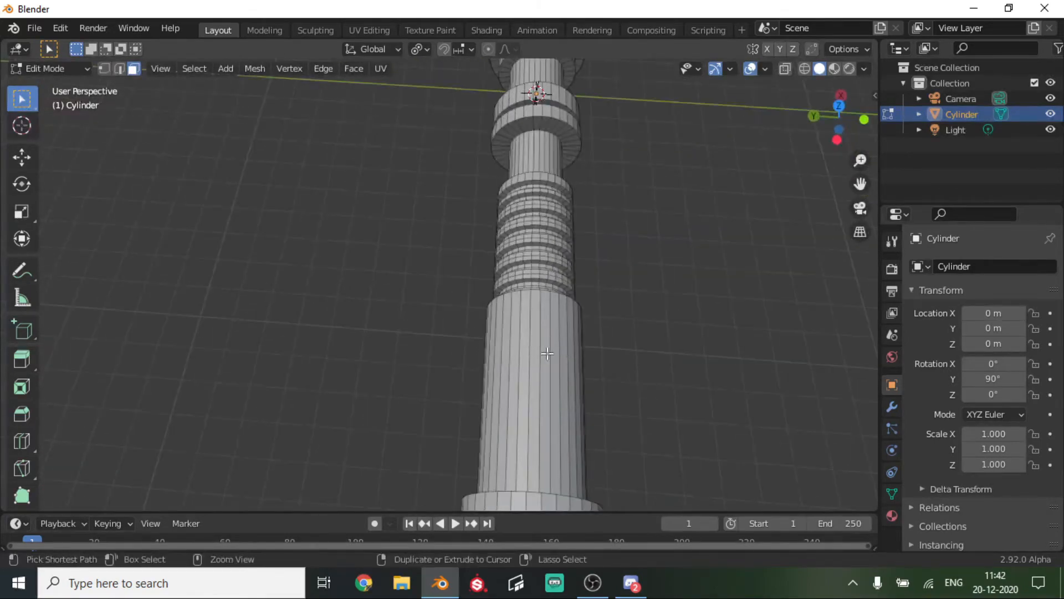
pyautogui.click(547, 353)
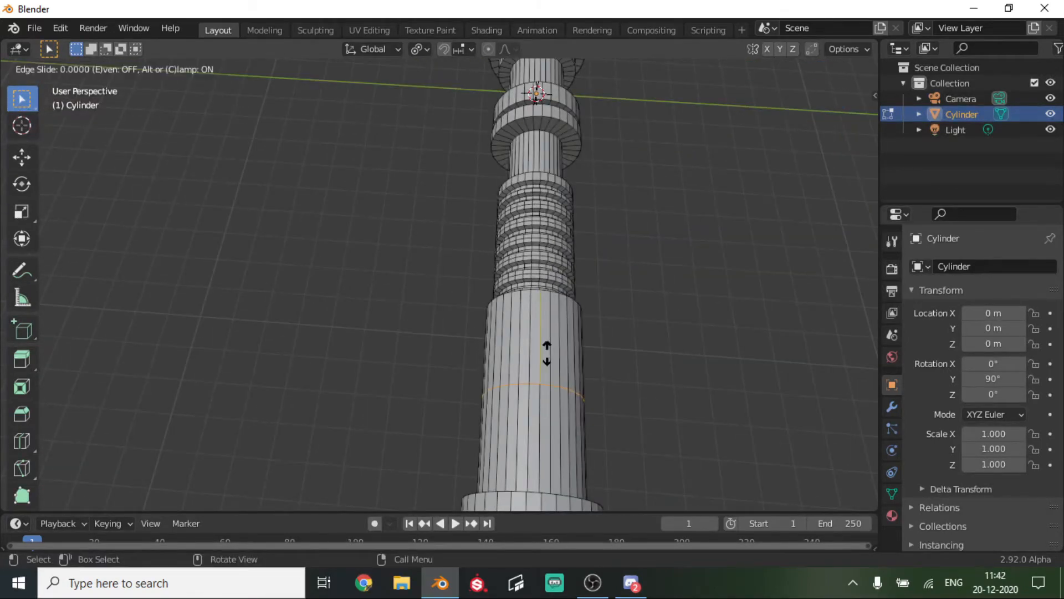
pyautogui.click(554, 296)
pyautogui.hotkey('ctrl', 'r')
pyautogui.click(544, 411)
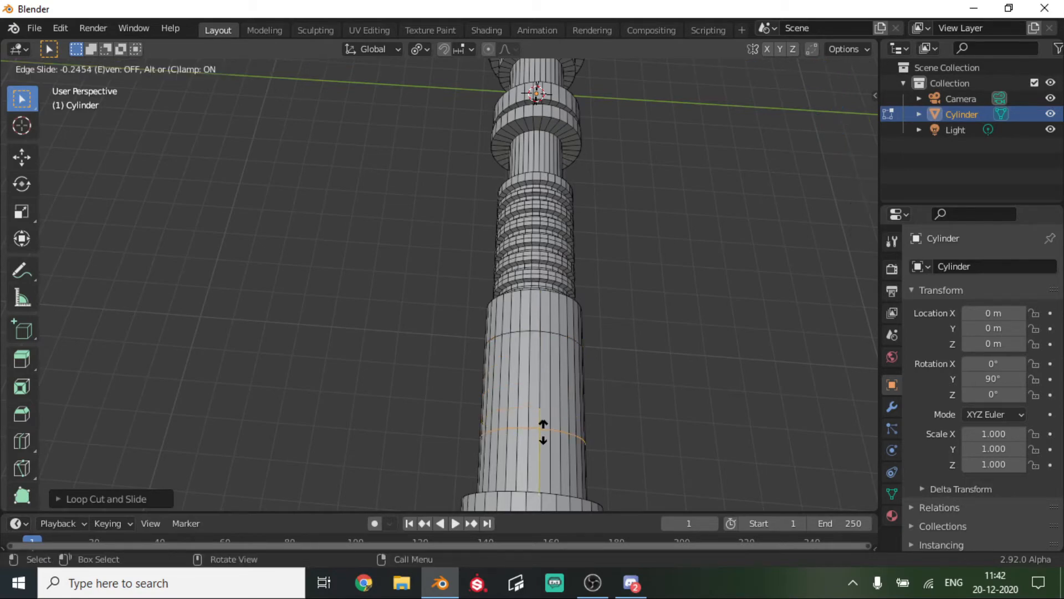
pyautogui.click(544, 439)
# Switch to face selection and select four adjacent long faces on top of the handle between the two new loops
pyautogui.moveTo(547, 428); pyautogui.dragTo(547, 427, button='middle')
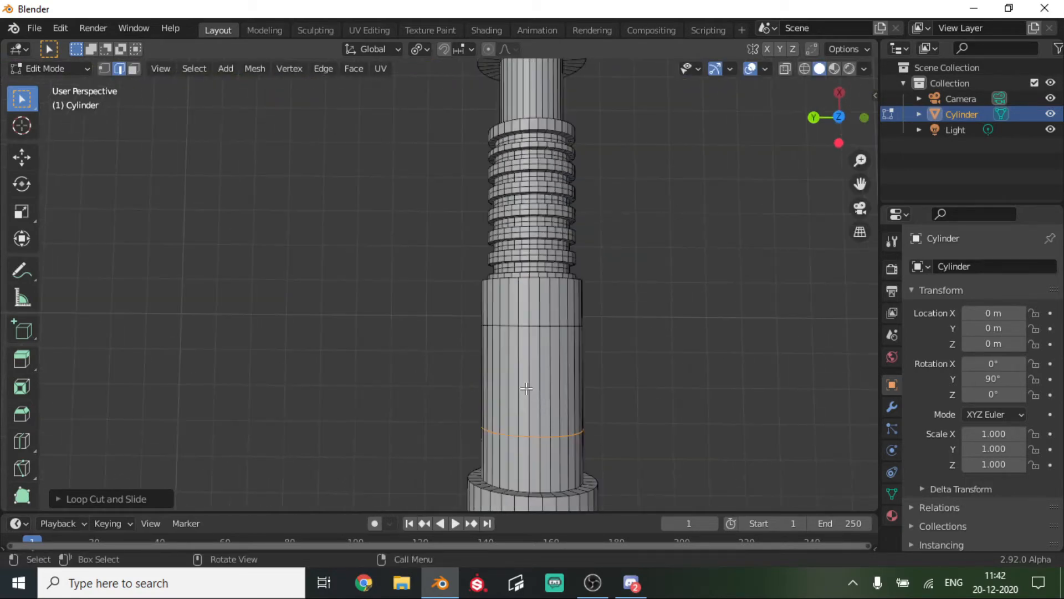
pyautogui.click(524, 383)
pyautogui.click(134, 69)
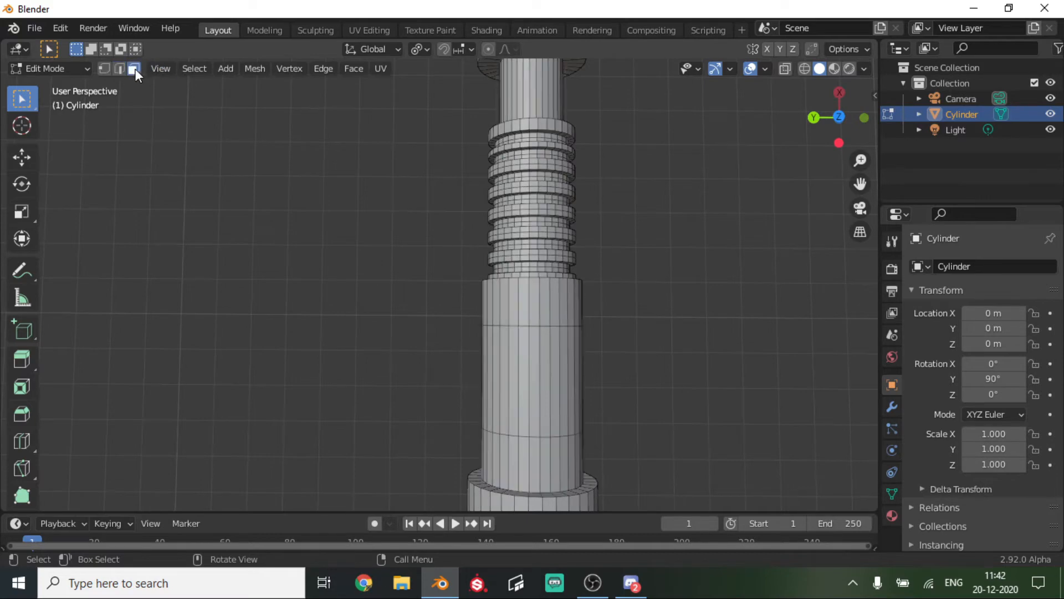
pyautogui.scroll(2, 512, 329)
pyautogui.scroll(1, 511, 330)
pyautogui.keyDown('ctrl'); pyautogui.click(571, 412); pyautogui.keyUp('ctrl')
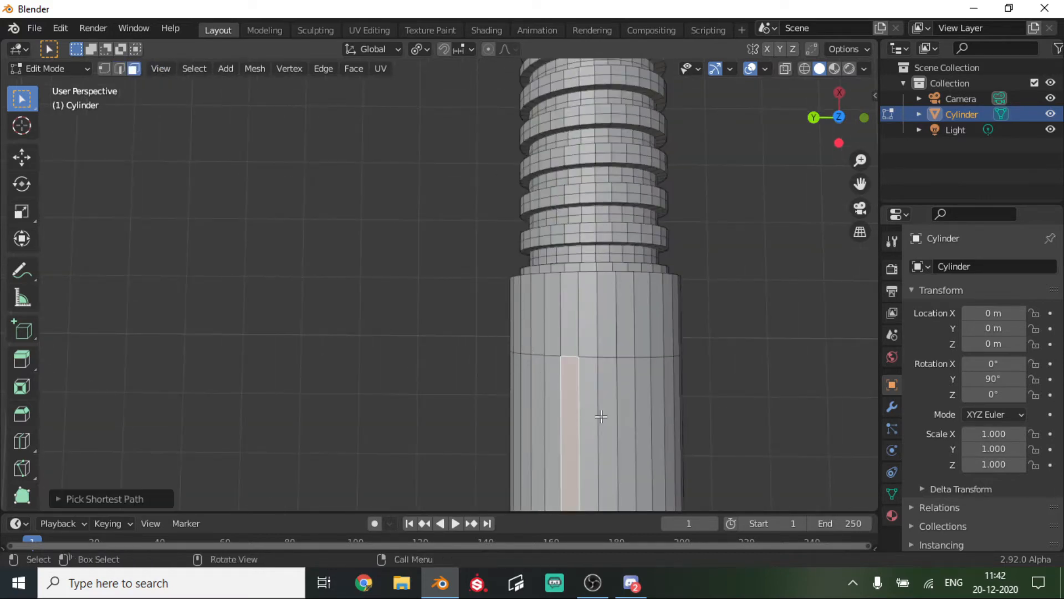
pyautogui.keyDown('ctrl'); pyautogui.click(633, 411); pyautogui.keyUp('ctrl')
# Extrude the four selected handle faces outward about 0.64 m
pyautogui.moveTo(633, 411); pyautogui.dragTo(609, 248, button='middle')
pyautogui.press('e')
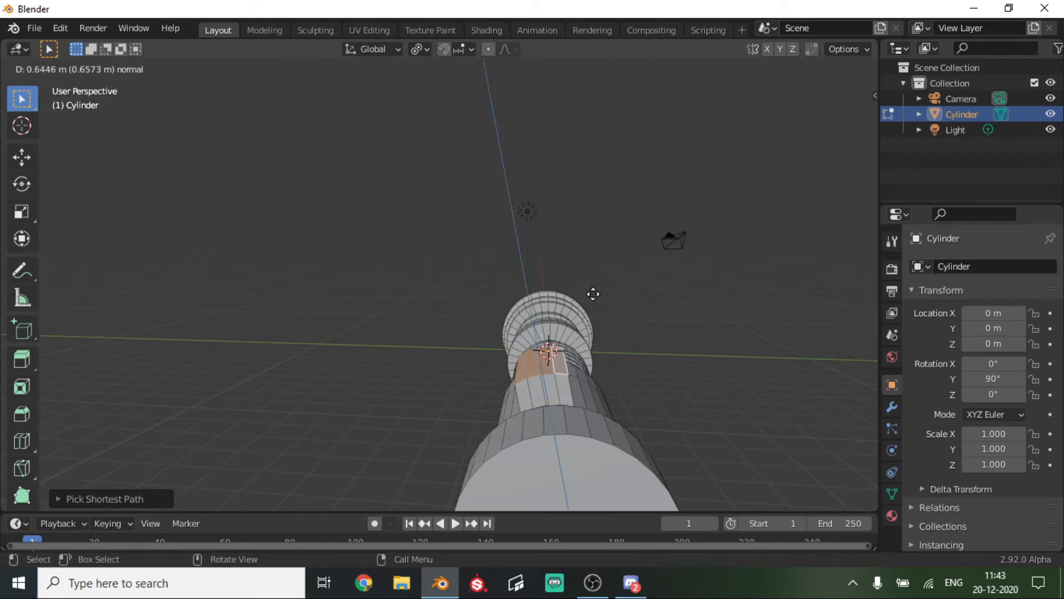
pyautogui.click(594, 294)
# Try to flatten the extruded faces by scaling them to 0 along the local Z axis
pyautogui.moveTo(593, 292); pyautogui.dragTo(594, 326, button='middle')
pyautogui.press('s')
pyautogui.press('z')
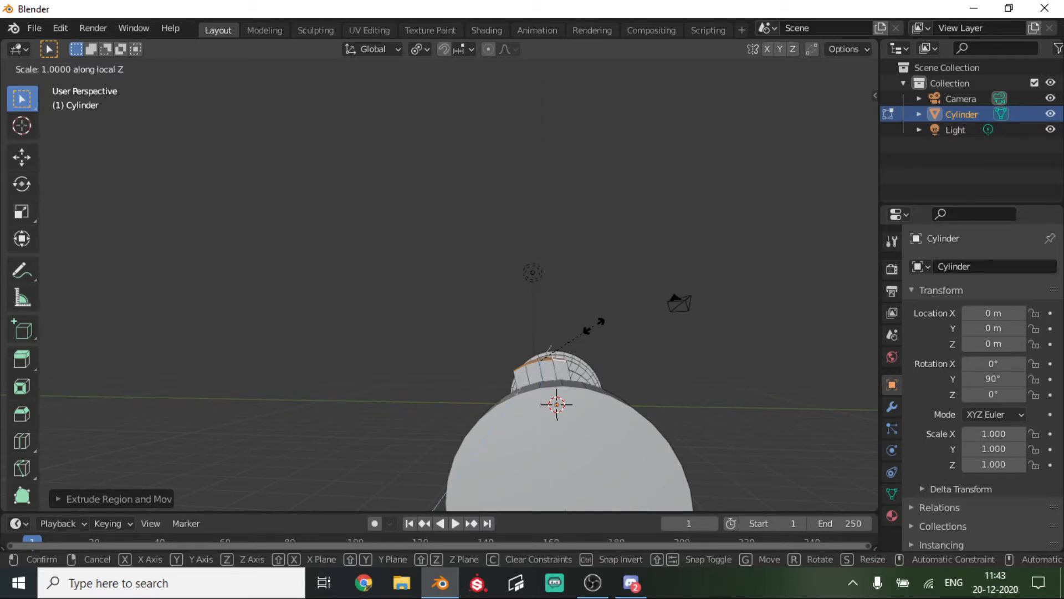
pyautogui.write('0')
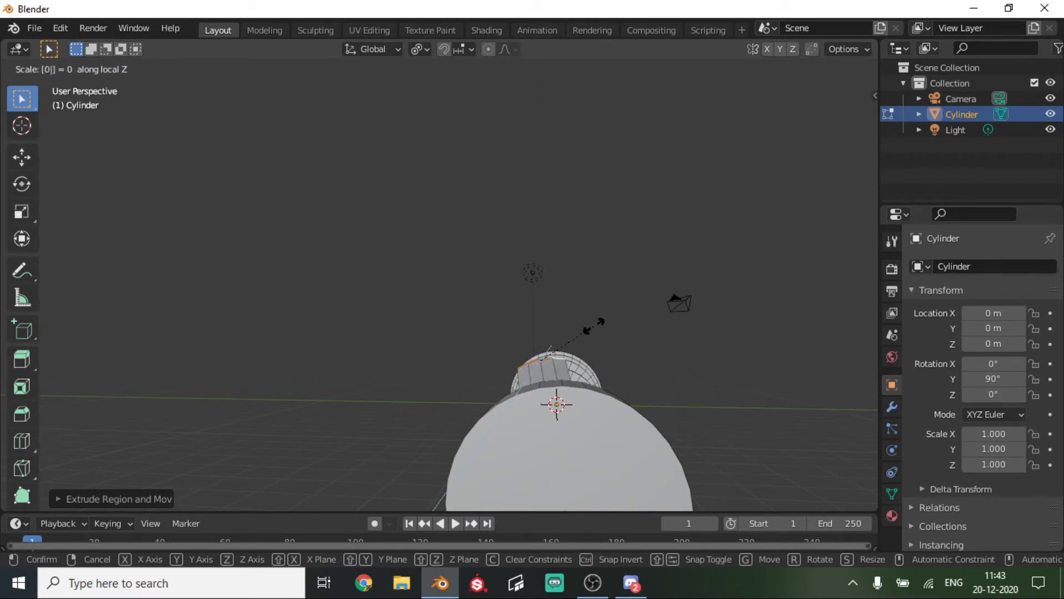
pyautogui.press('Return')
# Rotate the whole object around the global X axis to level the raised block, giving rotation values 90°, 80°, 90°
pyautogui.moveTo(594, 326)
pyautogui.mouseDown(button='middle')
pyautogui.moveTo(608, 316)
pyautogui.moveTo(625, 385)
pyautogui.moveTo(667, 375)
pyautogui.moveTo(599, 332)
pyautogui.mouseUp(button='middle')
pyautogui.press('Tab')
pyautogui.press('r')
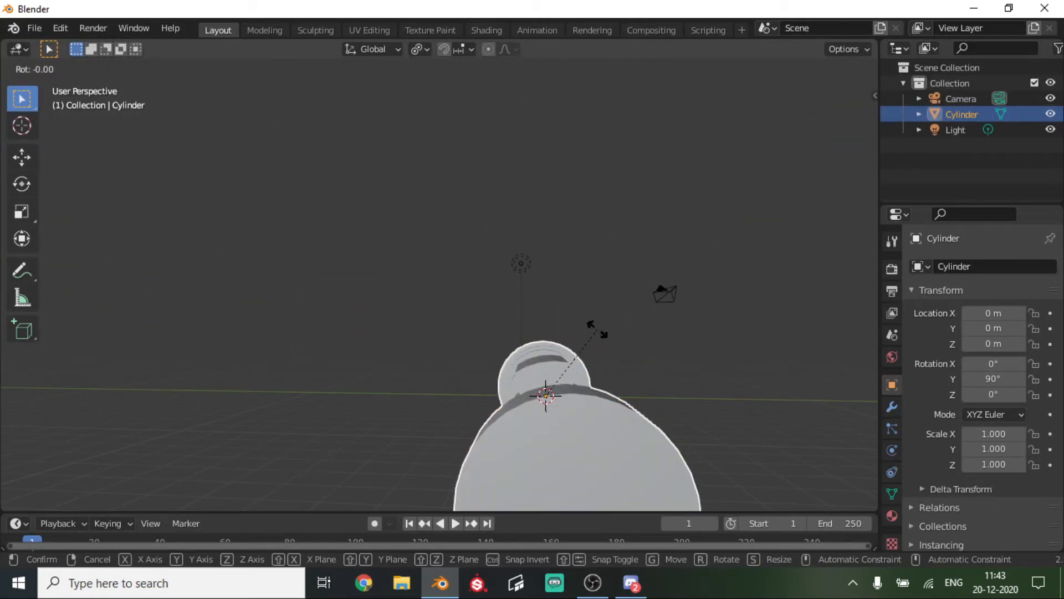
pyautogui.press('x')
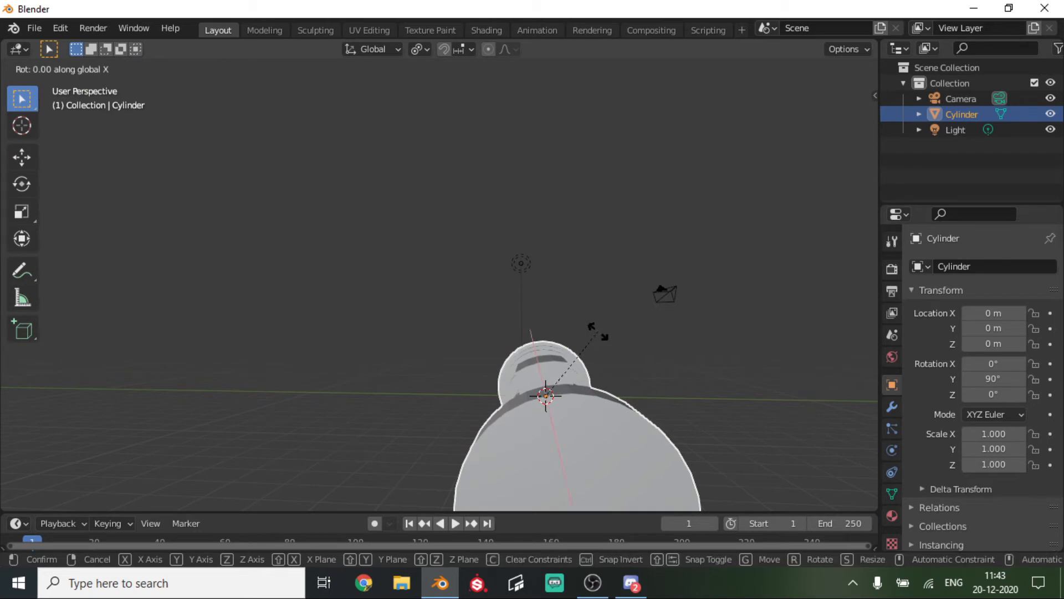
pyautogui.click(617, 332)
pyautogui.moveTo(617, 331)
pyautogui.mouseDown(button='middle')
pyautogui.moveTo(600, 318)
pyautogui.moveTo(604, 334)
pyautogui.mouseUp(button='middle')
# Flatten the raised block's top faces by scaling them to 0 along the global Z axis
pyautogui.press('Tab')
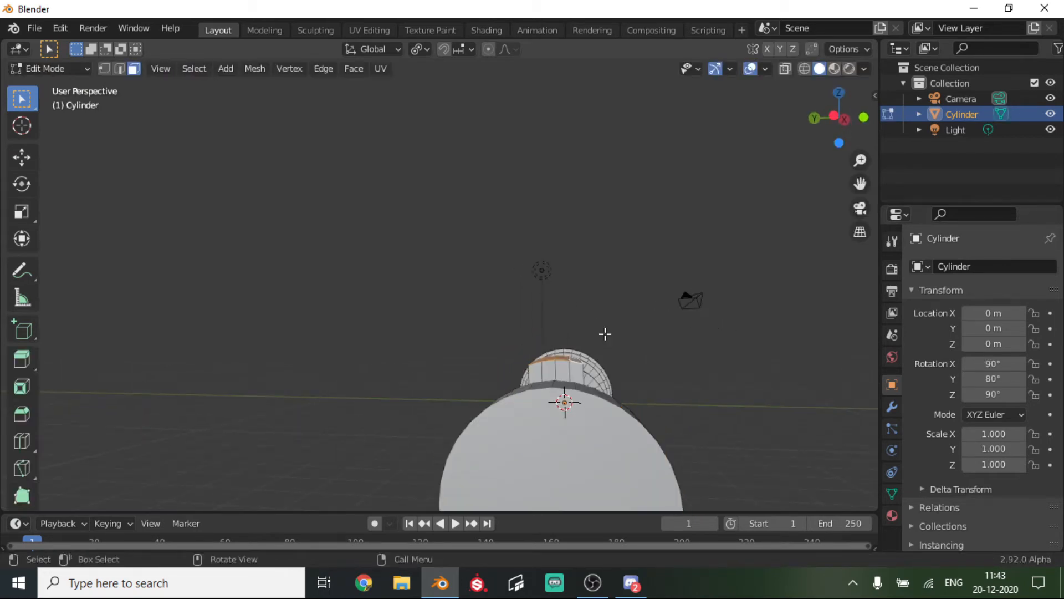
pyautogui.press('s')
pyautogui.press('z')
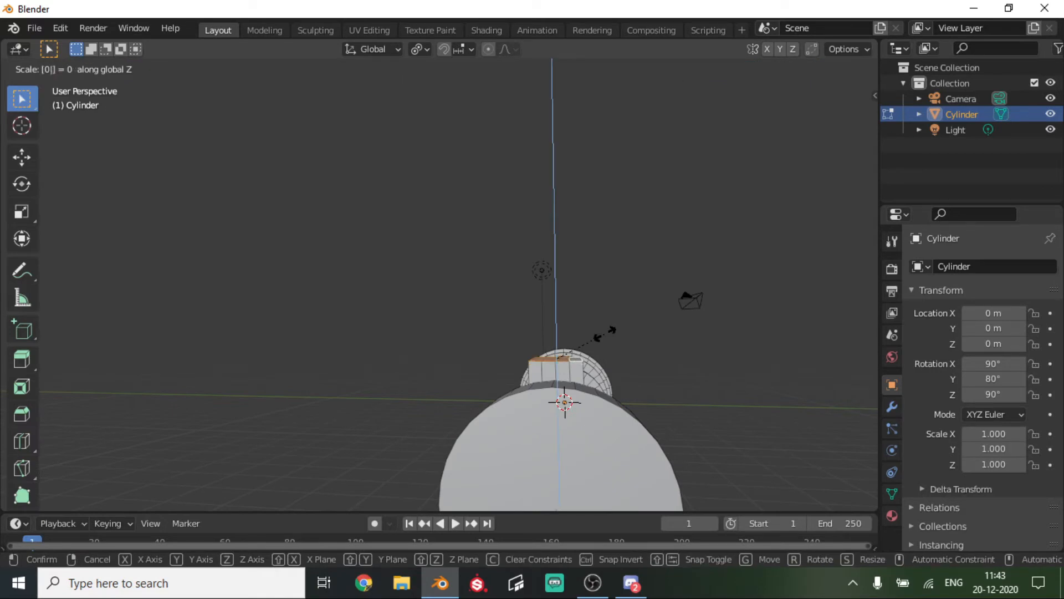
pyautogui.press('Return')
pyautogui.press('Tab')
# Add two loop cuts on the raised block, one close to its grip-side end and one along a long edge
pyautogui.moveTo(604, 334); pyautogui.dragTo(647, 435, button='middle')
pyautogui.scroll(4, 560, 396)
pyautogui.press('Tab')
pyautogui.hotkey('ctrl', 'r')
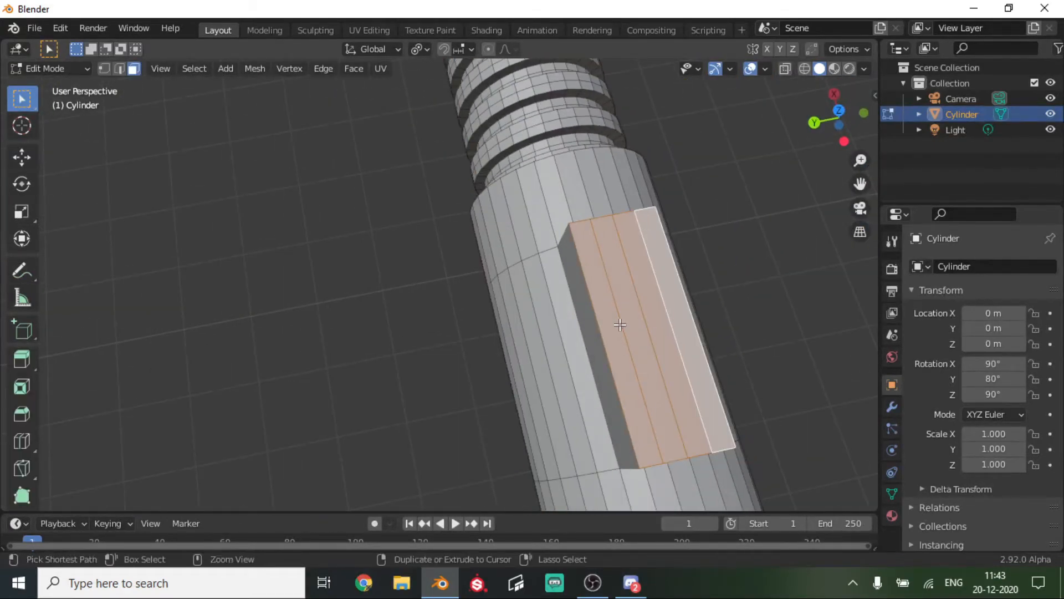
pyautogui.click(619, 325)
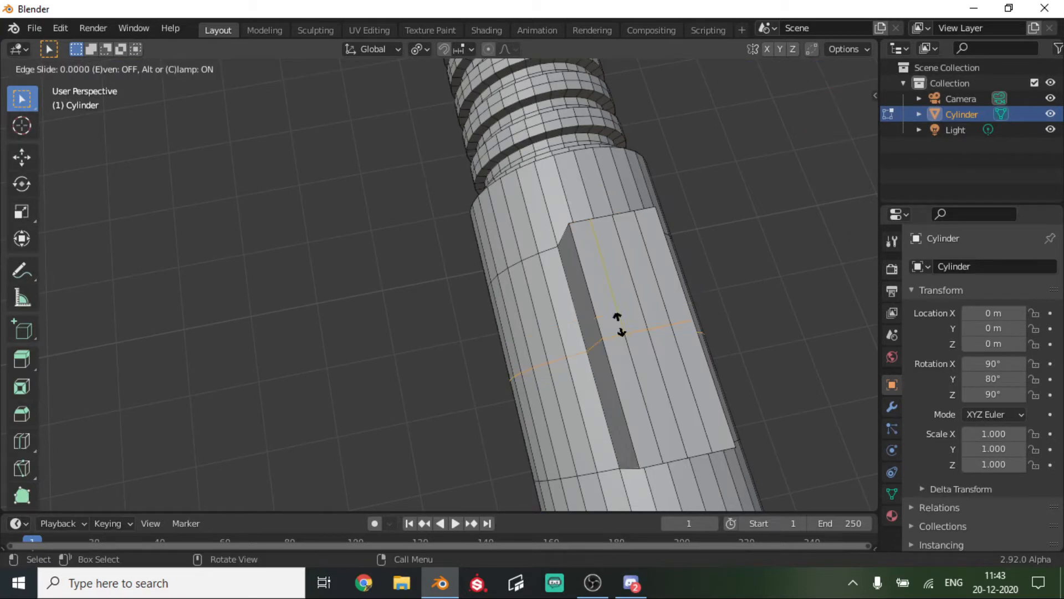
pyautogui.click(579, 217)
pyautogui.hotkey('ctrl', 'r')
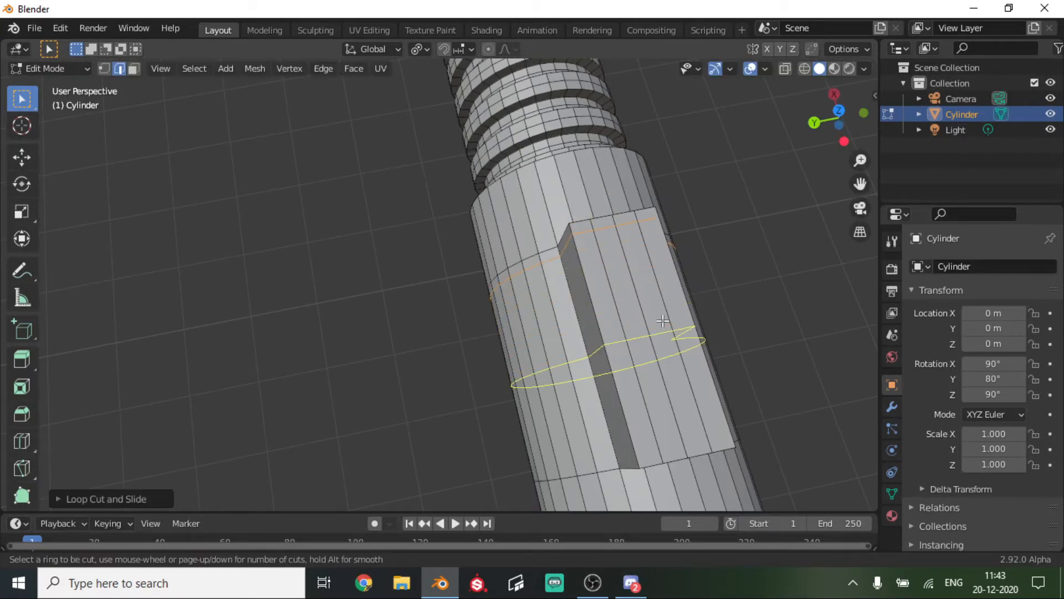
pyautogui.click(575, 222)
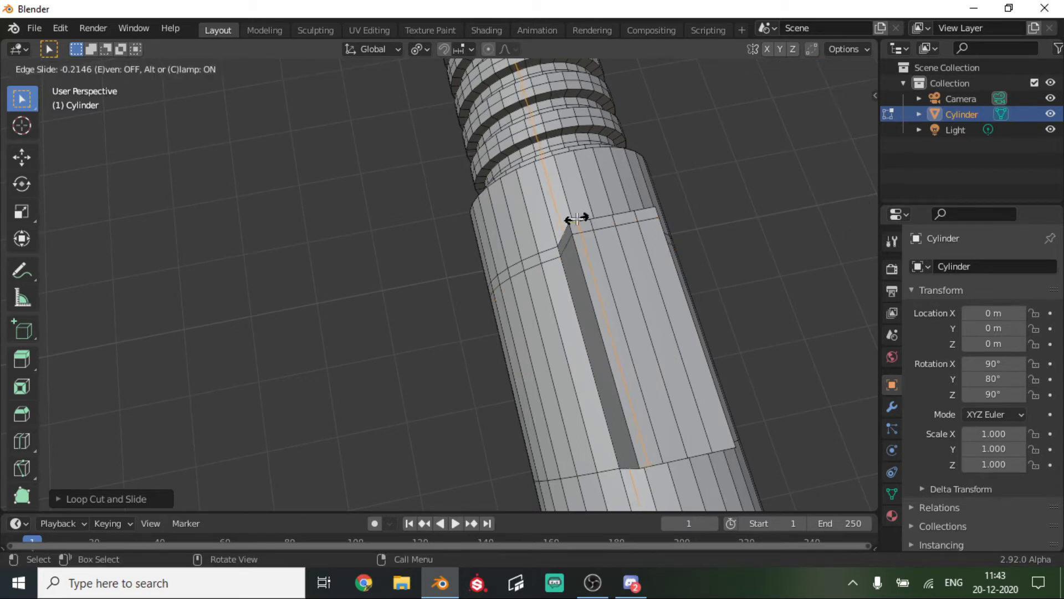
pyautogui.click(577, 217)
# Add loop cuts close to the raised block's cap-side end and along its opposite long edge
pyautogui.hotkey('ctrl', 'r')
pyautogui.click(631, 275)
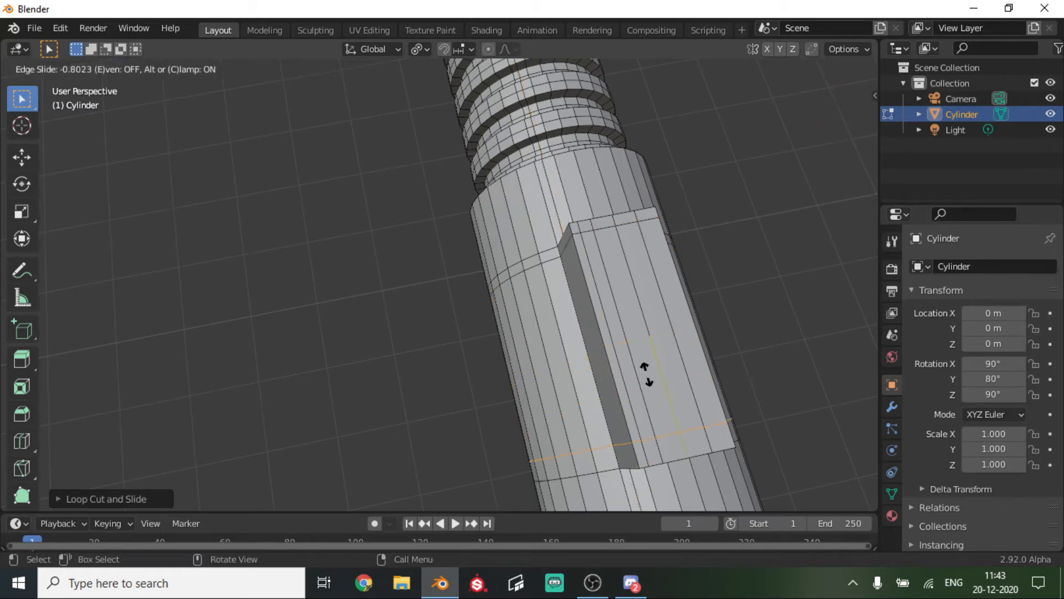
pyautogui.hotkey('ctrl', 'r')
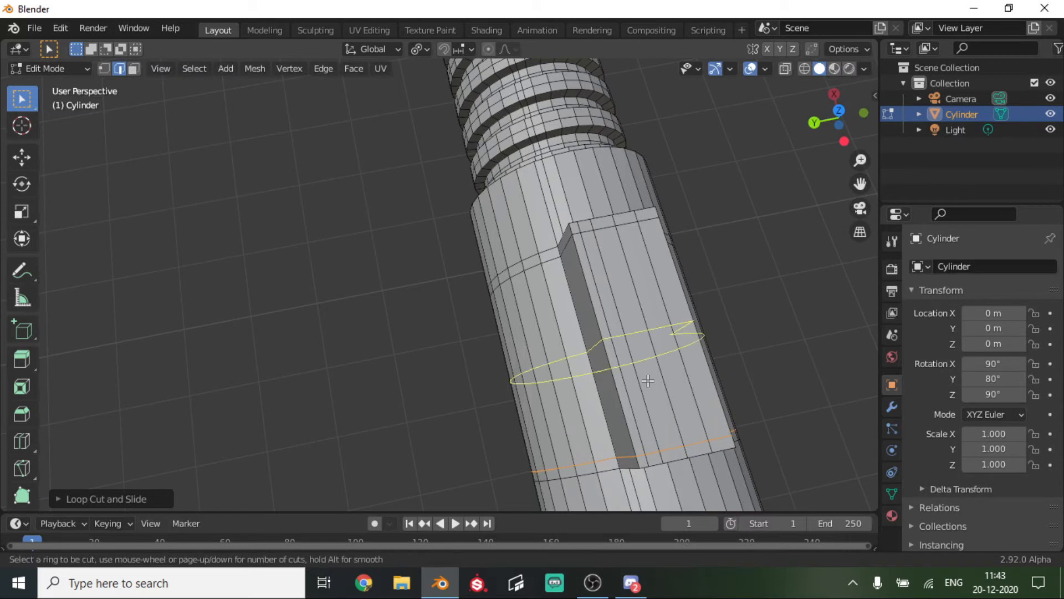
pyautogui.click(647, 216)
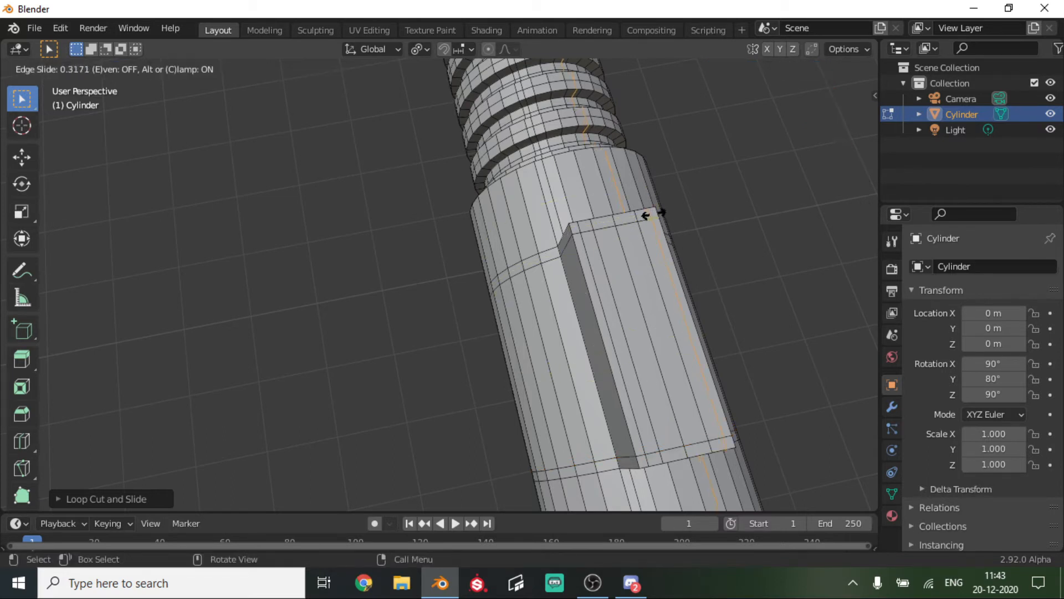
pyautogui.click(651, 215)
# Switch to face selection and select the narrow border of faces all around the raised block's top
pyautogui.click(299, 140)
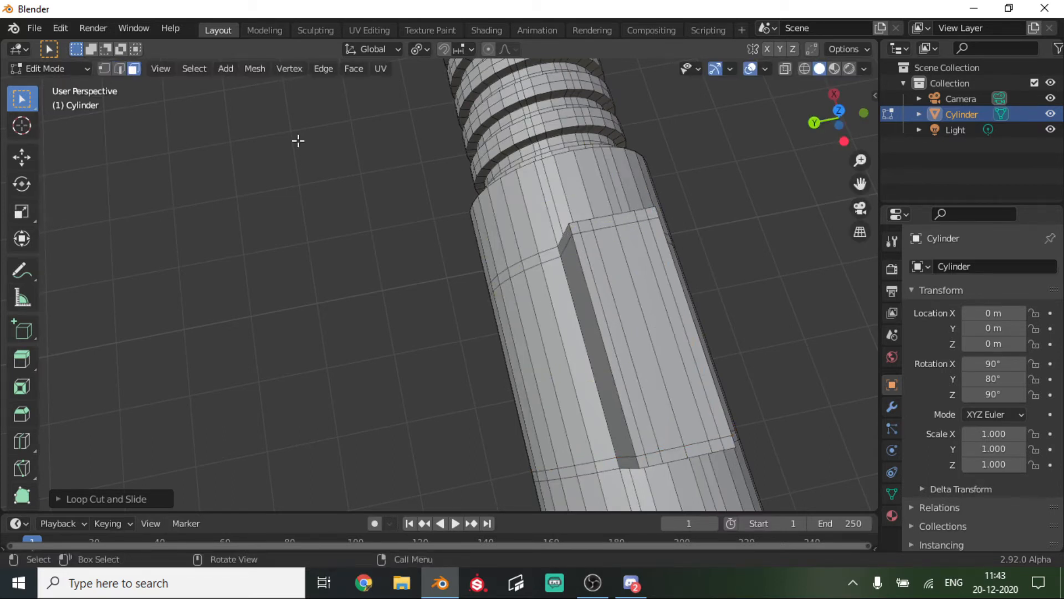
pyautogui.click(574, 229)
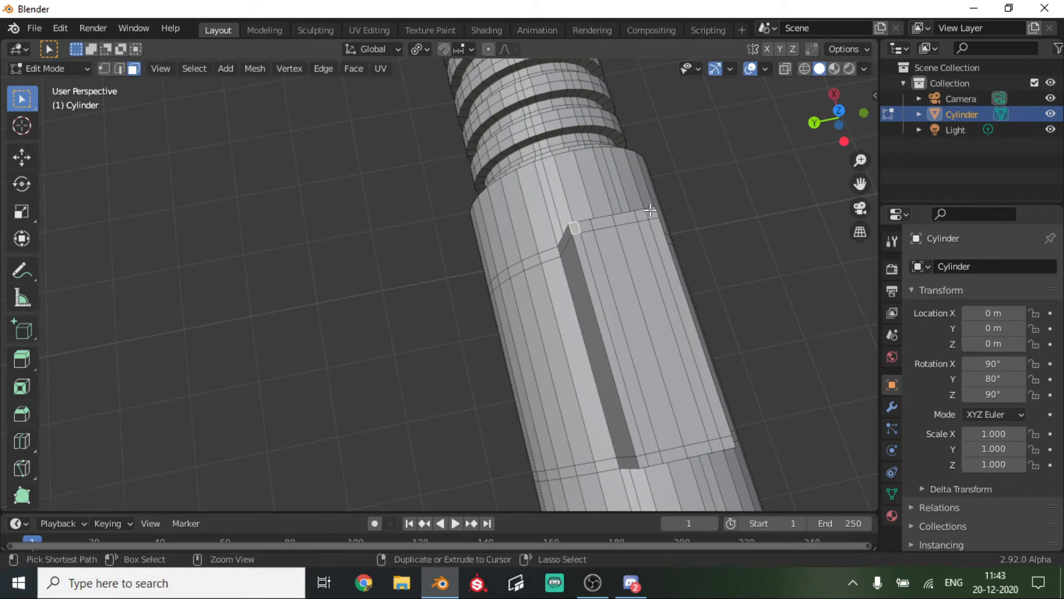
pyautogui.keyDown('ctrl'); pyautogui.click(651, 210); pyautogui.keyUp('ctrl')
pyautogui.keyDown('ctrl'); pyautogui.click(721, 444); pyautogui.keyUp('ctrl')
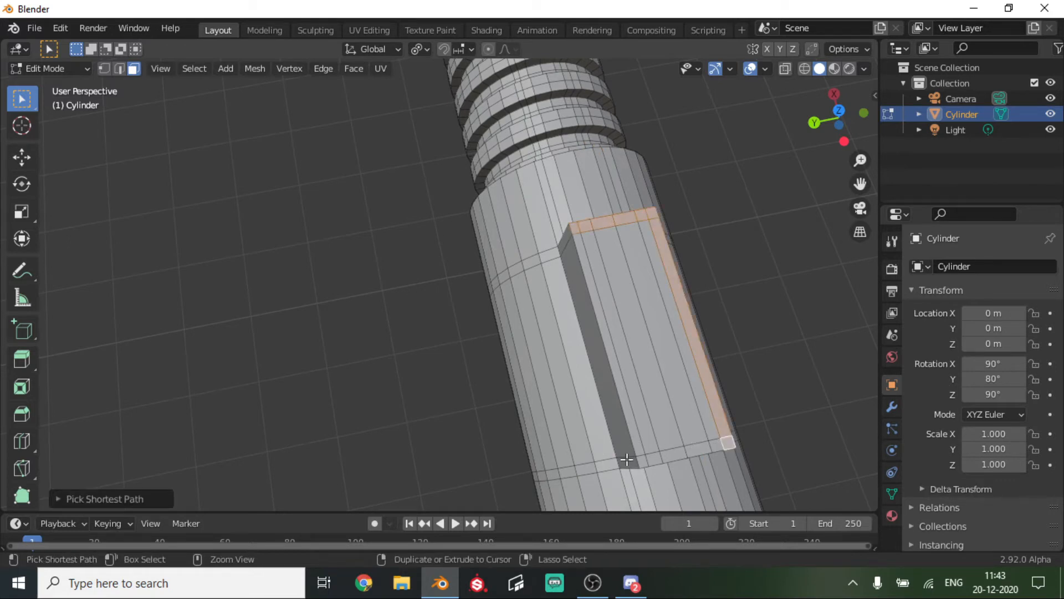
pyautogui.keyDown('ctrl'); pyautogui.click(628, 425); pyautogui.keyUp('ctrl')
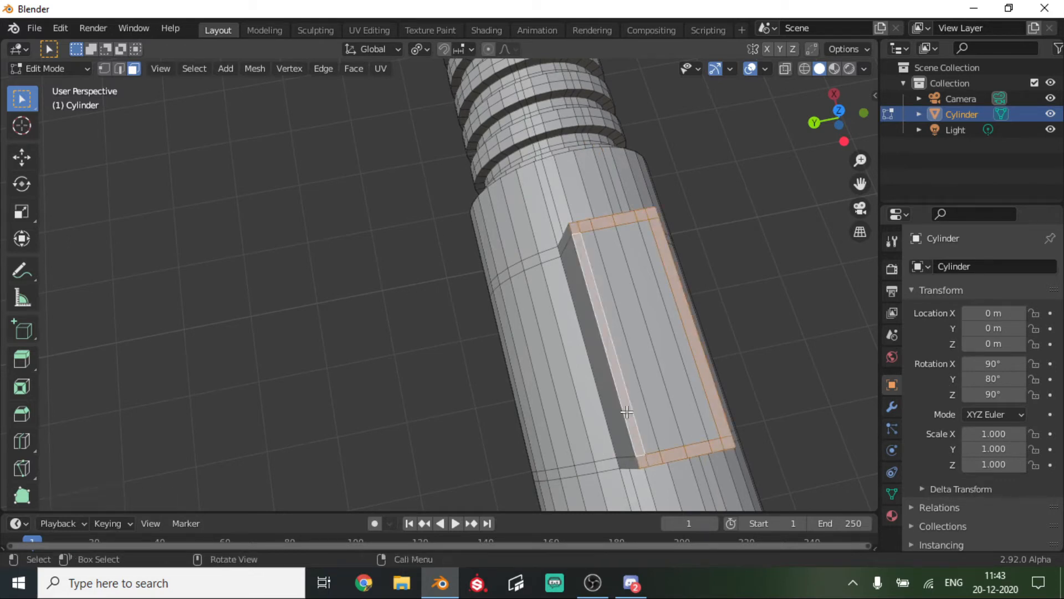
# Extrude the selected border upward about 0.08 m to form a rim, and clear the selection
pyautogui.moveTo(628, 426); pyautogui.dragTo(614, 316, button='middle')
pyautogui.press('e')
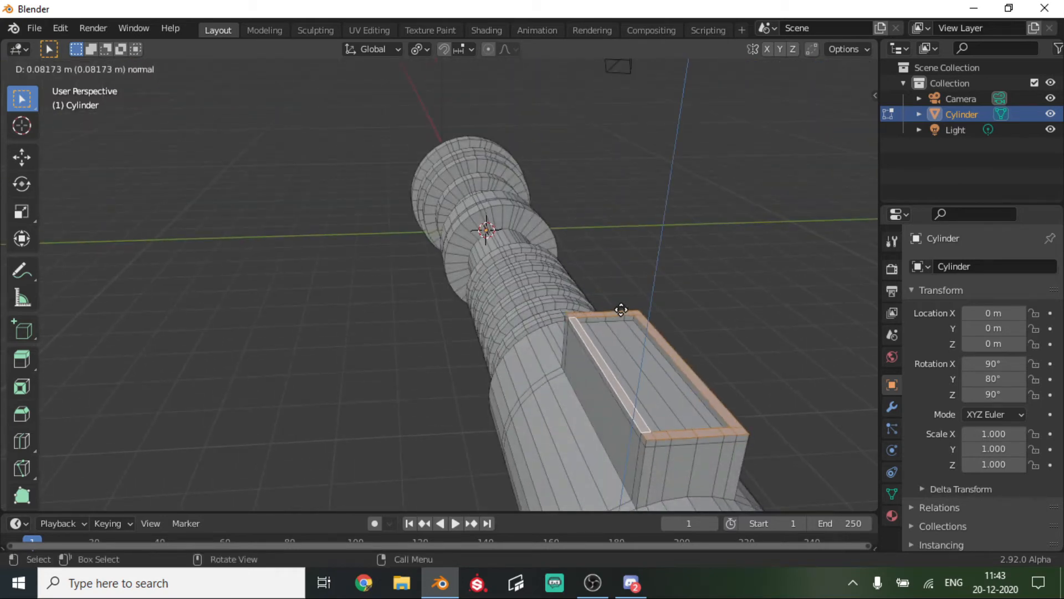
pyautogui.click(621, 309)
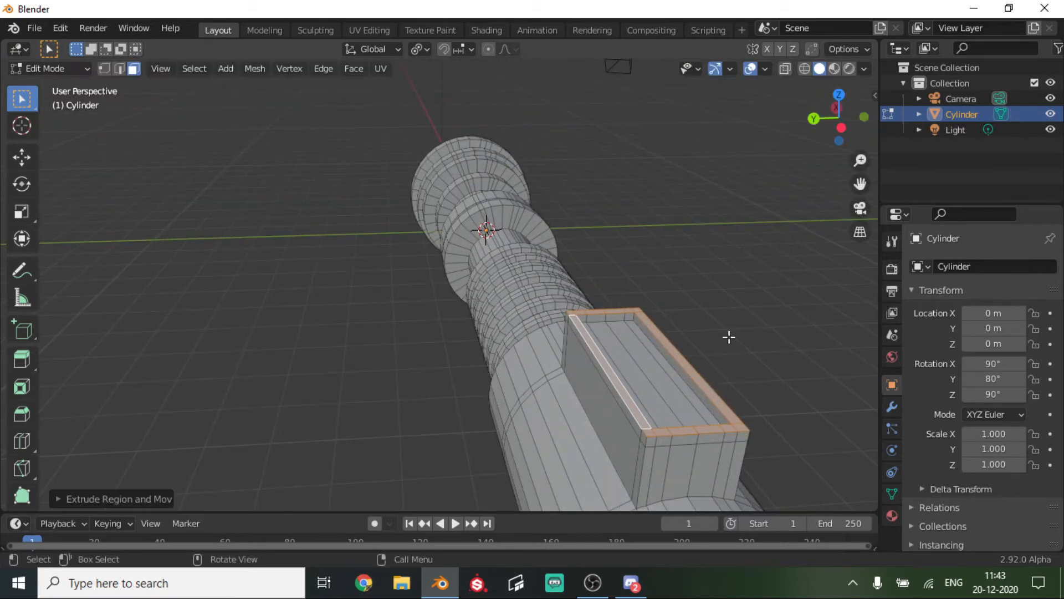
pyautogui.hotkey('alt', 'a')
# Add a cube to the mesh and move it along the X axis to the raised block on the handle
pyautogui.moveTo(729, 336); pyautogui.dragTo(616, 235, button='middle')
pyautogui.scroll(-3, 613, 333)
pyautogui.hotkey('shift', 'a')
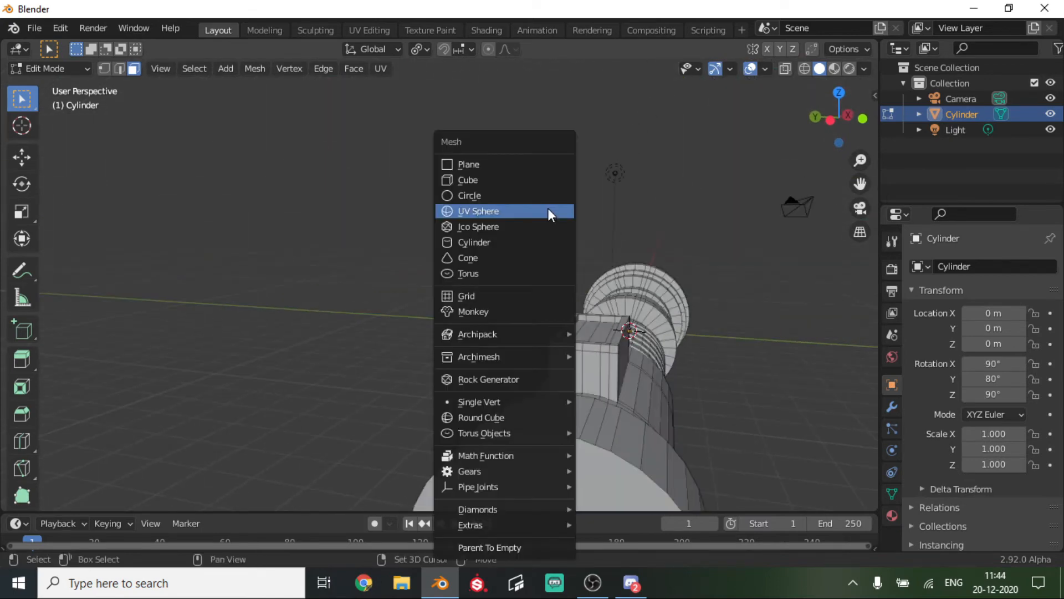
pyautogui.click(516, 182)
pyautogui.moveTo(723, 317); pyautogui.dragTo(578, 337, button='middle')
pyautogui.scroll(-3, 601, 335)
pyautogui.press('g')
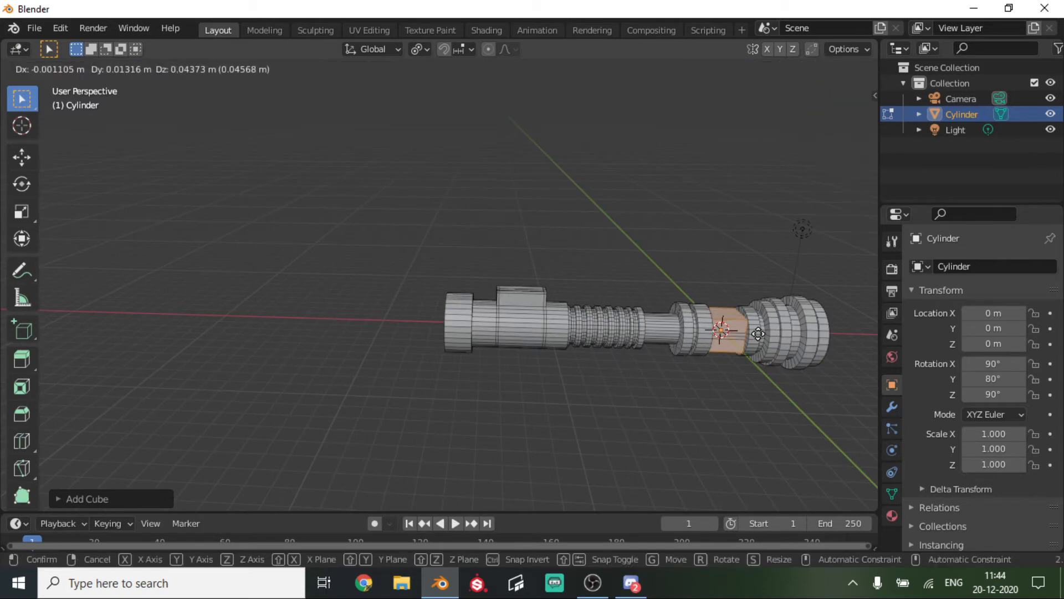
pyautogui.press('x')
pyautogui.click(551, 308)
# Scale the new cube down and raise it along the Z axis to just above the block
pyautogui.press('s')
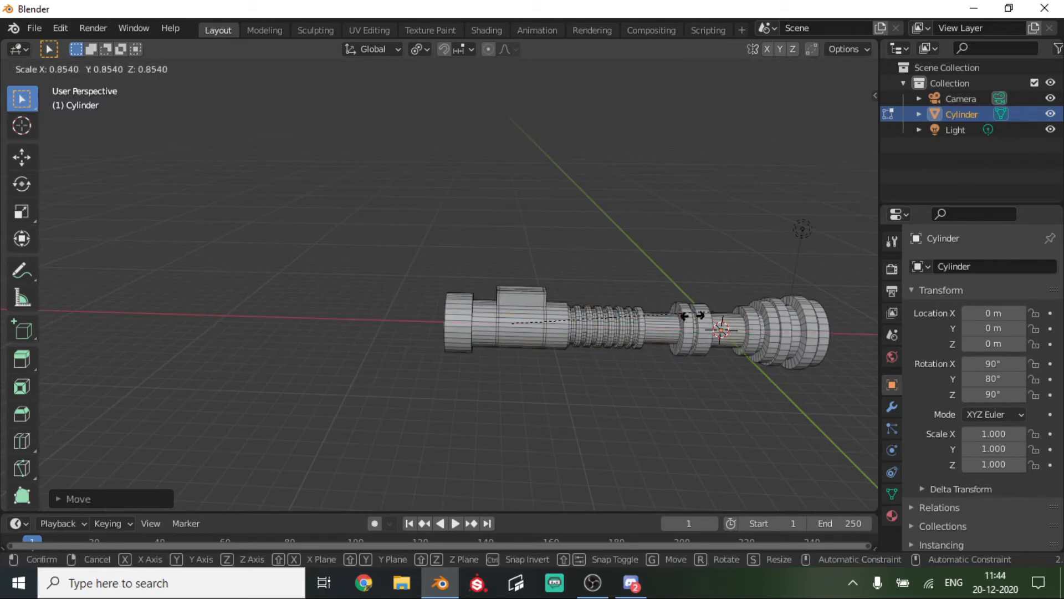
pyautogui.click(662, 315)
pyautogui.press('g')
pyautogui.press('z')
pyautogui.click(646, 240)
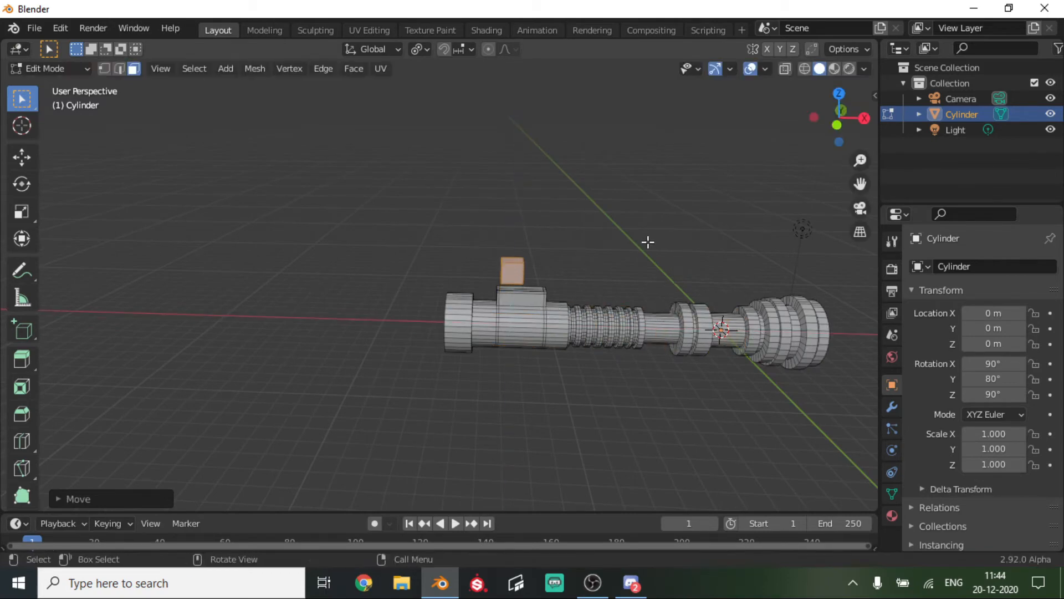
# Stretch the small cube along the Y axis into a bar lying across the handle
pyautogui.moveTo(646, 241); pyautogui.dragTo(778, 286, button='middle')
pyautogui.press('s')
pyautogui.press('y')
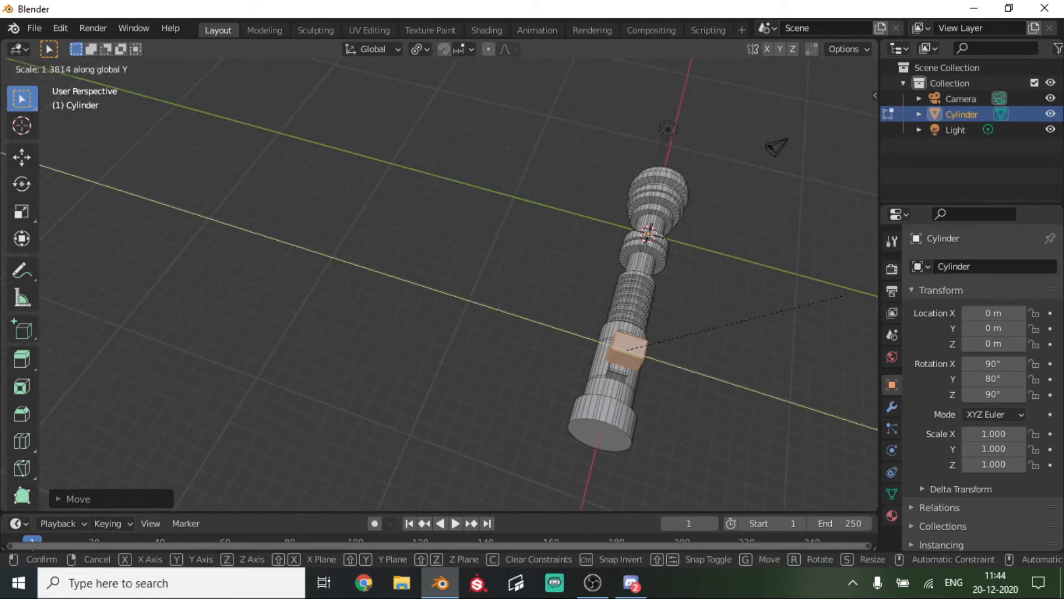
pyautogui.click(294, 309)
# Scale the bar down uniformly and flatten it along the Z axis
pyautogui.press('s')
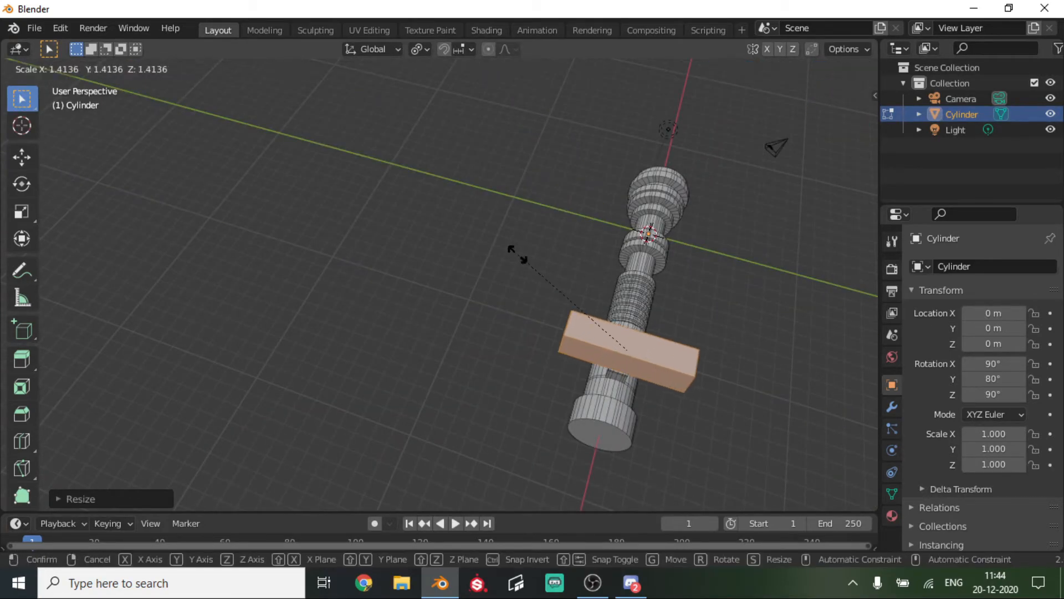
pyautogui.press('z')
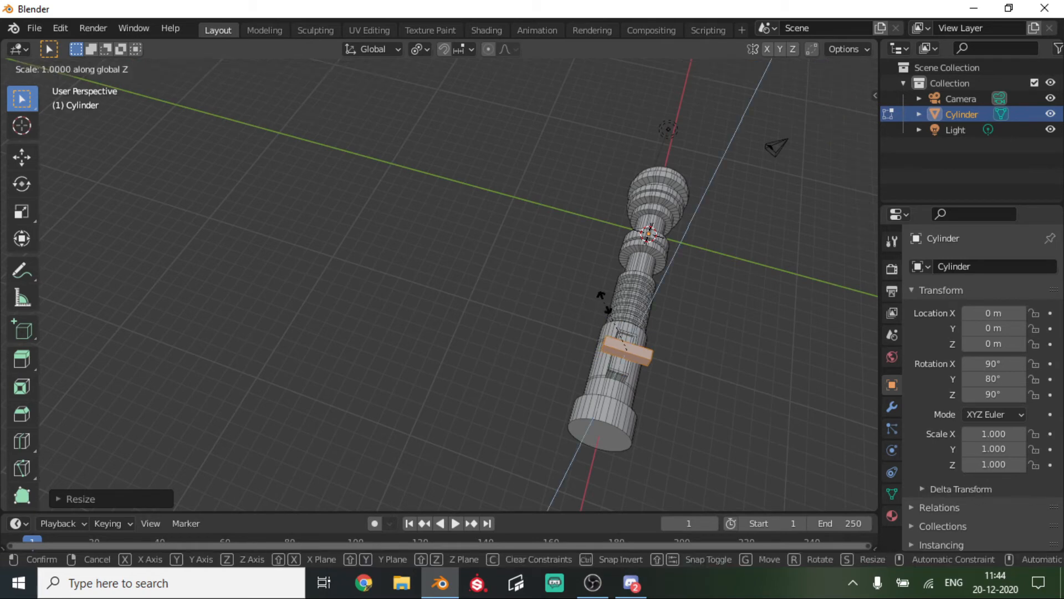
pyautogui.click(629, 344)
# Scale the bar above the raised block along the X axis to about half its width
pyautogui.scroll(3, 606, 290)
pyautogui.moveTo(606, 290); pyautogui.dragTo(540, 327, button='middle')
pyautogui.scroll(3, 623, 325)
pyautogui.scroll(-3, 624, 326)
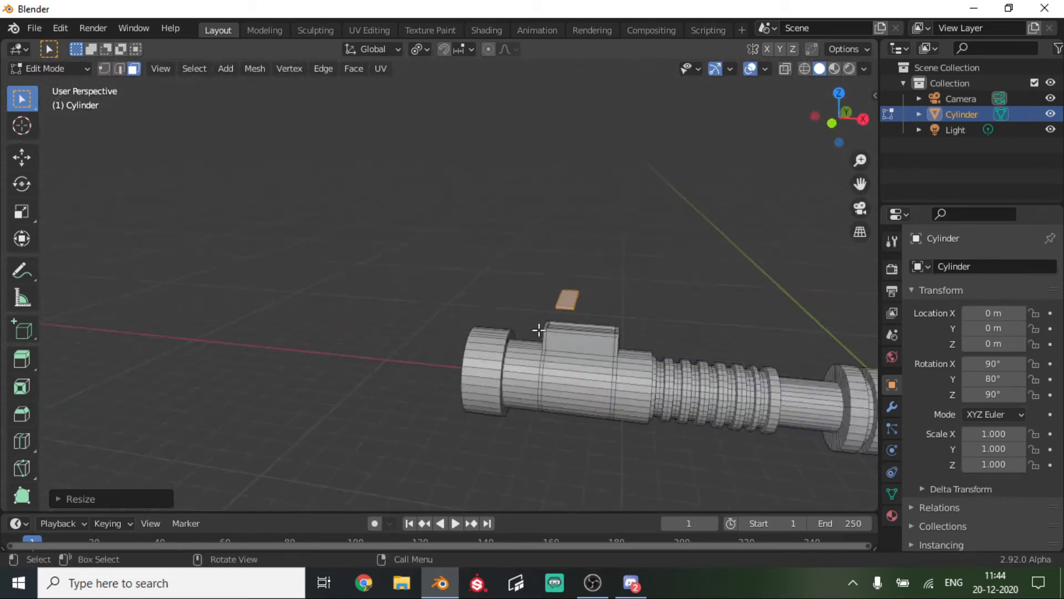
pyautogui.press('s')
pyautogui.press('x')
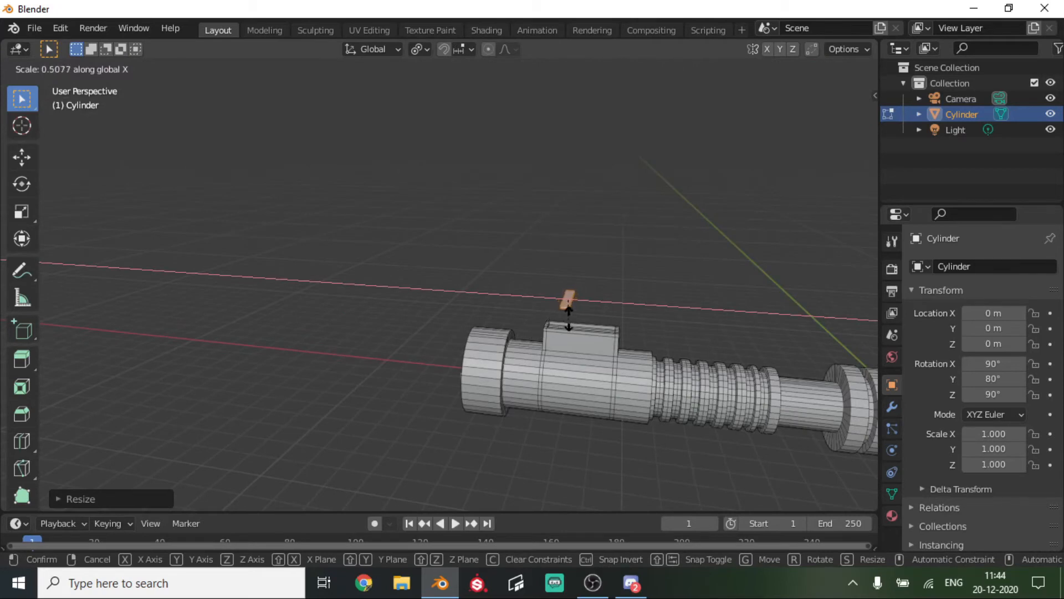
pyautogui.click(574, 305)
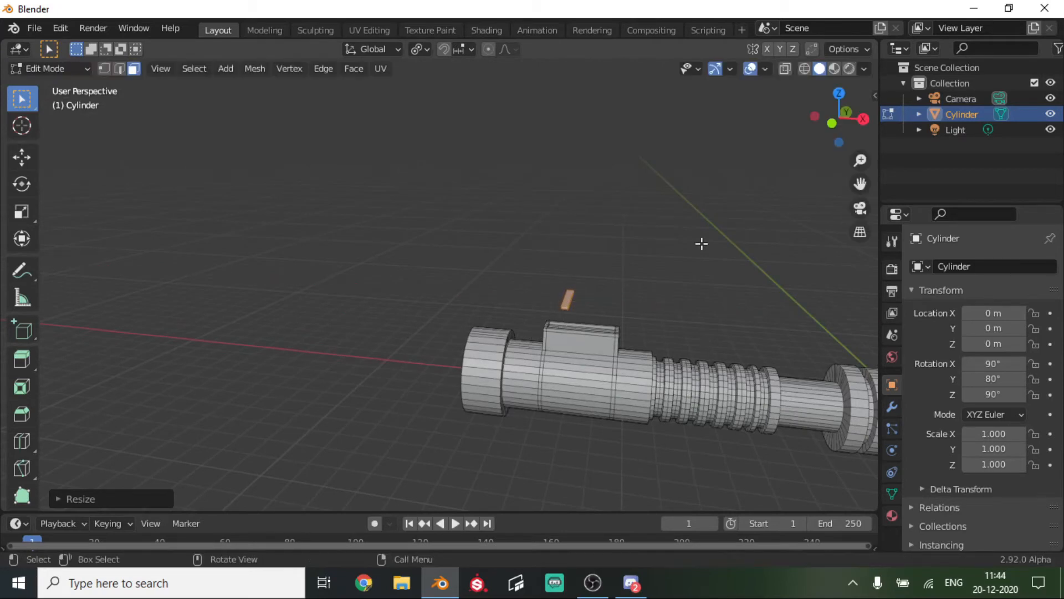
# Lower the bar about 1.2 m along Z into the block's top, and shift it about -0.46 m along X toward the handle's cap
pyautogui.click(832, 123)
pyautogui.press('g')
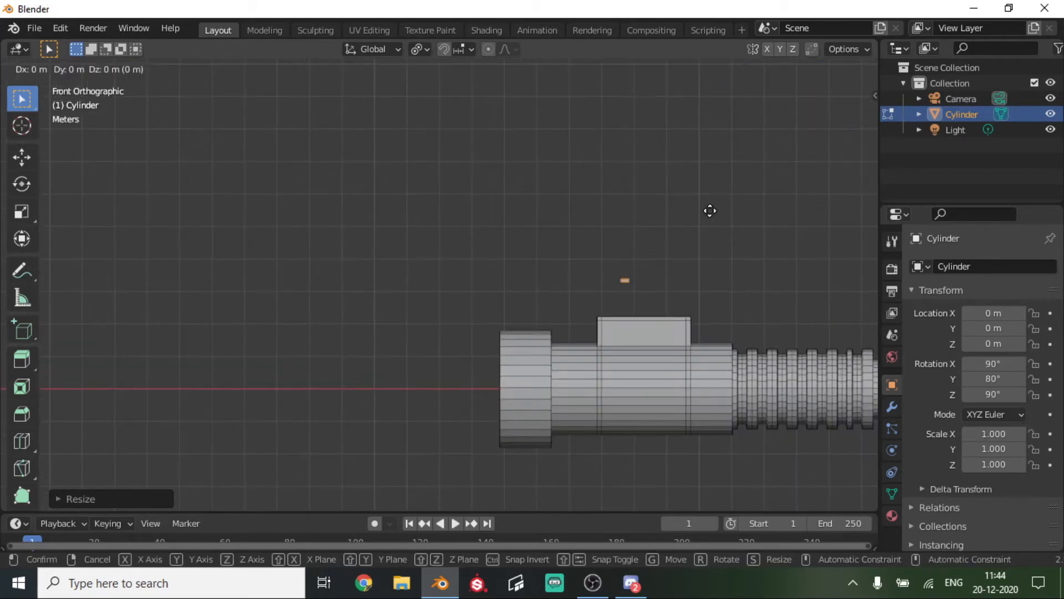
pyautogui.press('z')
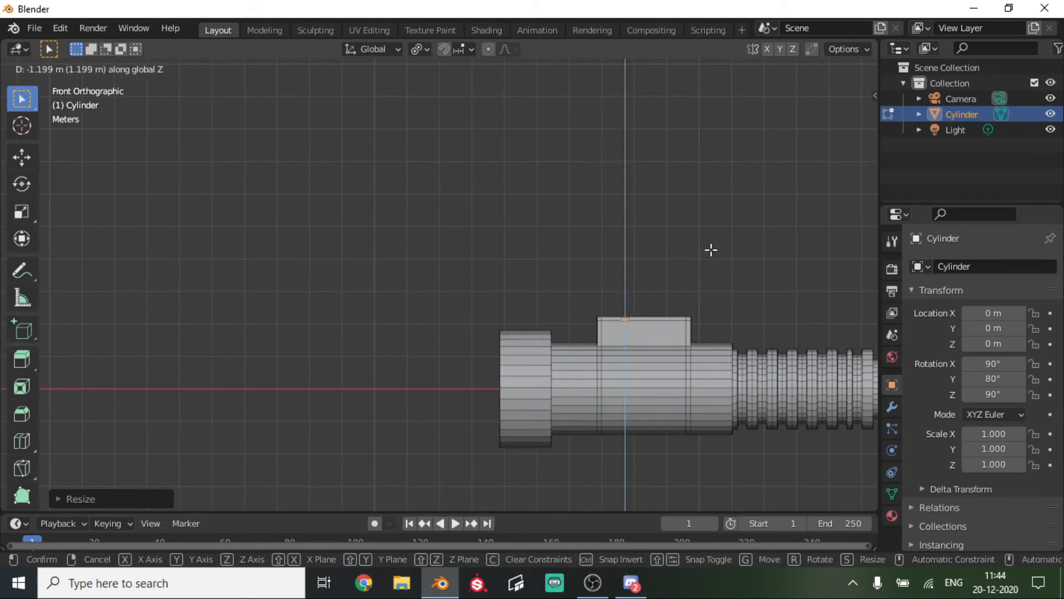
pyautogui.click(712, 250)
pyautogui.press('g')
pyautogui.press('x')
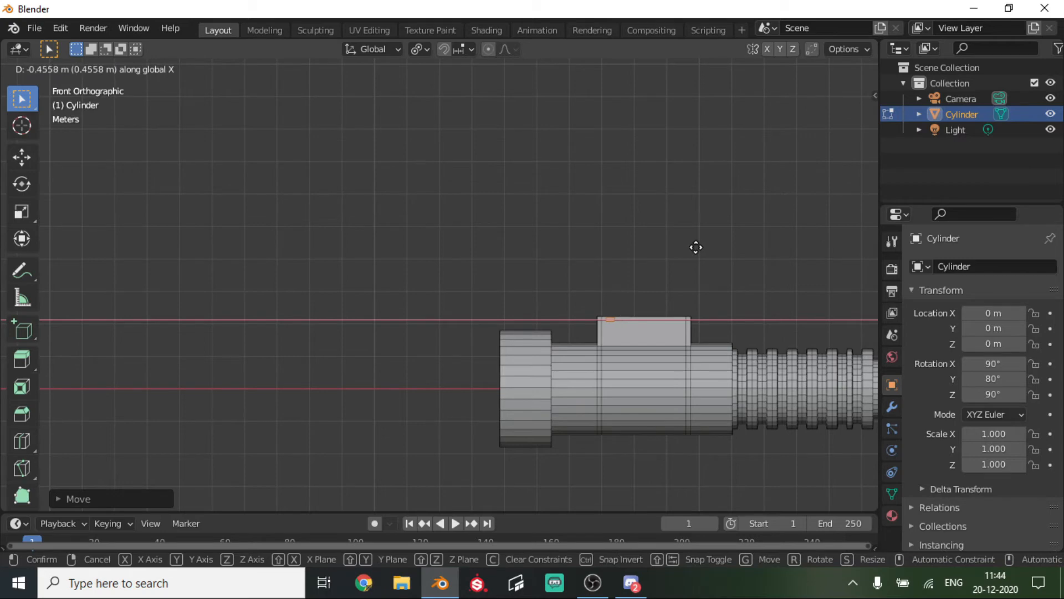
pyautogui.click(695, 247)
# Shorten the bar along the Y axis to about 0.43 of its length so it fits inside the block's rim
pyautogui.moveTo(695, 247); pyautogui.dragTo(842, 209, button='middle')
pyautogui.moveTo(859, 186); pyautogui.dragTo(594, 207)
pyautogui.scroll(3, 635, 306)
pyautogui.press('s')
pyautogui.press('y')
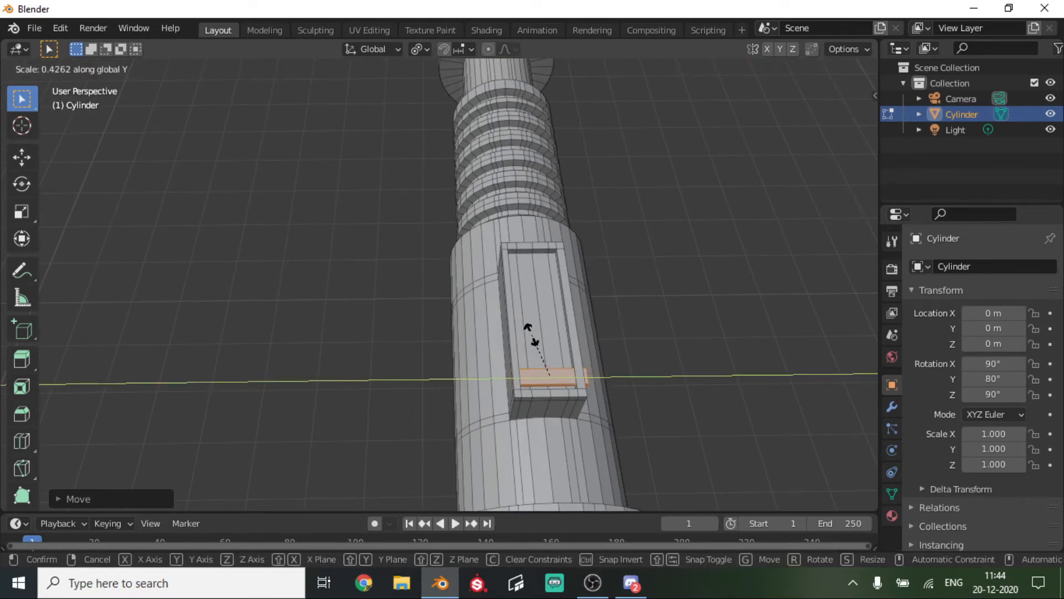
pyautogui.click(537, 337)
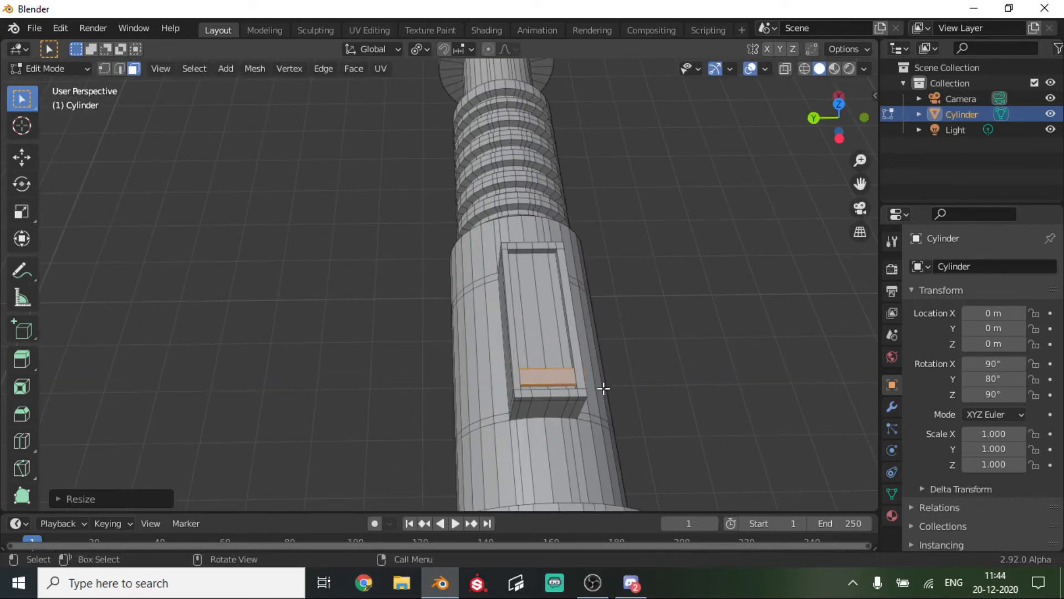
# Thin the bar along X to about half its width and move it about -0.1 m along X toward the recess's cap-side end
pyautogui.moveTo(603, 388); pyautogui.dragTo(599, 434, button='middle')
pyautogui.press('s')
pyautogui.press('x')
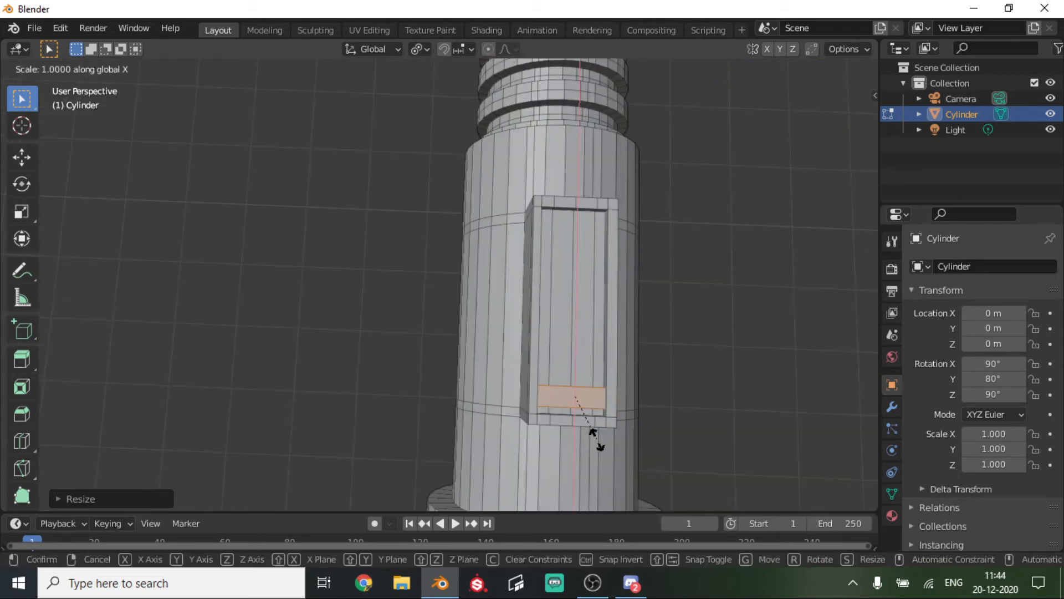
pyautogui.click(582, 410)
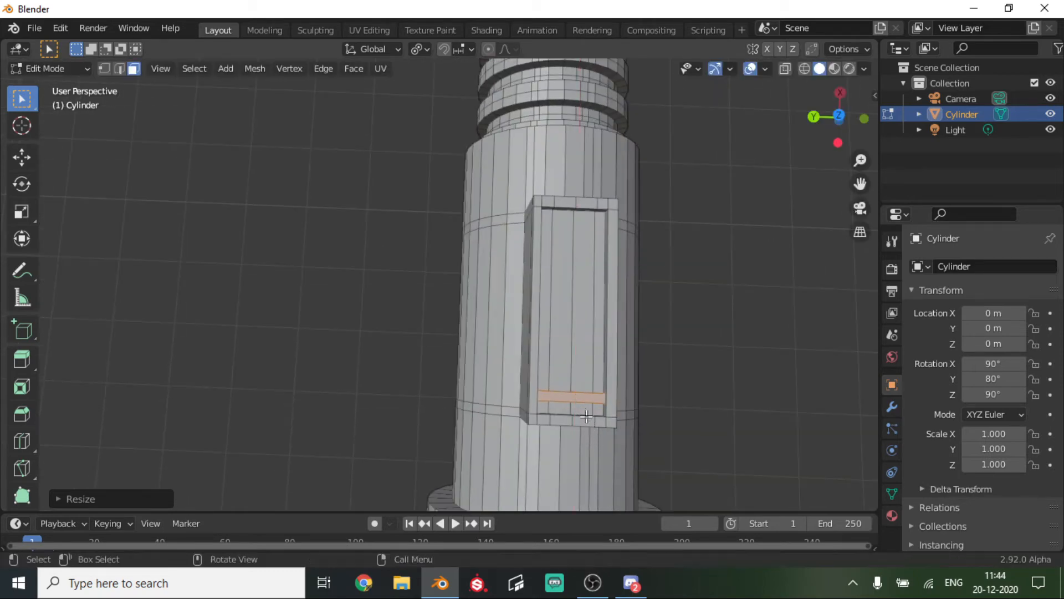
pyautogui.press('g')
pyautogui.press('x')
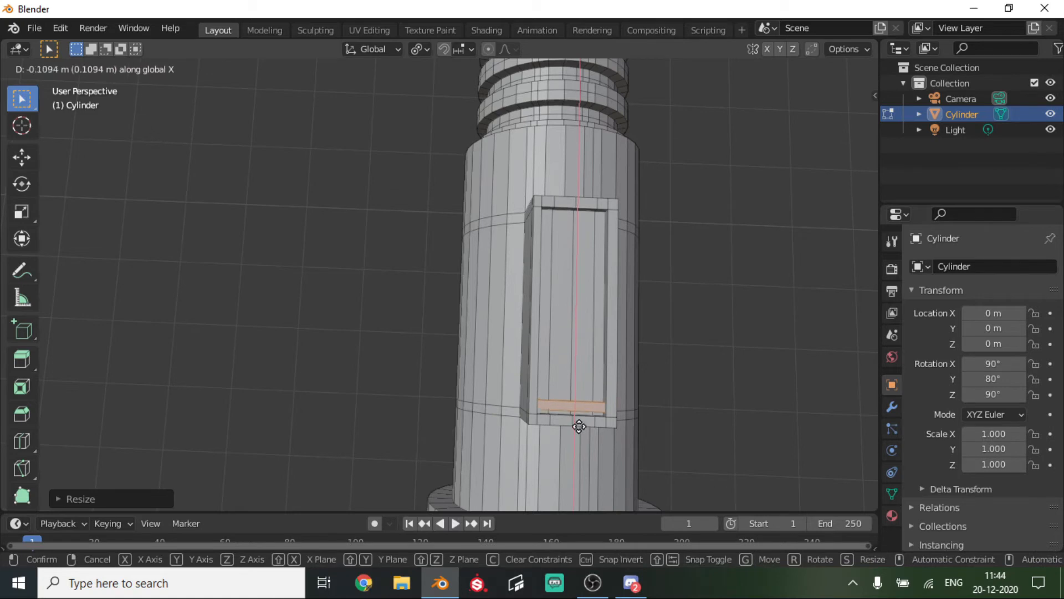
pyautogui.click(580, 423)
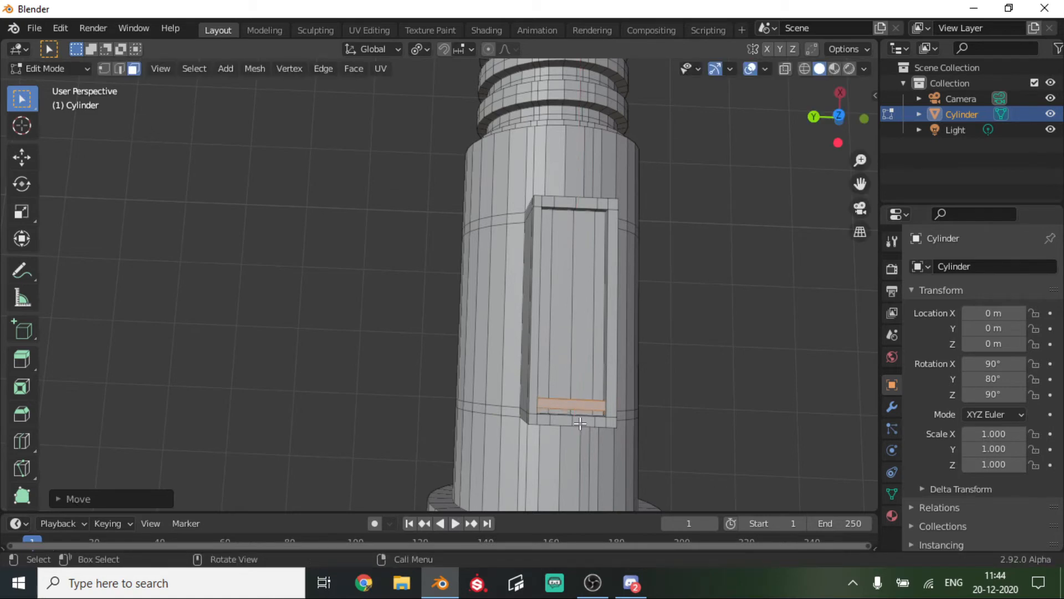
# Duplicate the bar along the X axis and repeat the duplication until slats fill the block's recess, finishing in Object Mode
pyautogui.press('g')
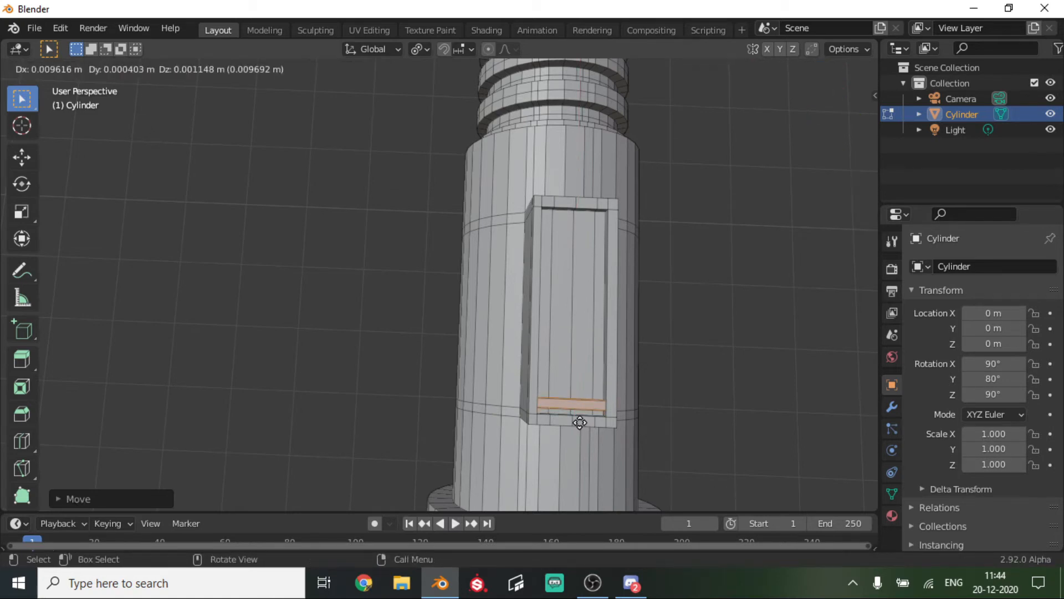
pyautogui.press('x')
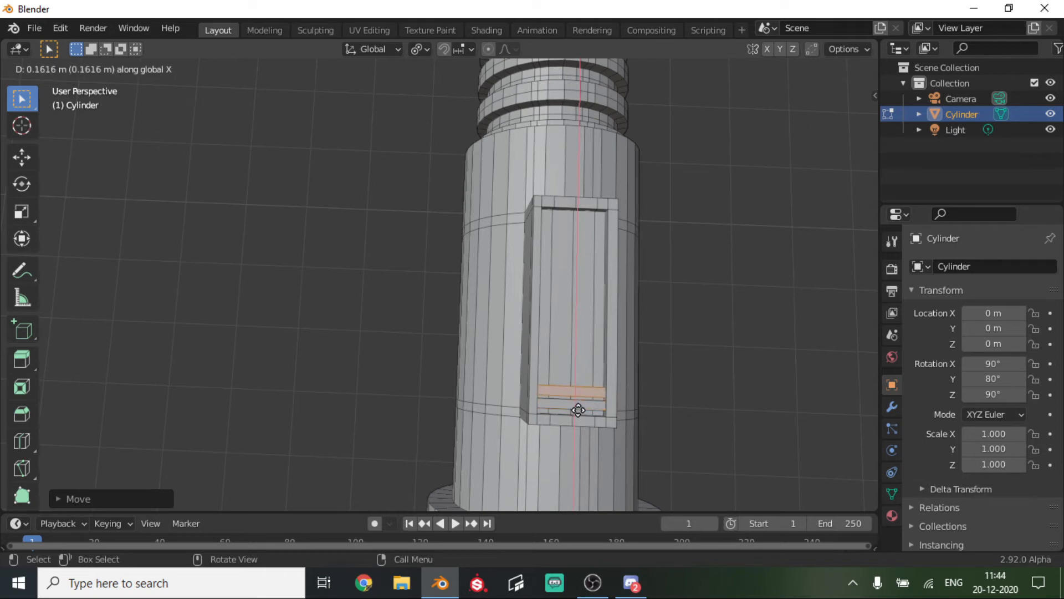
pyautogui.click(578, 407)
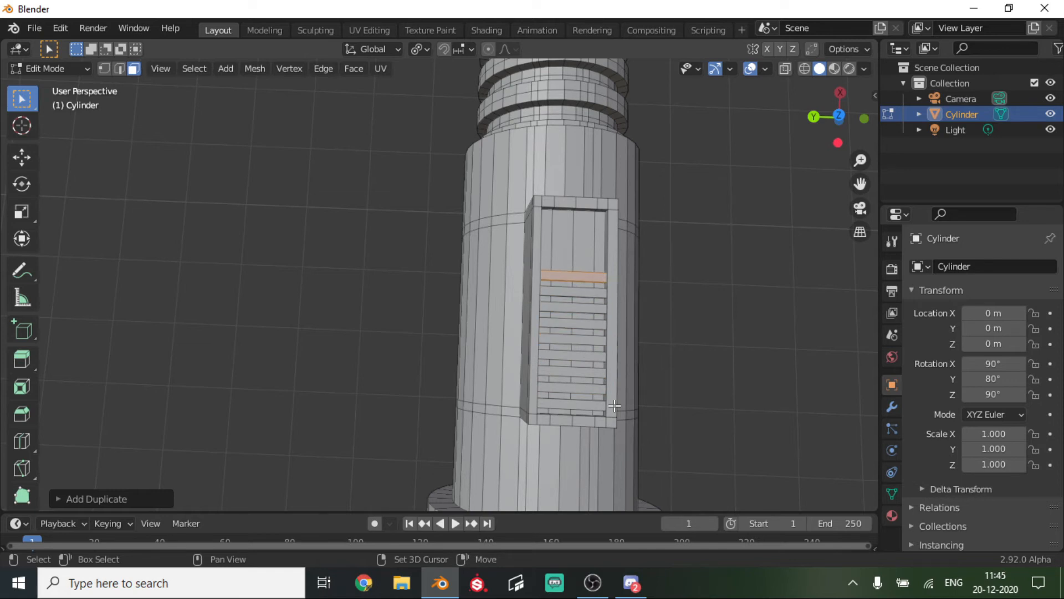
pyautogui.hotkey('shift', 'r')
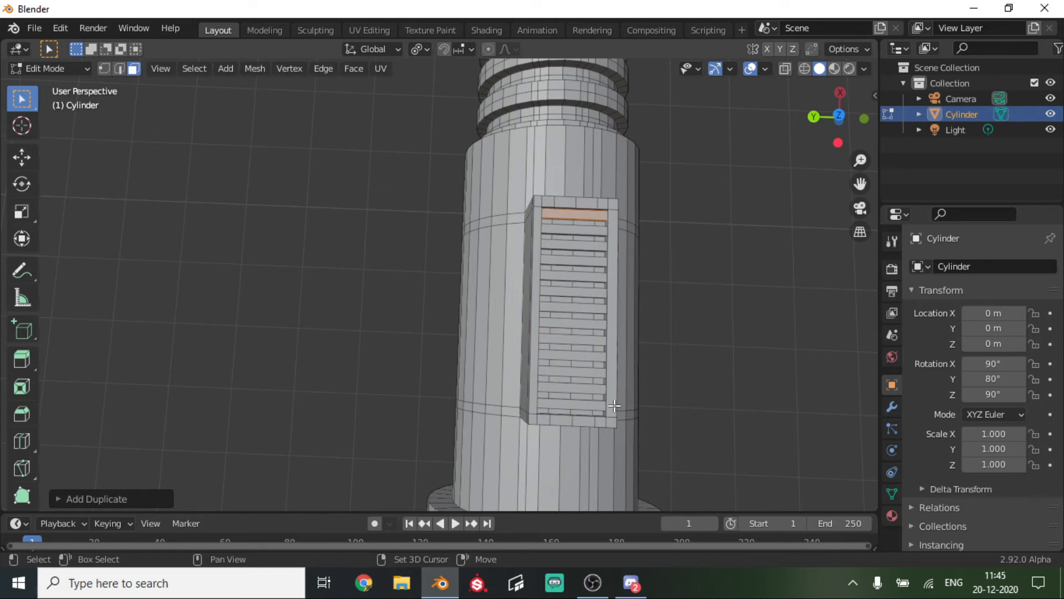
pyautogui.press('Tab')
pyautogui.scroll(-2, 615, 405)
pyautogui.moveTo(593, 395); pyautogui.dragTo(530, 86, button='middle')
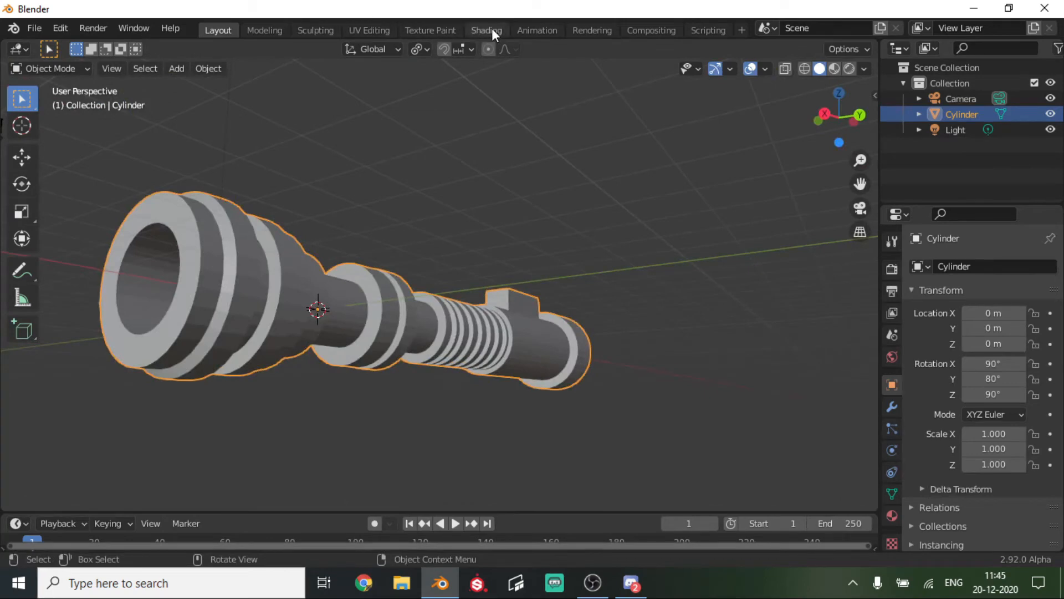
# Switch to the Shading workspace and darken the base color of Material.001 to dark grey
pyautogui.click(491, 29)
pyautogui.click(550, 344)
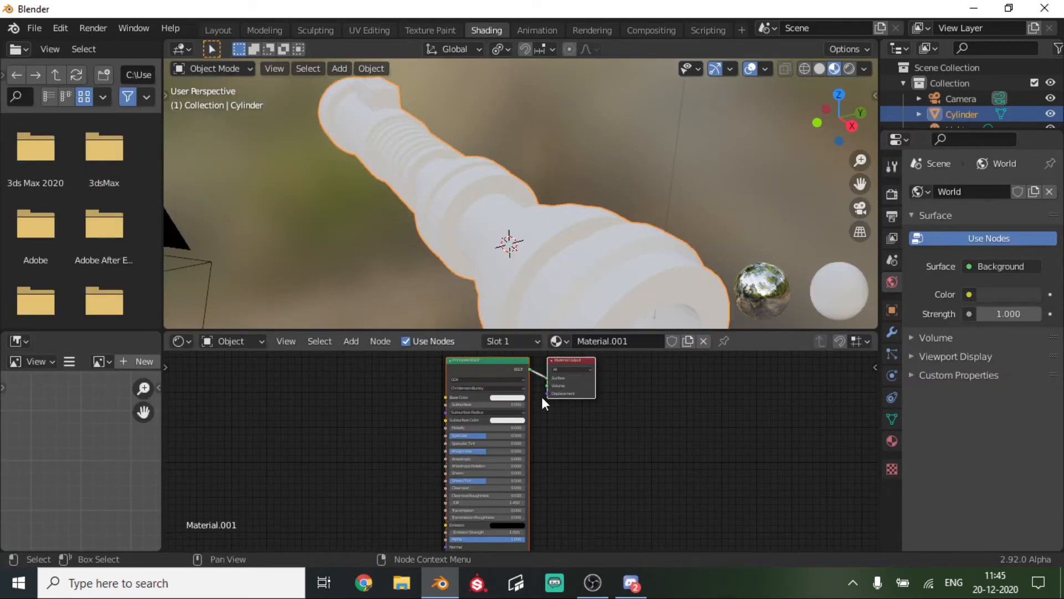
pyautogui.press('Home')
pyautogui.click(602, 431)
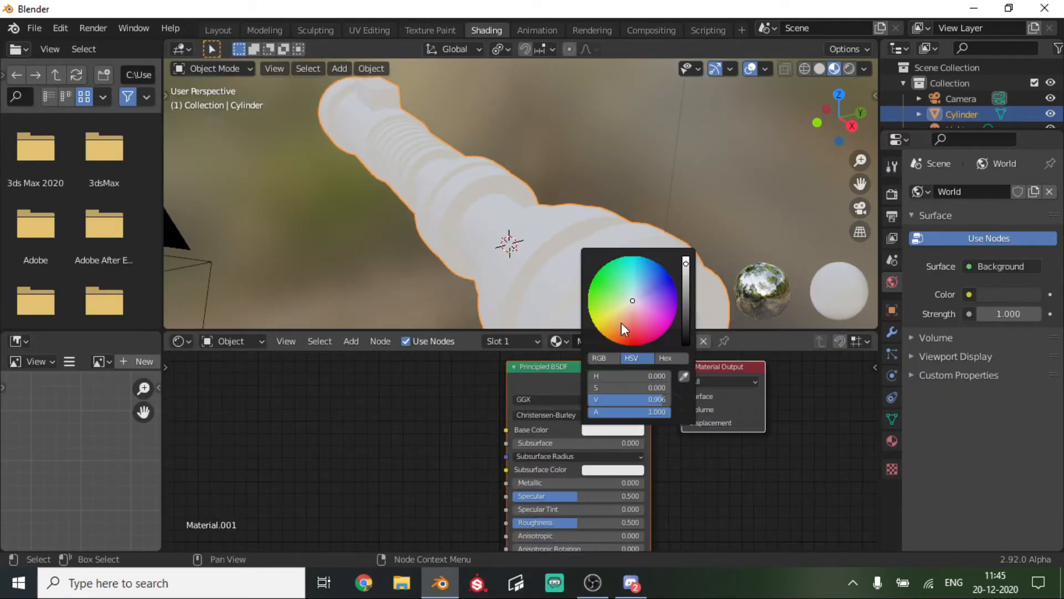
pyautogui.moveTo(686, 273); pyautogui.dragTo(685, 321)
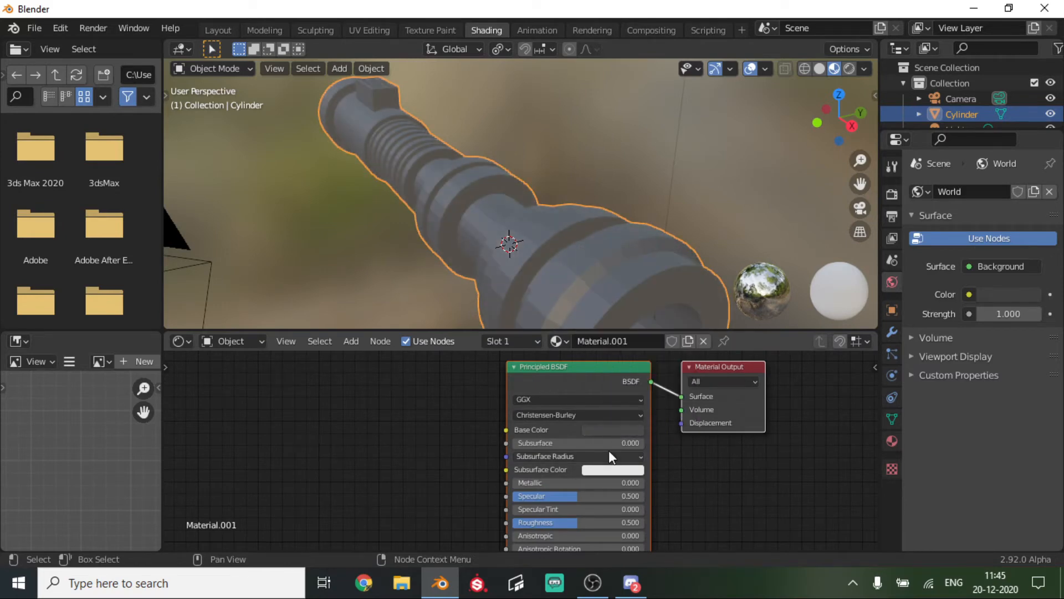
# Set Material.001 to Metallic 1.000 and Roughness 0.136
pyautogui.moveTo(558, 482); pyautogui.dragTo(643, 482)
pyautogui.scroll(2, 703, 501)
pyautogui.moveTo(703, 501); pyautogui.dragTo(703, 446, button='middle')
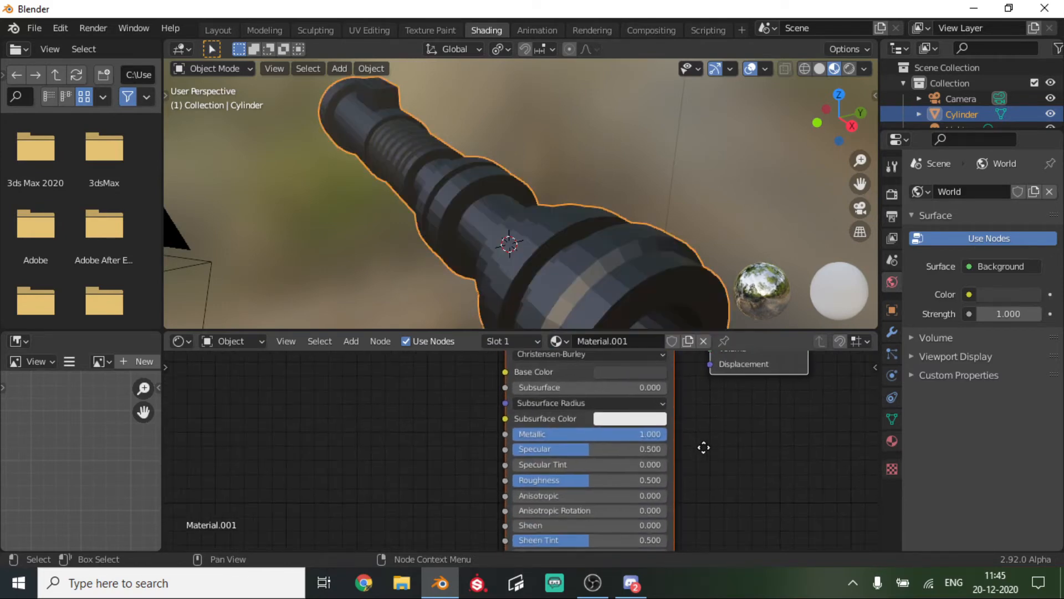
pyautogui.moveTo(632, 479); pyautogui.dragTo(579, 479)
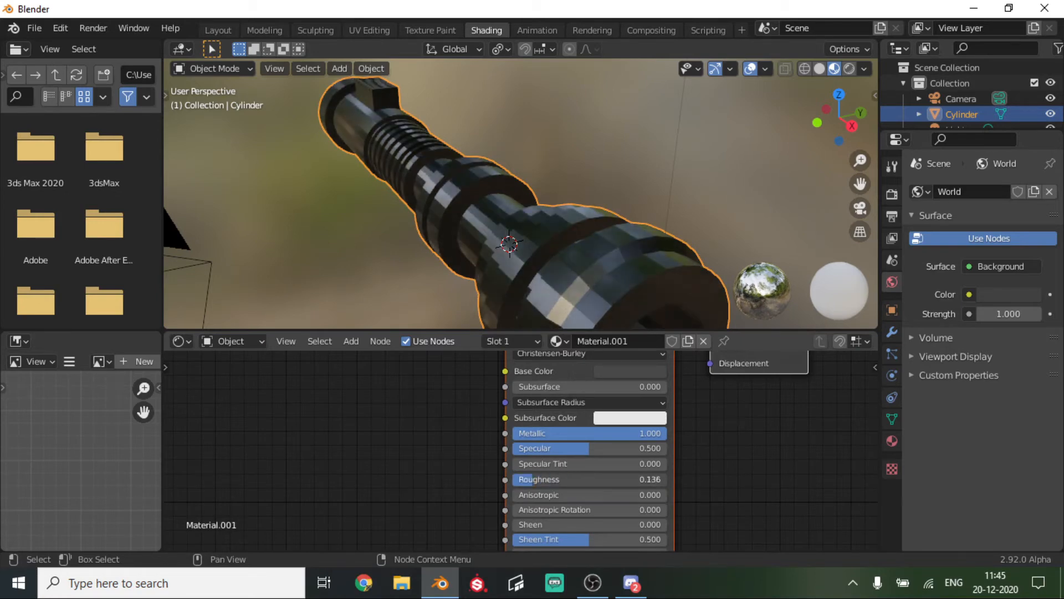
# Enable Ambient Occlusion, Bloom and Screen Space Reflections in the Eevee render settings
pyautogui.moveTo(547, 180); pyautogui.dragTo(740, 145, button='middle')
pyautogui.click(891, 195)
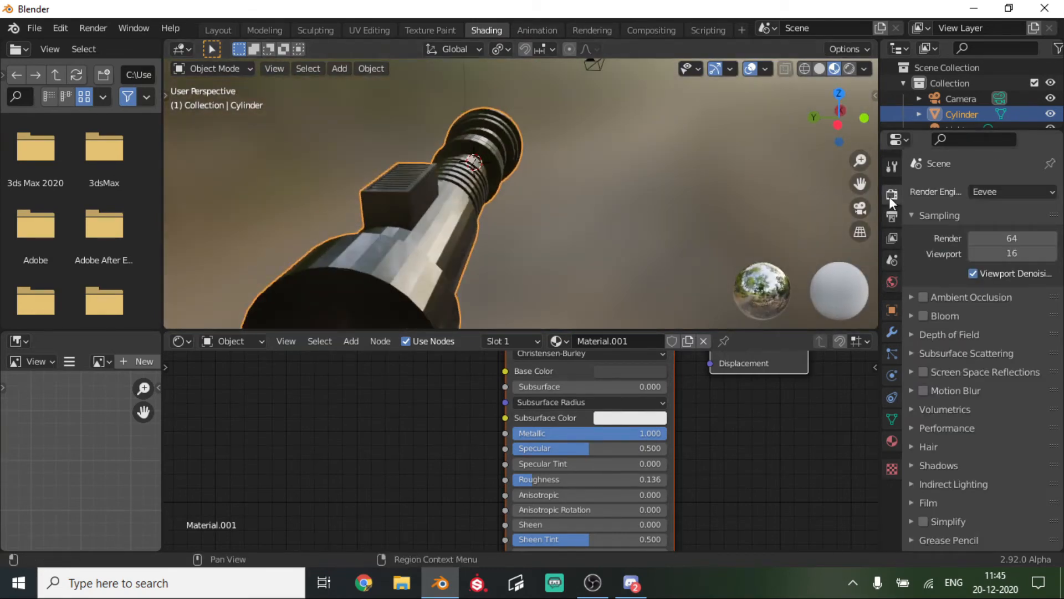
pyautogui.click(926, 314)
pyautogui.click(923, 372)
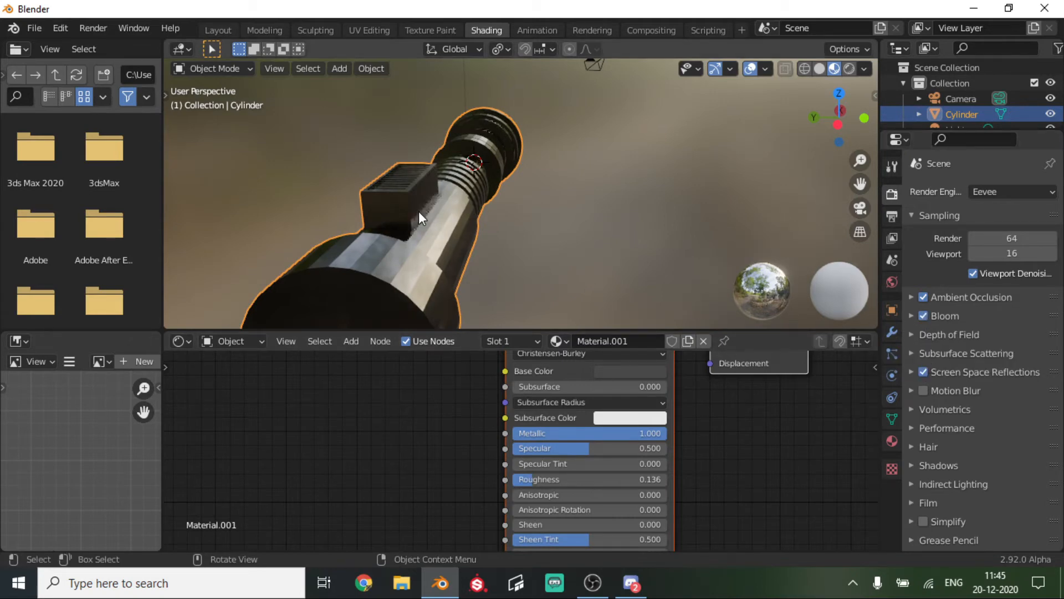
# Add a second material slot to the flashlight with a new material, and open its base color
pyautogui.moveTo(420, 218); pyautogui.dragTo(632, 178, button='middle')
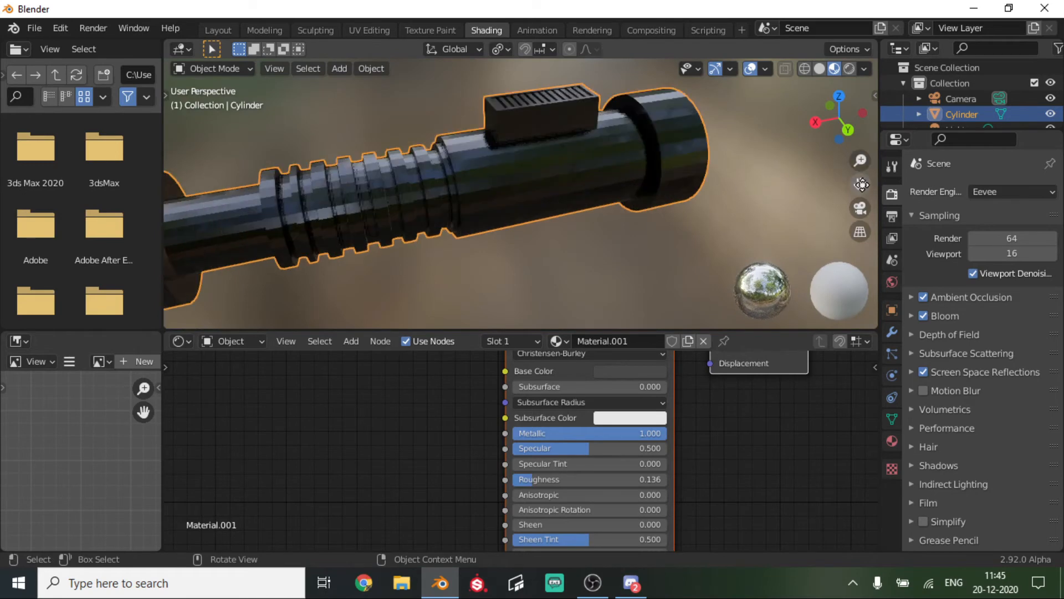
pyautogui.moveTo(861, 184); pyautogui.dragTo(1014, 180)
pyautogui.click(892, 441)
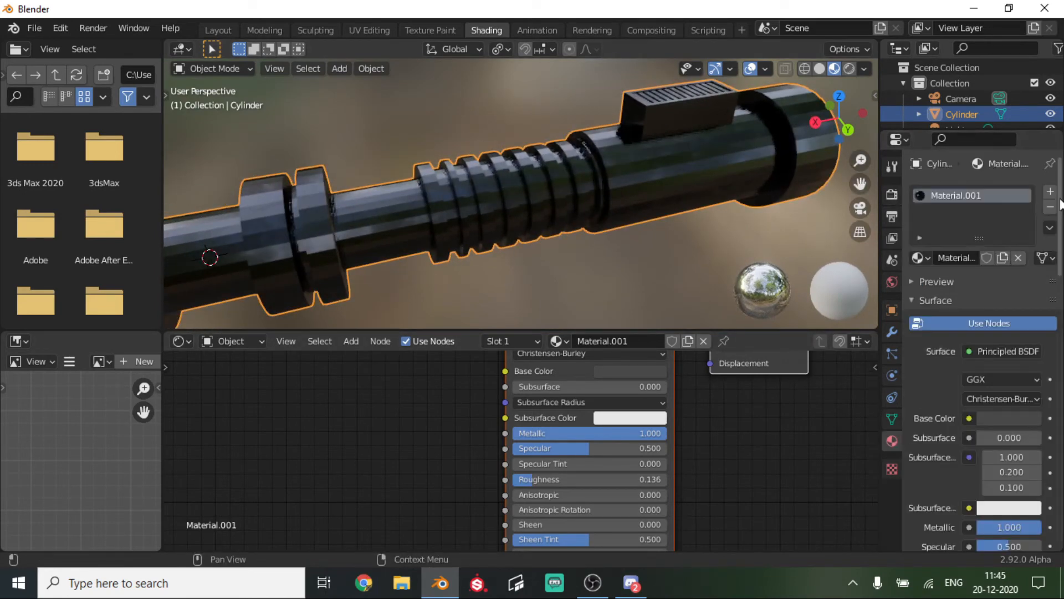
pyautogui.click(1050, 191)
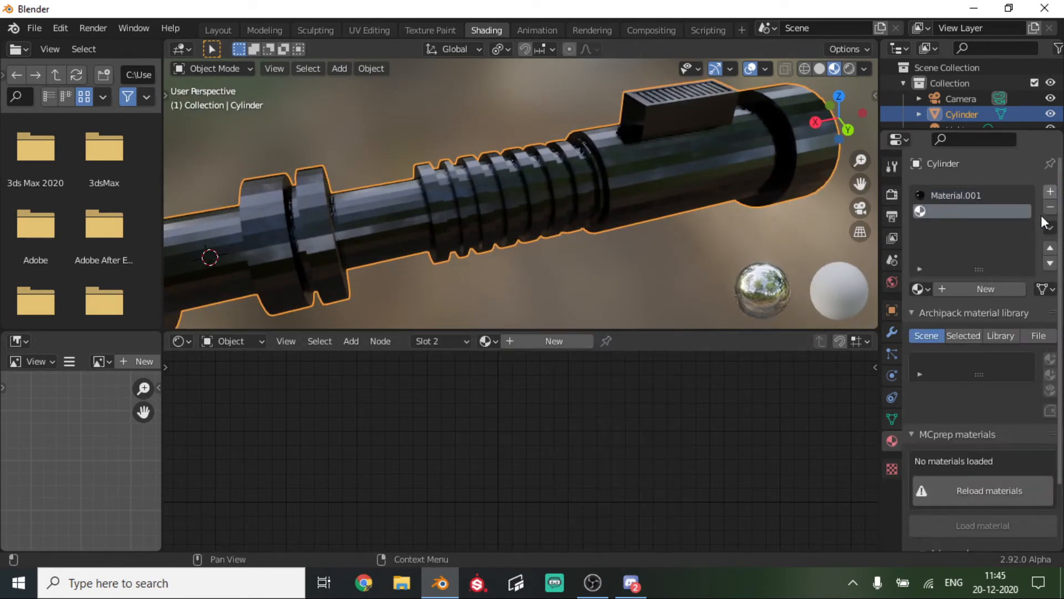
pyautogui.click(982, 291)
pyautogui.click(1003, 452)
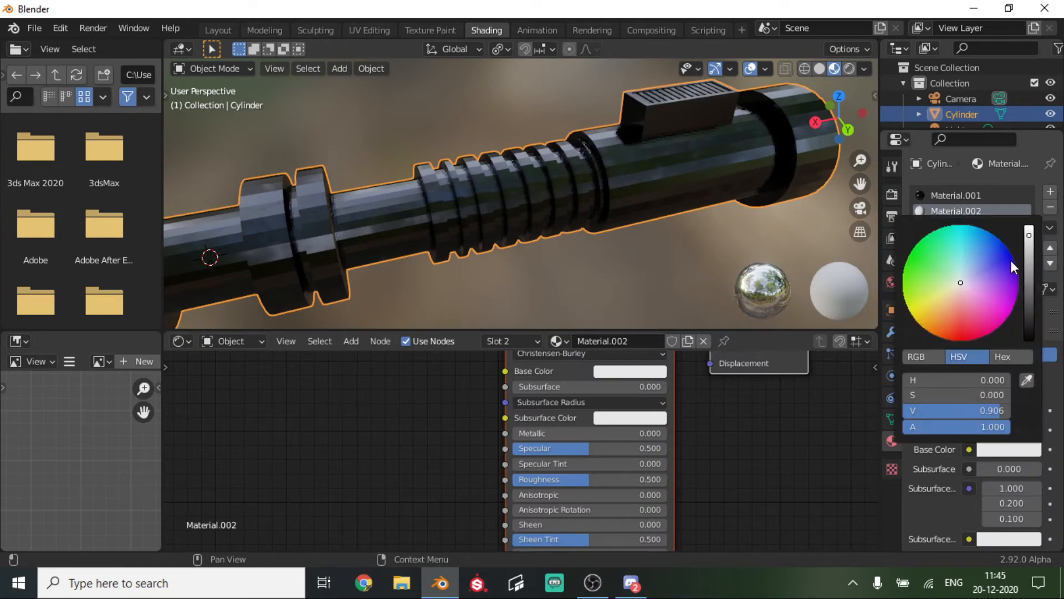
# Set Material.002 to Metallic 1.000, Specular 5.000 and Roughness 0.132, and check its preview
pyautogui.moveTo(590, 431); pyautogui.dragTo(665, 431)
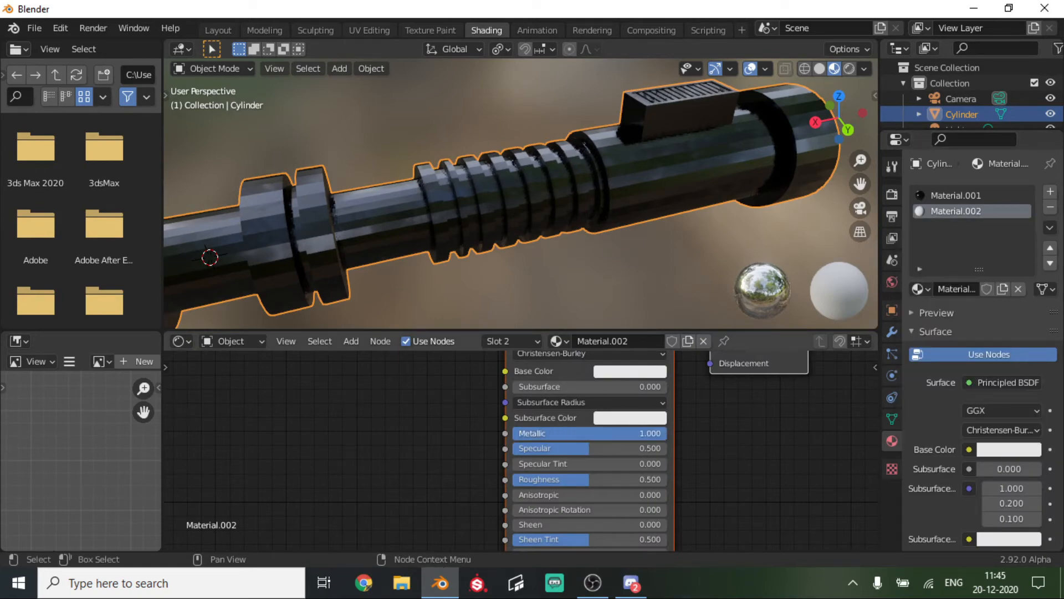
pyautogui.moveTo(609, 458); pyautogui.dragTo(583, 480)
pyautogui.click(606, 449)
pyautogui.write('5')
pyautogui.press('Return')
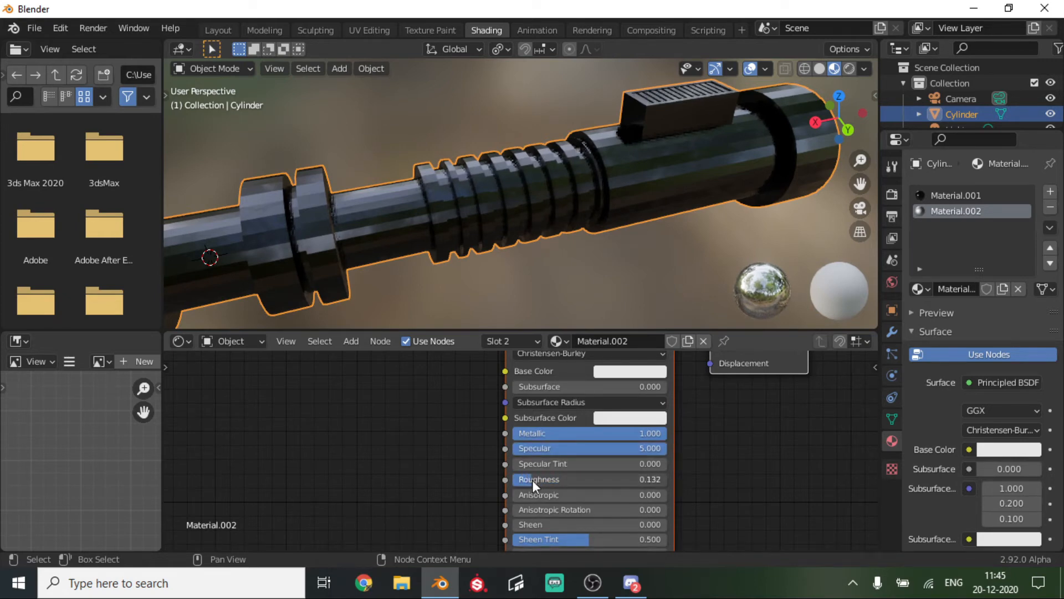
pyautogui.click(937, 311)
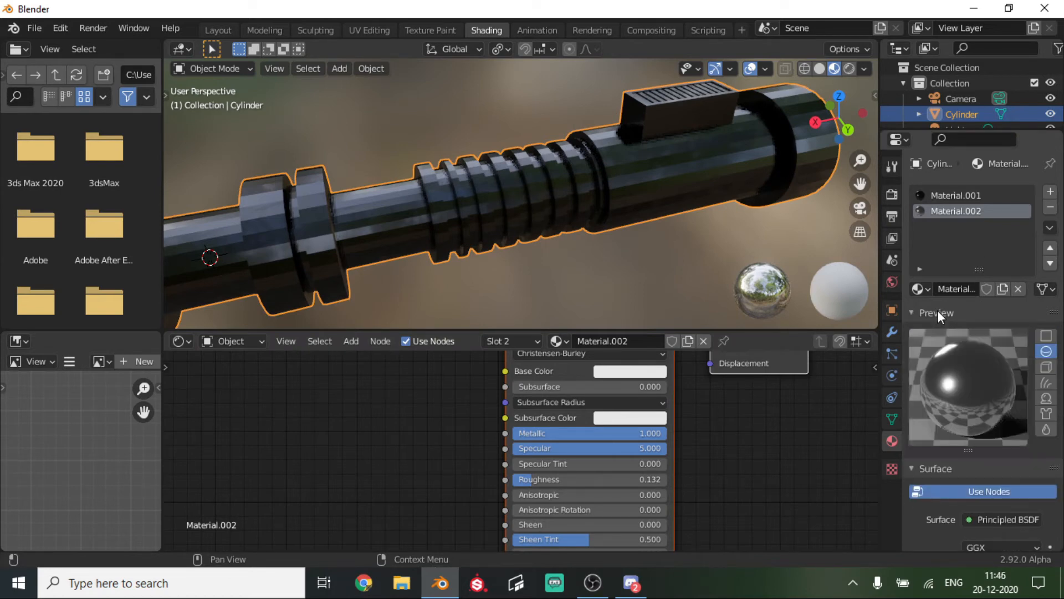
pyautogui.click(937, 312)
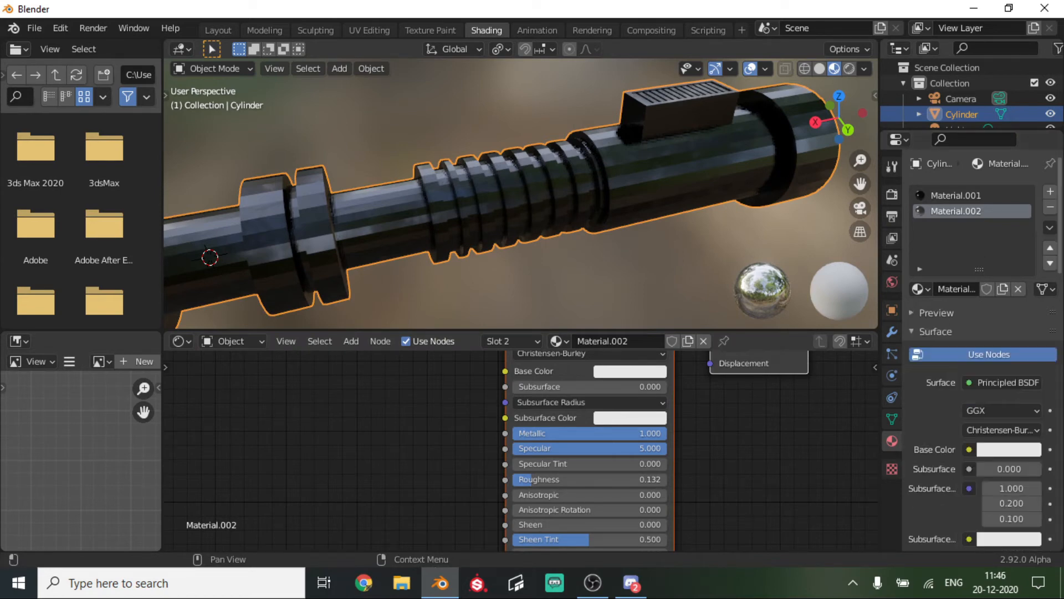
# Add a third material slot with a new material and a copper-orange base color: hue 0.052, saturation 0.620, value 0.727
pyautogui.click(1050, 192)
pyautogui.click(990, 290)
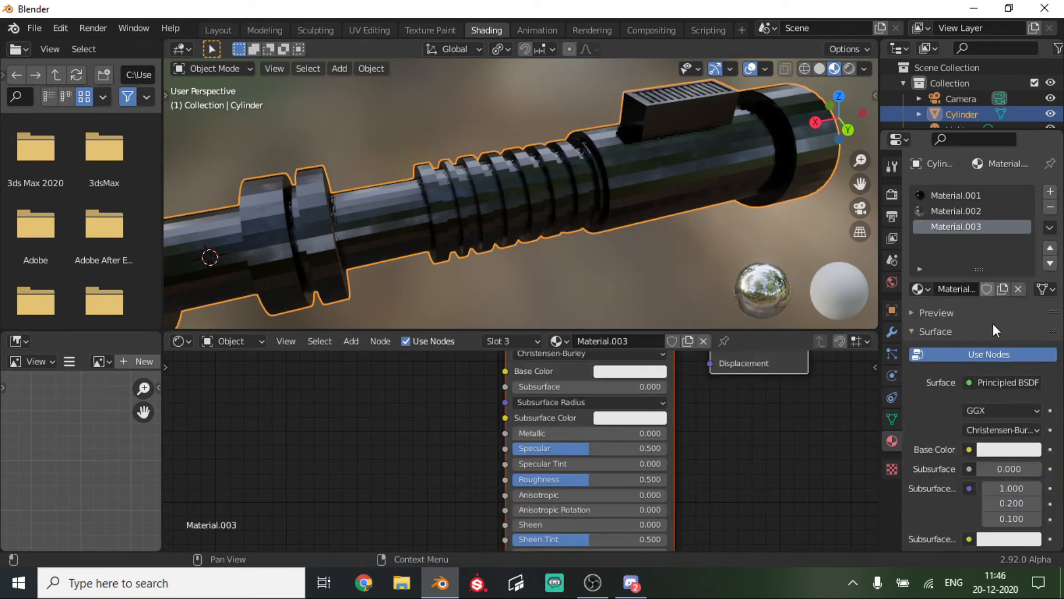
pyautogui.click(999, 448)
pyautogui.moveTo(960, 298); pyautogui.dragTo(950, 320)
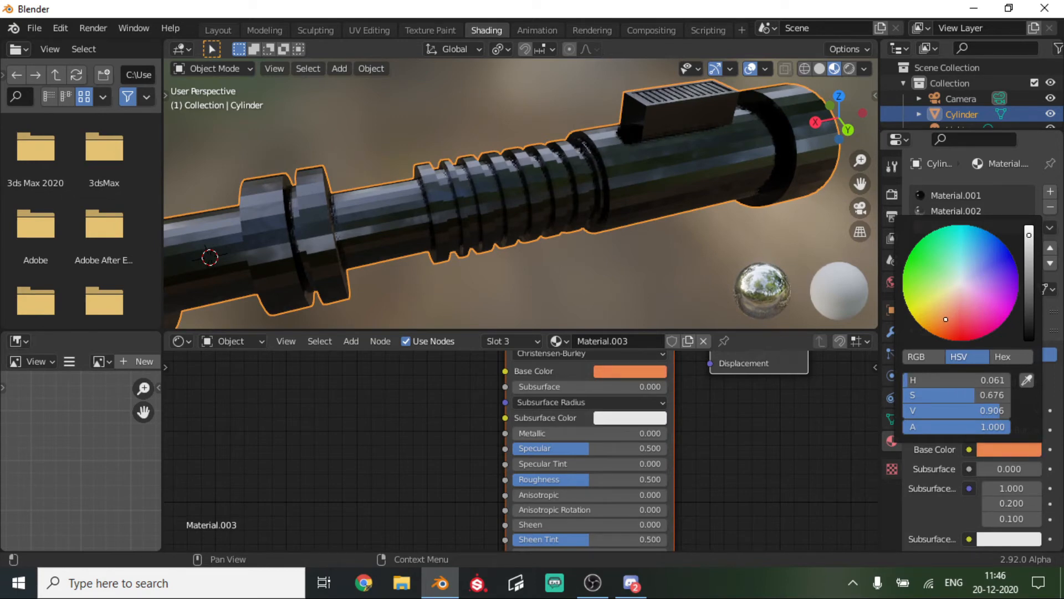
pyautogui.click(989, 443)
pyautogui.moveTo(1023, 282); pyautogui.dragTo(1029, 256)
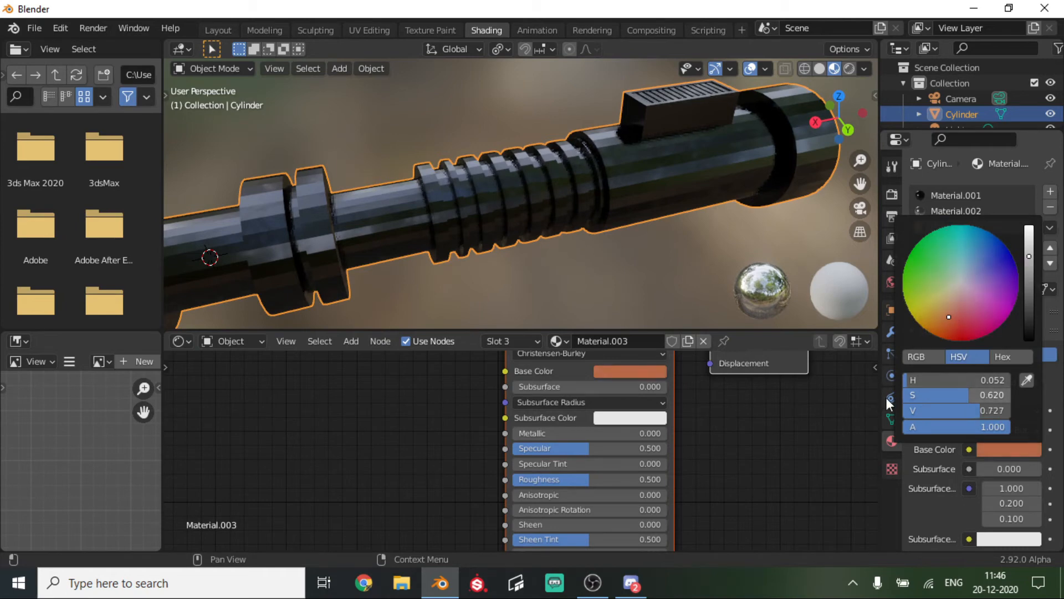
# Set Material.003 to Metallic 1.000 and Roughness 0.250
pyautogui.click(935, 313)
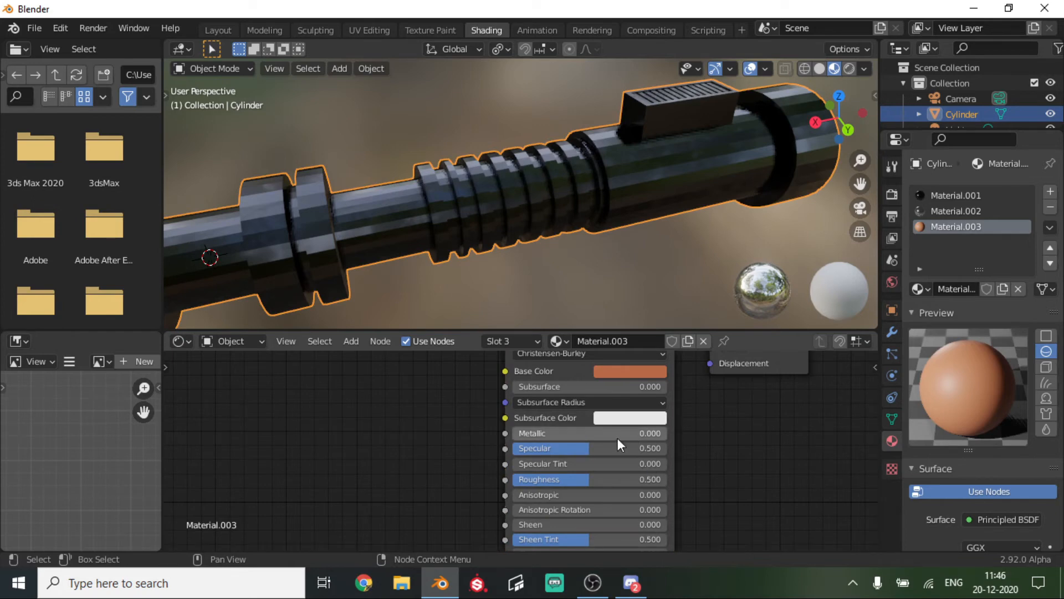
pyautogui.moveTo(616, 433); pyautogui.dragTo(665, 433)
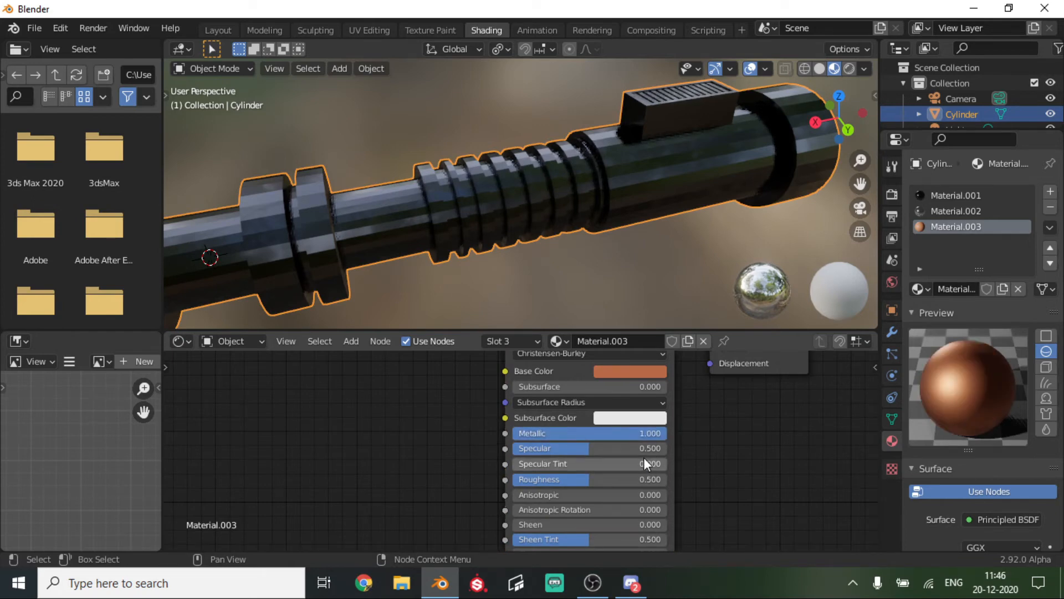
pyautogui.moveTo(634, 479); pyautogui.dragTo(577, 479)
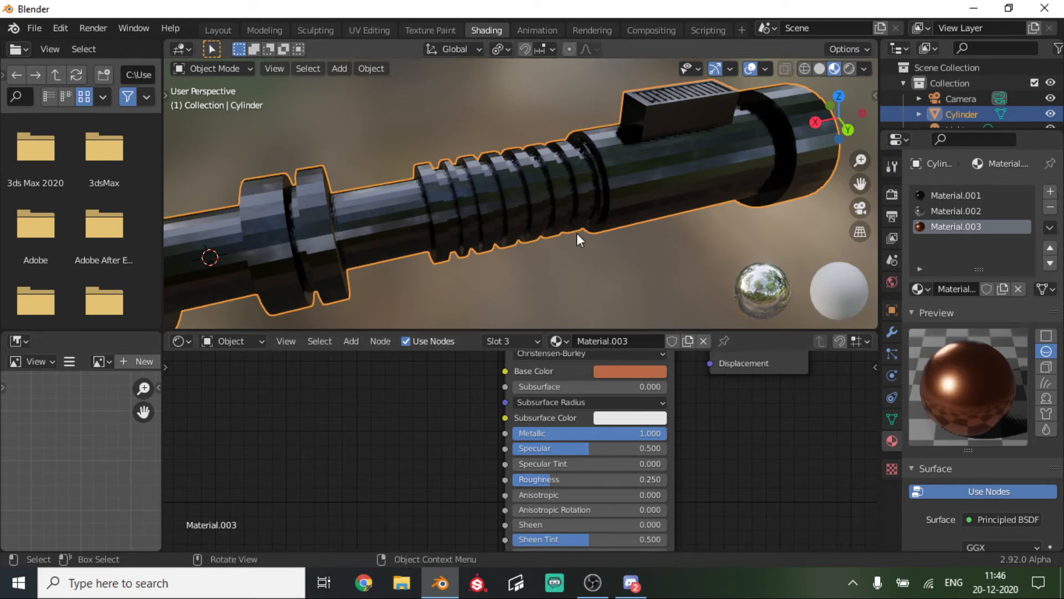
# Select the face loops of all the slats on top of the raised block and assign Material.003 to them
pyautogui.moveTo(577, 232); pyautogui.dragTo(558, 286, button='middle')
pyautogui.press('Tab')
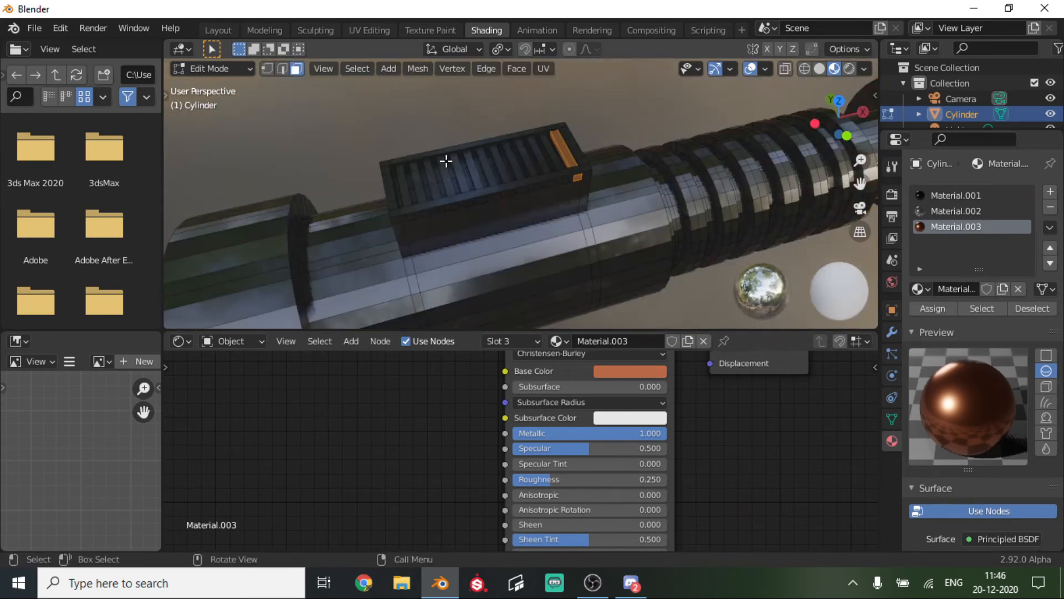
pyautogui.scroll(2, 499, 163)
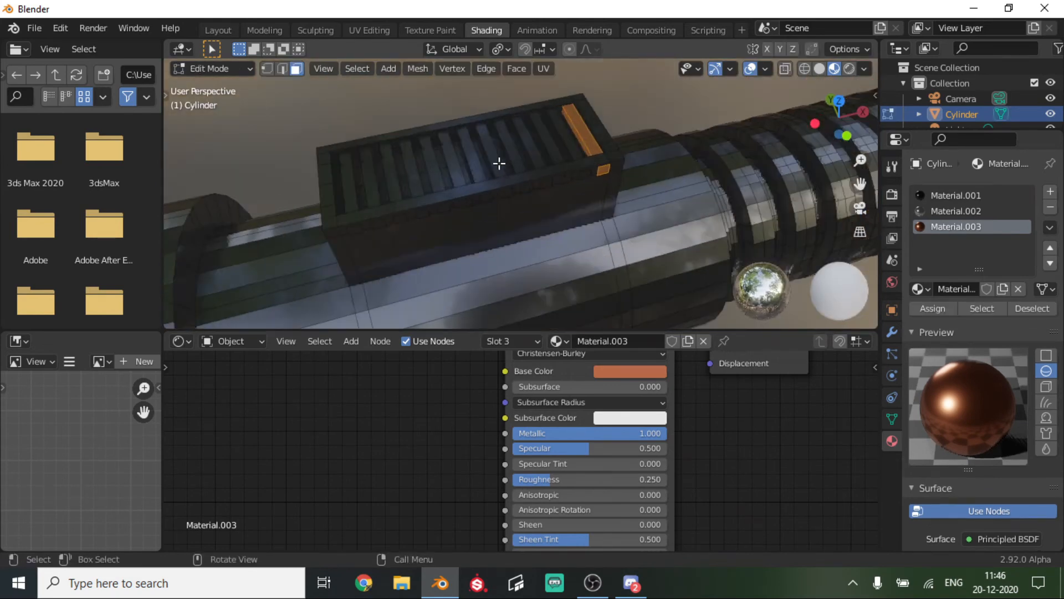
pyautogui.keyDown('alt'); pyautogui.keyDown('shift'); pyautogui.click(561, 146); pyautogui.keyUp('shift'); pyautogui.keyUp('alt')
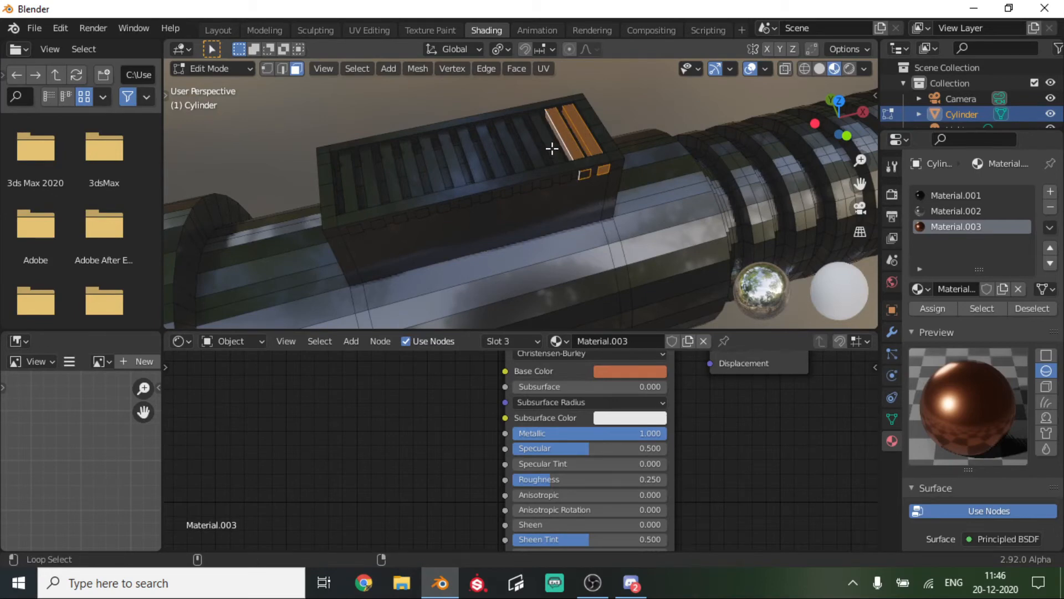
pyautogui.keyDown('alt'); pyautogui.keyDown('shift'); pyautogui.click(542, 155); pyautogui.keyUp('shift'); pyautogui.keyUp('alt')
pyautogui.keyDown('alt'); pyautogui.keyDown('shift'); pyautogui.click(528, 162); pyautogui.keyUp('shift'); pyautogui.keyUp('alt')
pyautogui.keyDown('alt'); pyautogui.keyDown('shift'); pyautogui.click(510, 167); pyautogui.keyUp('shift'); pyautogui.keyUp('alt')
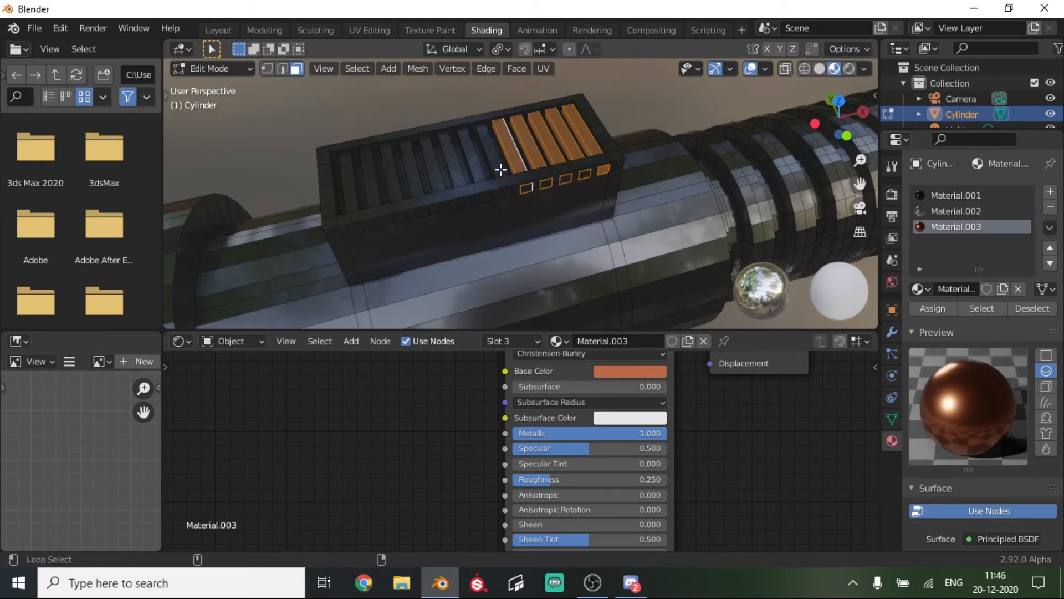
pyautogui.keyDown('alt'); pyautogui.keyDown('shift'); pyautogui.click(502, 169); pyautogui.keyUp('shift'); pyautogui.keyUp('alt')
pyautogui.keyDown('alt'); pyautogui.keyDown('shift'); pyautogui.click(464, 176); pyautogui.keyUp('shift'); pyautogui.keyUp('alt')
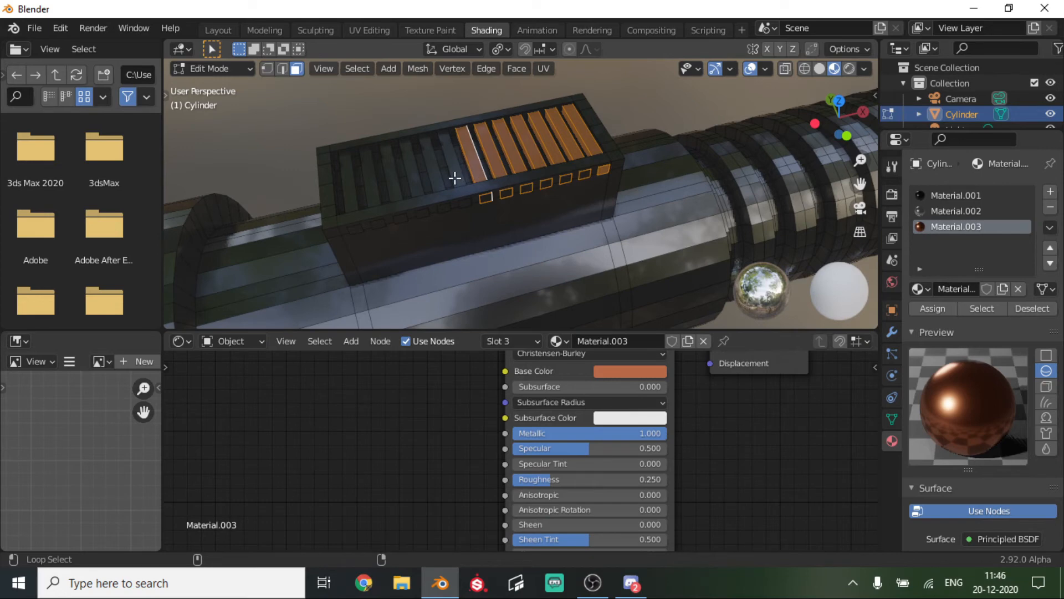
pyautogui.keyDown('alt'); pyautogui.keyDown('shift'); pyautogui.click(438, 176); pyautogui.keyUp('shift'); pyautogui.keyUp('alt')
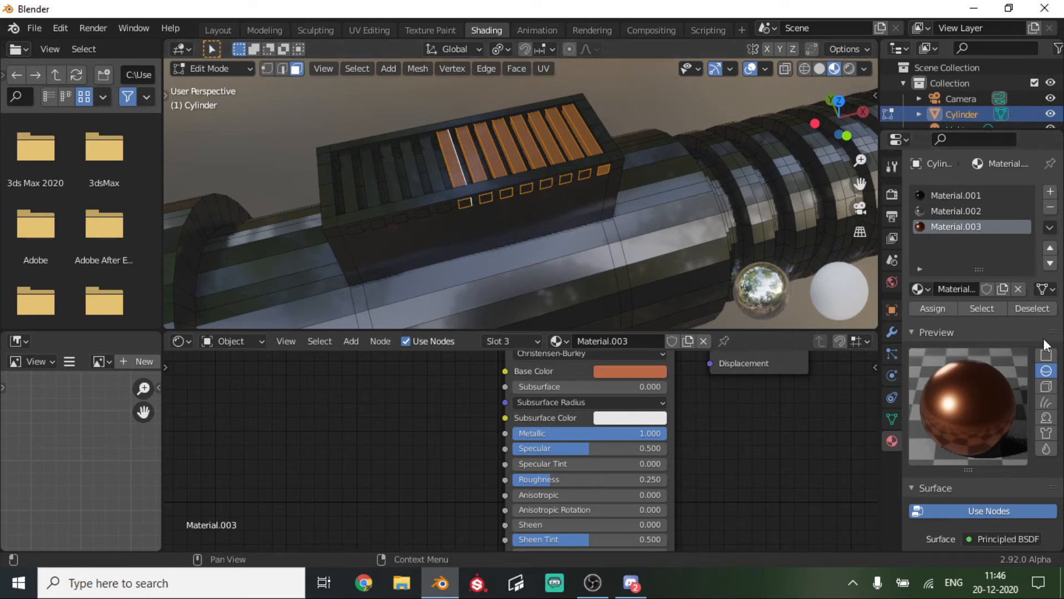
pyautogui.keyDown('alt'); pyautogui.keyDown('shift'); pyautogui.click(426, 176); pyautogui.keyUp('shift'); pyautogui.keyUp('alt')
pyautogui.keyDown('alt'); pyautogui.keyDown('shift'); pyautogui.click(402, 183); pyautogui.keyUp('shift'); pyautogui.keyUp('alt')
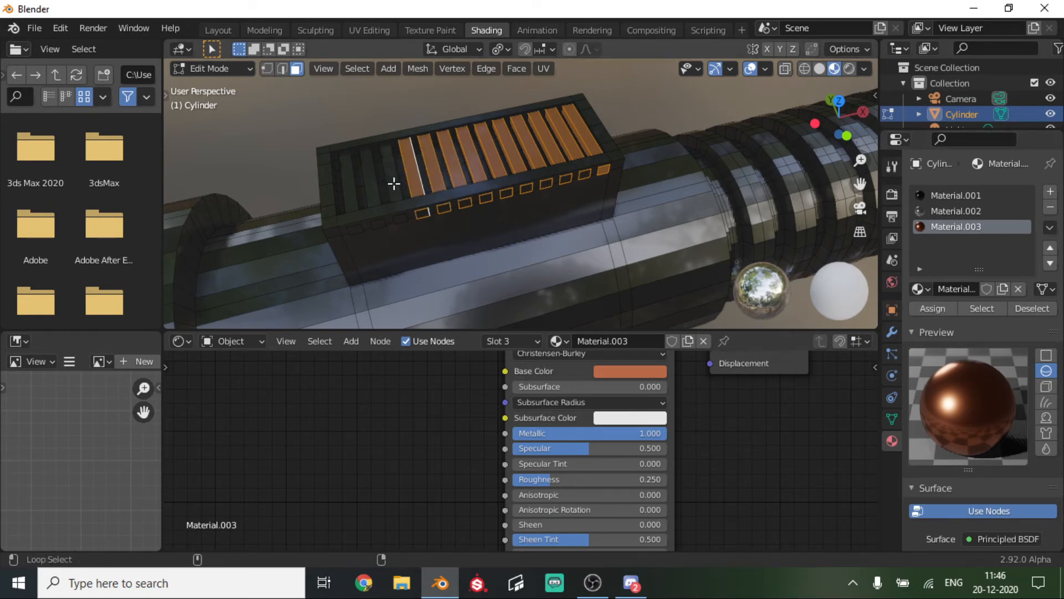
pyautogui.keyDown('alt'); pyautogui.keyDown('shift'); pyautogui.click(388, 185); pyautogui.keyUp('shift'); pyautogui.keyUp('alt')
pyautogui.keyDown('alt'); pyautogui.keyDown('shift'); pyautogui.click(350, 193); pyautogui.keyUp('shift'); pyautogui.keyUp('alt')
pyautogui.keyDown('alt'); pyautogui.keyDown('shift'); pyautogui.click(357, 196); pyautogui.keyUp('shift'); pyautogui.keyUp('alt')
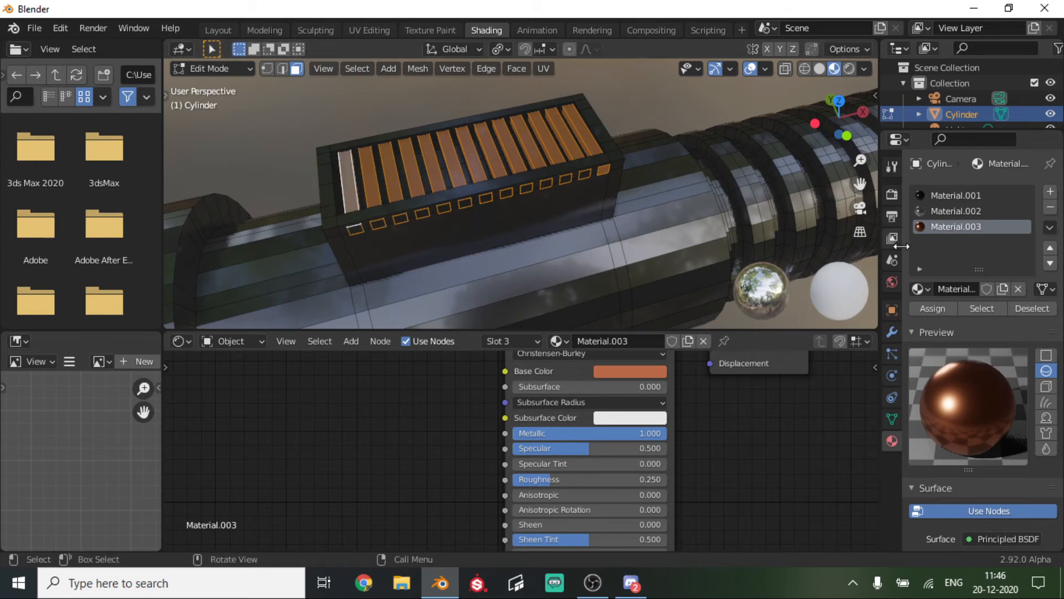
pyautogui.click(931, 309)
pyautogui.moveTo(518, 215); pyautogui.dragTo(447, 135, button='middle')
pyautogui.press('Tab')
# Assign Material.003 to the smooth neck section between the grooved grip and the double collar
pyautogui.press('Tab')
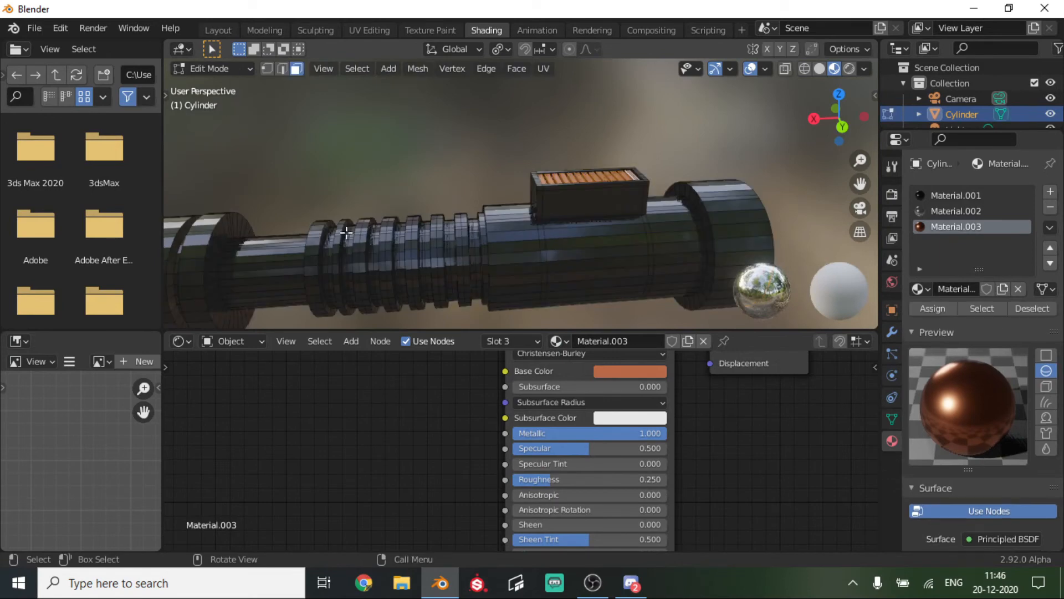
pyautogui.keyDown('alt'); pyautogui.click(264, 257); pyautogui.keyUp('alt')
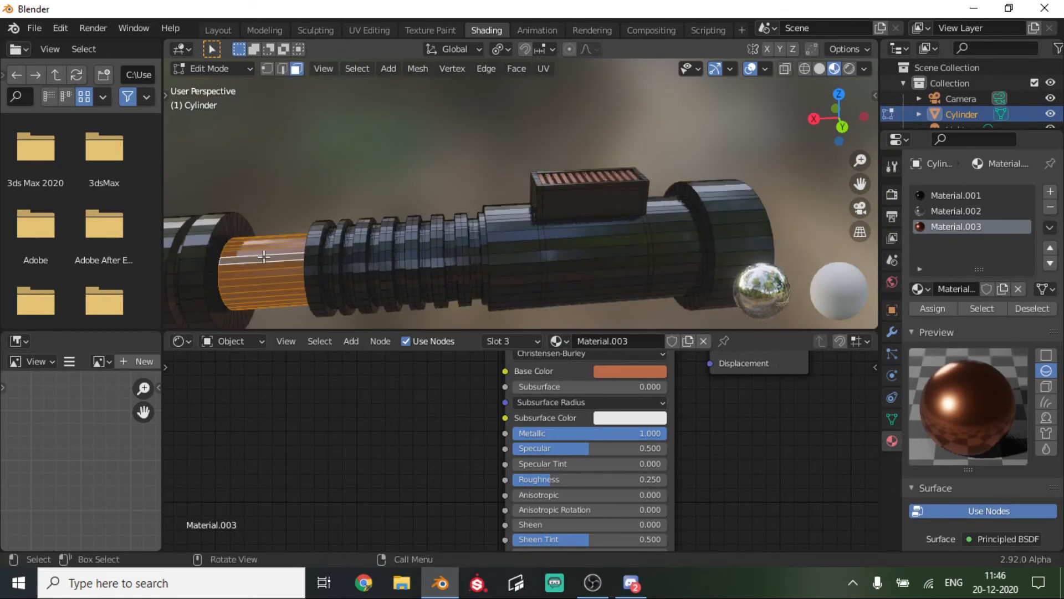
pyautogui.click(923, 309)
pyautogui.press('Tab')
pyautogui.scroll(-4, 454, 182)
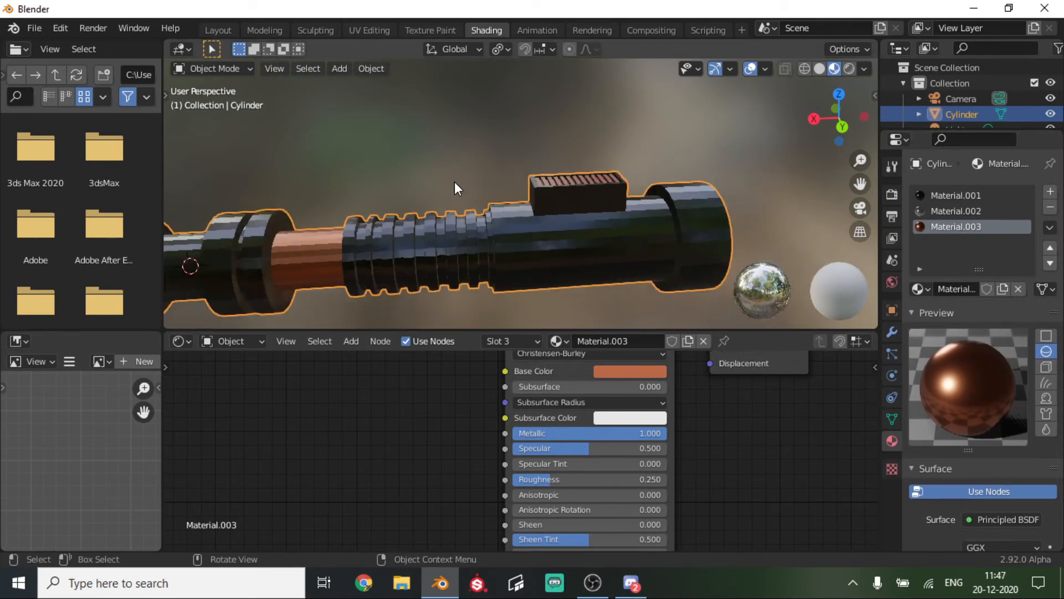
pyautogui.moveTo(380, 184); pyautogui.dragTo(432, 177, button='middle')
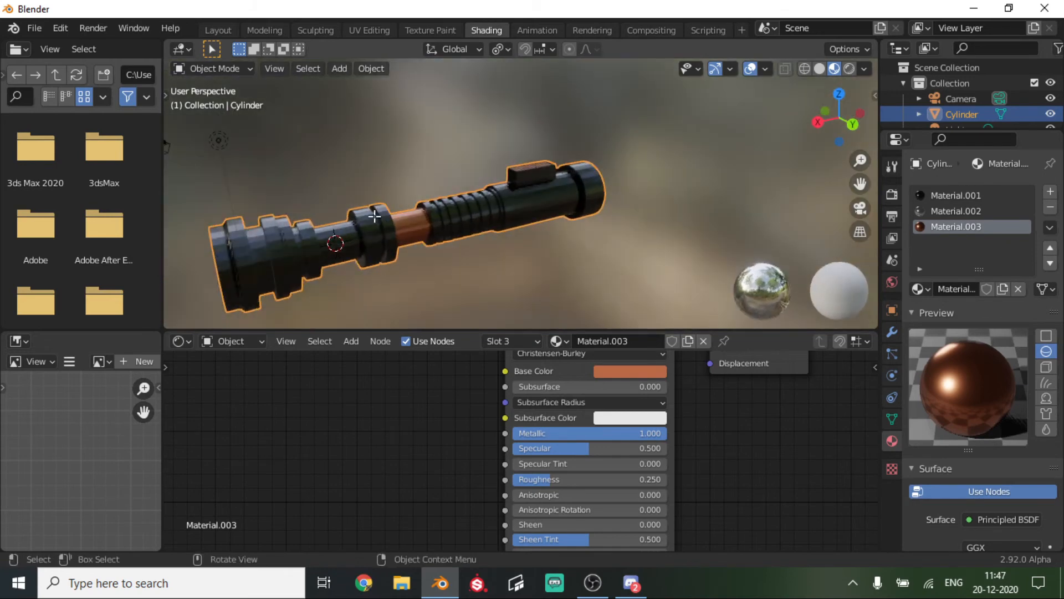
# Assign Material.003 to the shaft section between the double collar and the stepped head
pyautogui.press('Tab')
pyautogui.scroll(2, 320, 244)
pyautogui.keyDown('alt'); pyautogui.click(306, 243); pyautogui.keyUp('alt')
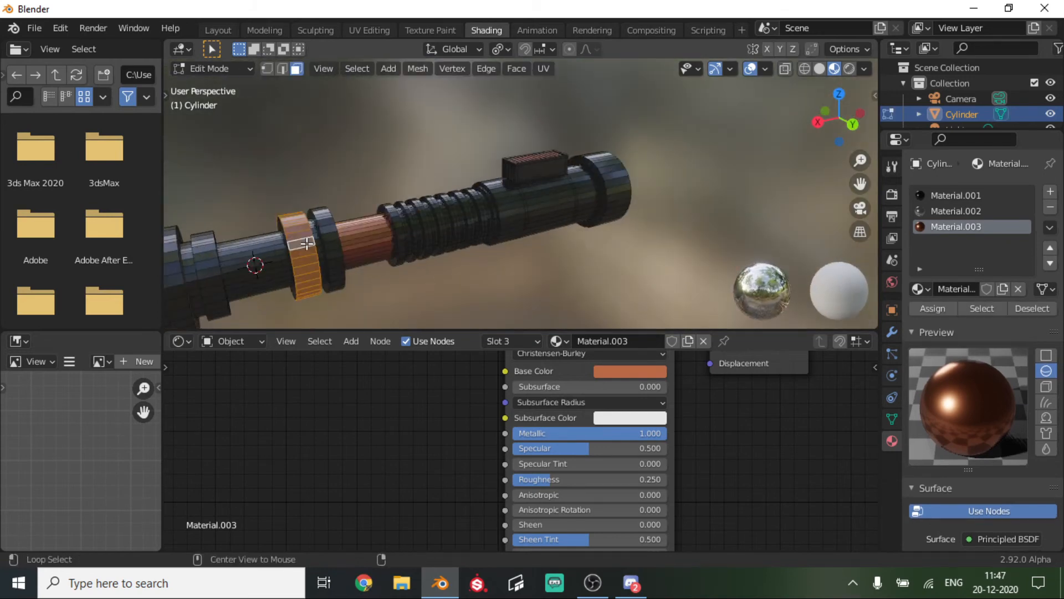
pyautogui.keyDown('alt'); pyautogui.click(254, 246); pyautogui.keyUp('alt')
pyautogui.keyDown('alt'); pyautogui.click(254, 247); pyautogui.keyUp('alt')
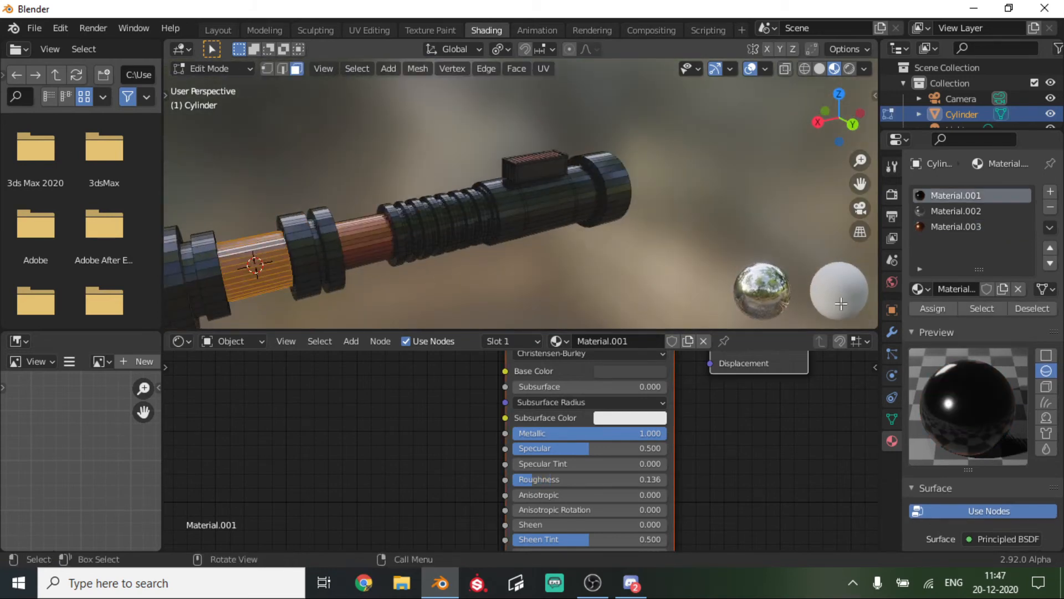
pyautogui.press('Tab')
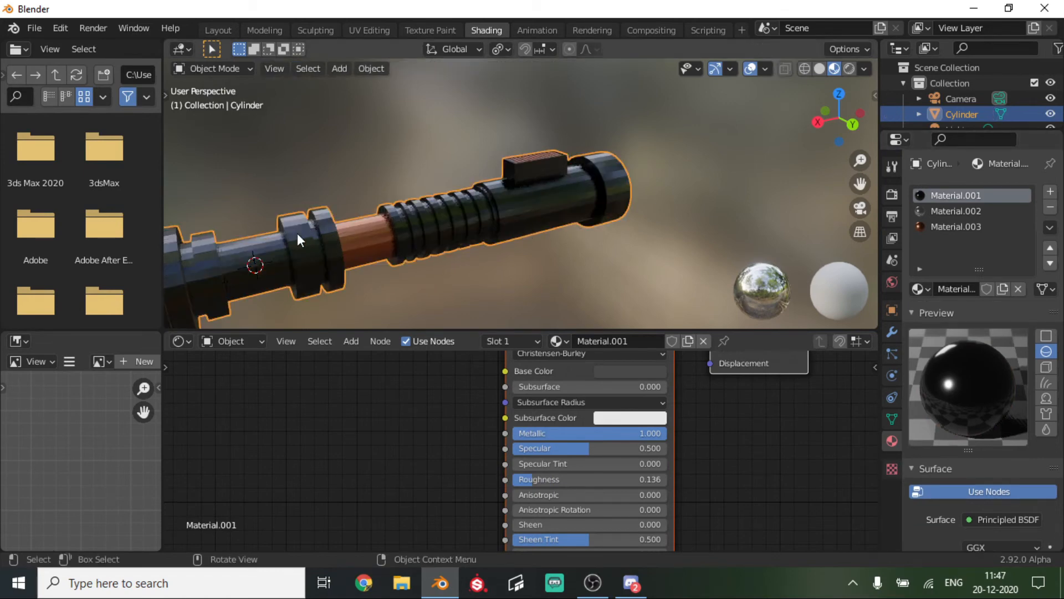
pyautogui.click(946, 226)
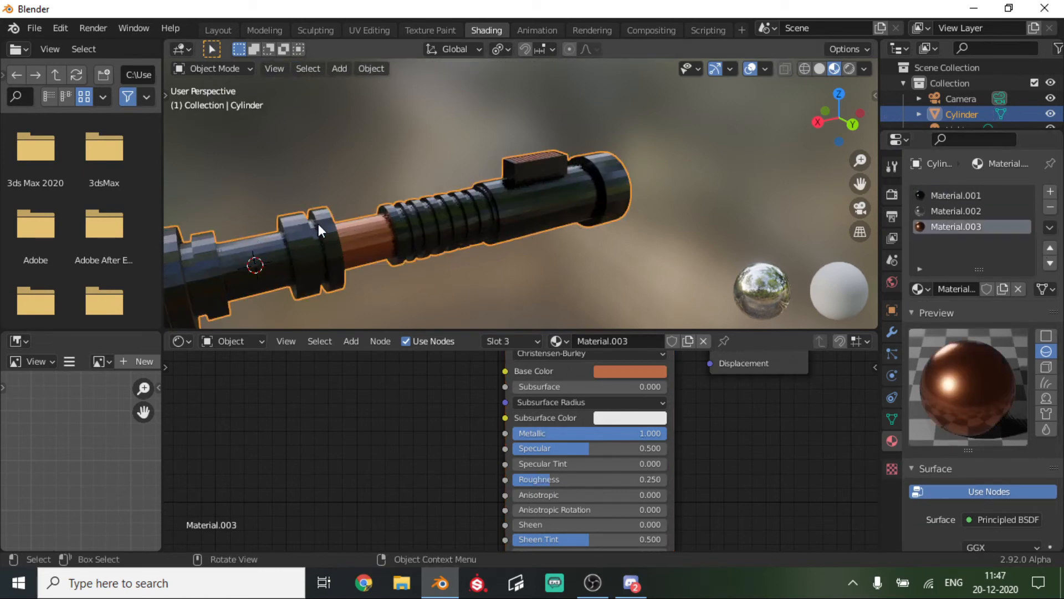
pyautogui.press('Tab')
pyautogui.click(919, 309)
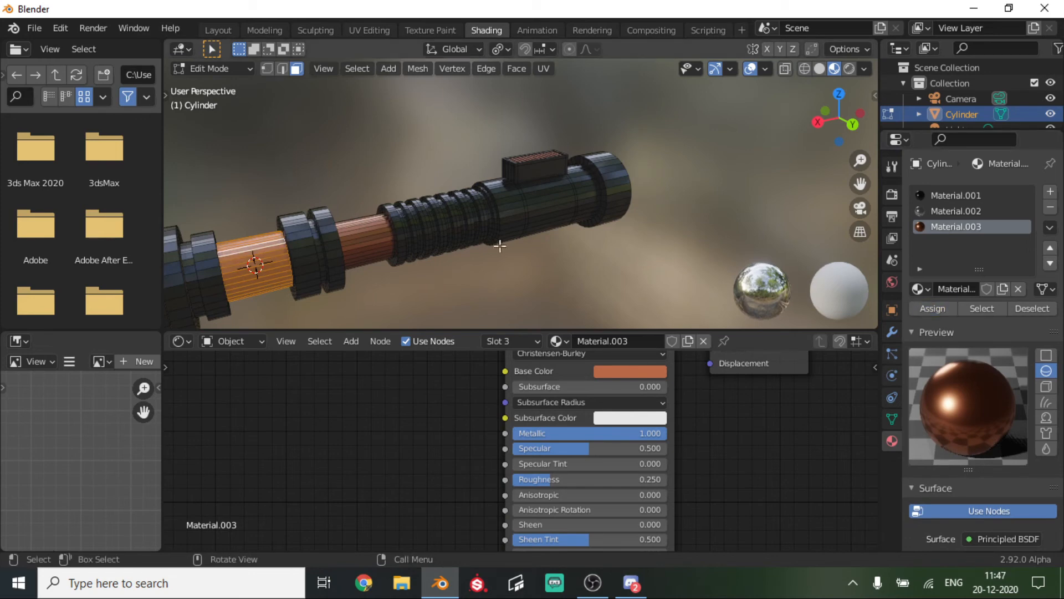
pyautogui.press('Tab')
# Reassign the neck section between the grooved grip and the double collar to the dark Material.001
pyautogui.moveTo(348, 191); pyautogui.dragTo(472, 180, button='middle')
pyautogui.scroll(1, 451, 215)
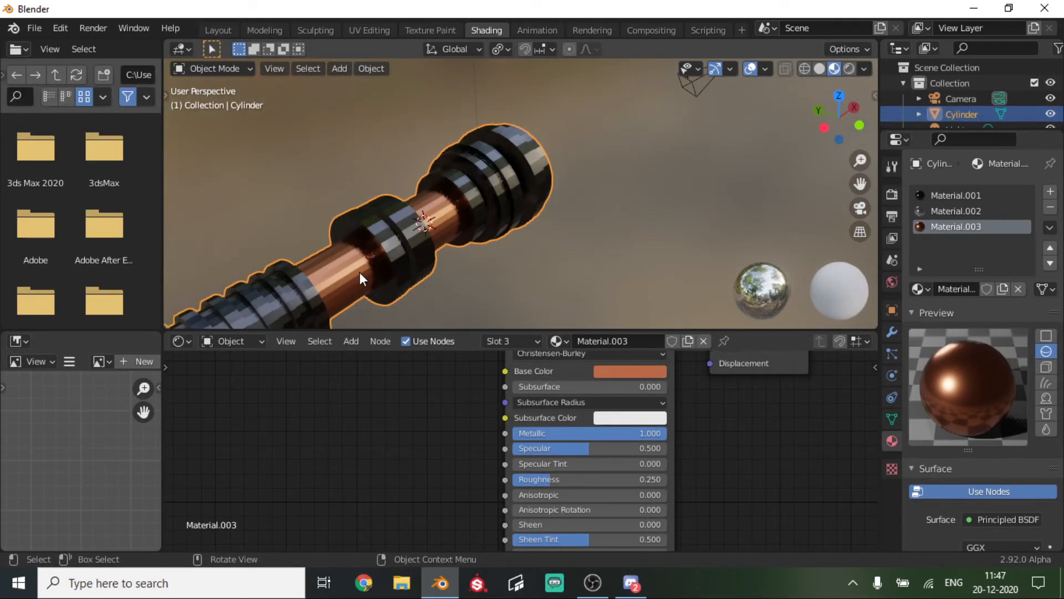
pyautogui.press('Tab')
pyautogui.keyDown('alt'); pyautogui.click(341, 266); pyautogui.keyUp('alt')
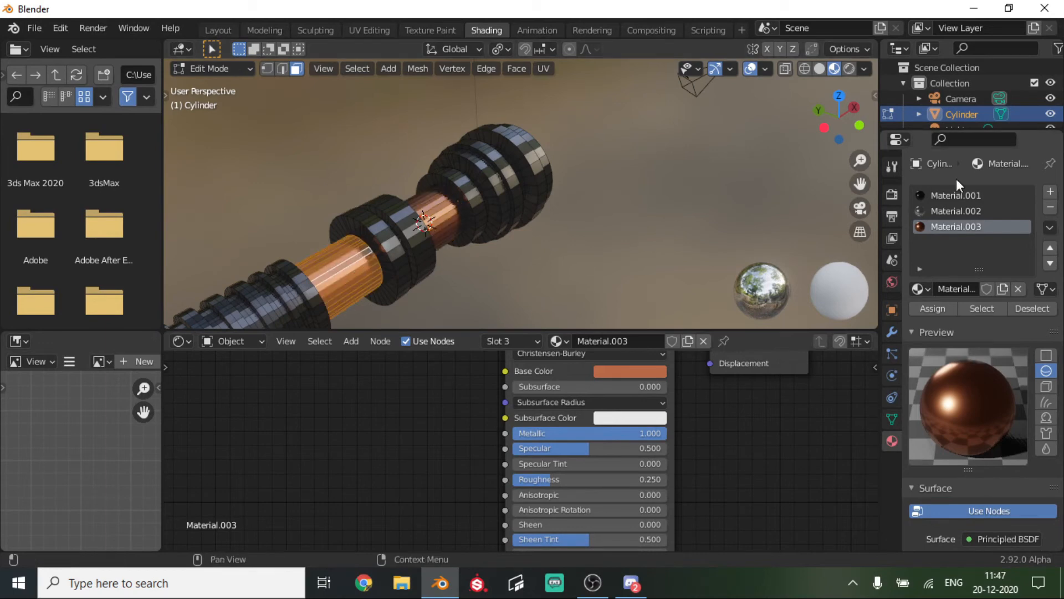
pyautogui.click(973, 199)
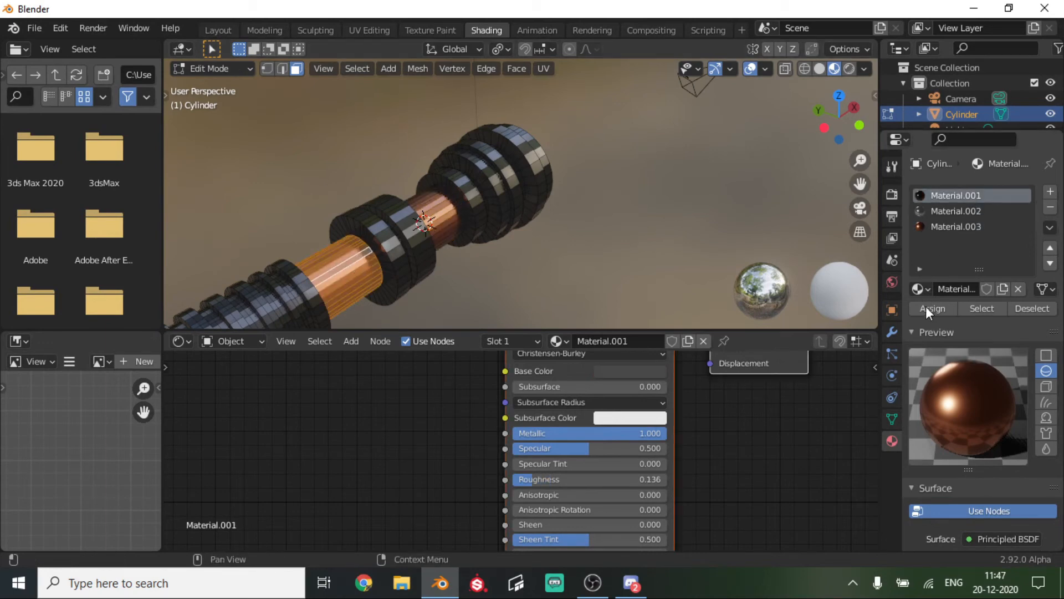
pyautogui.press('Tab')
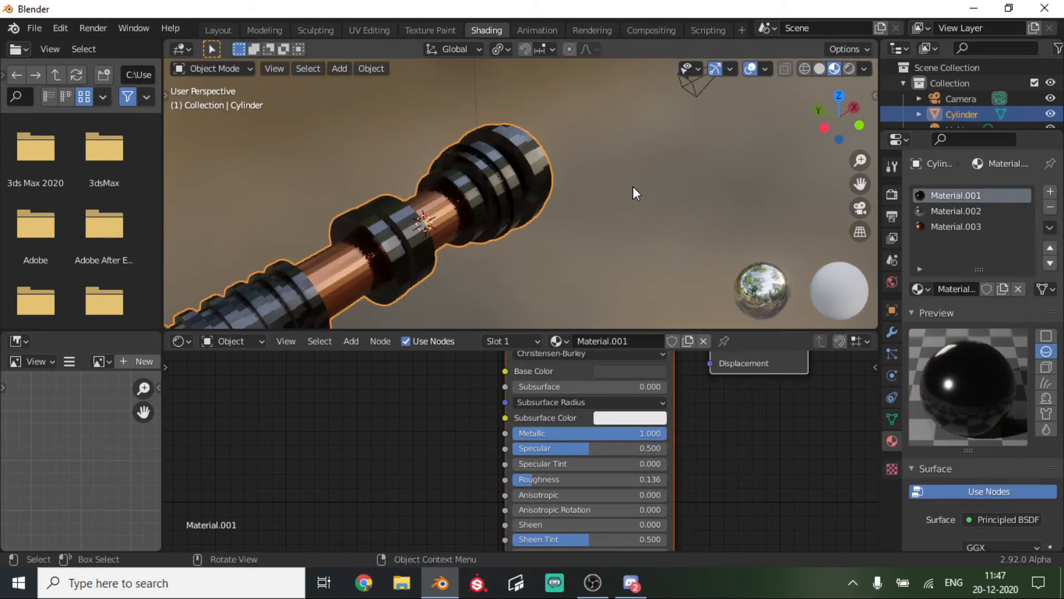
pyautogui.scroll(-1, 377, 230)
pyautogui.press('Tab')
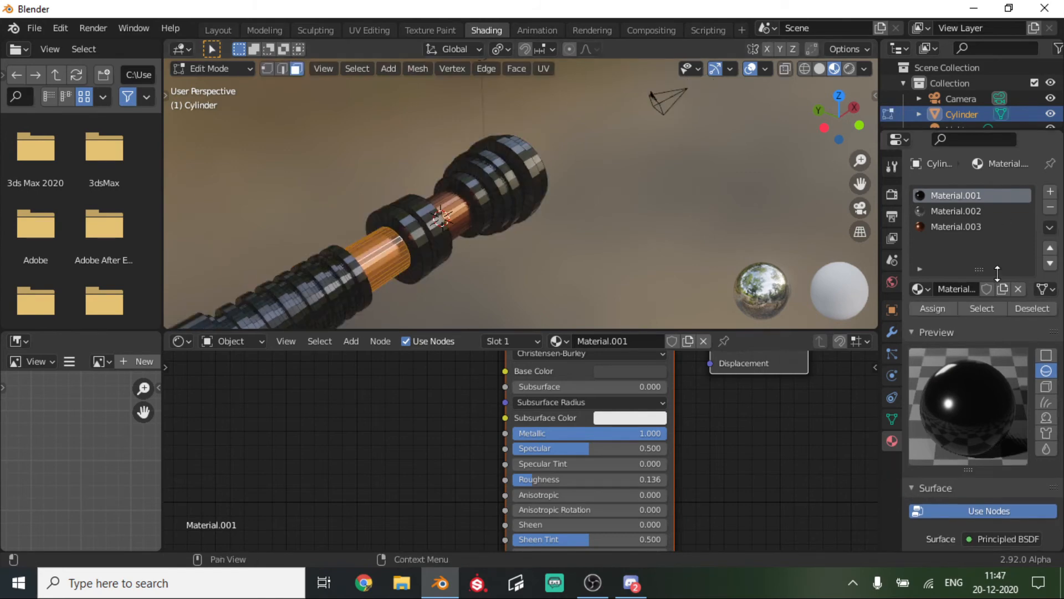
pyautogui.click(927, 308)
pyautogui.press('Tab')
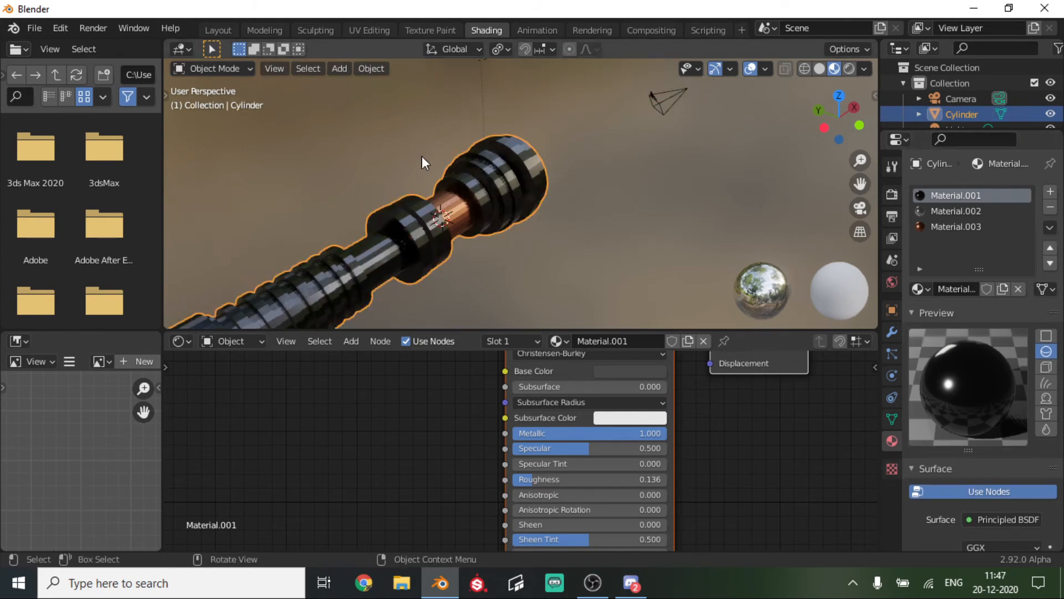
# Select the face loops of the six raised rings on the grooved grip and assign the silver Material.002 to them
pyautogui.moveTo(421, 155); pyautogui.dragTo(451, 132, button='middle')
pyautogui.scroll(4, 792, 127)
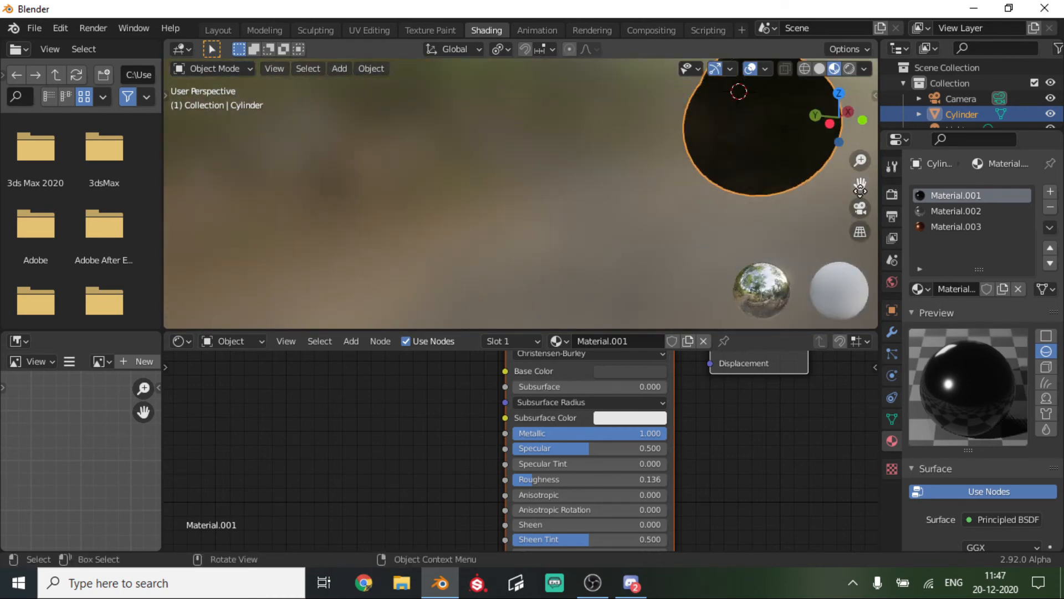
pyautogui.moveTo(860, 184); pyautogui.dragTo(618, 333)
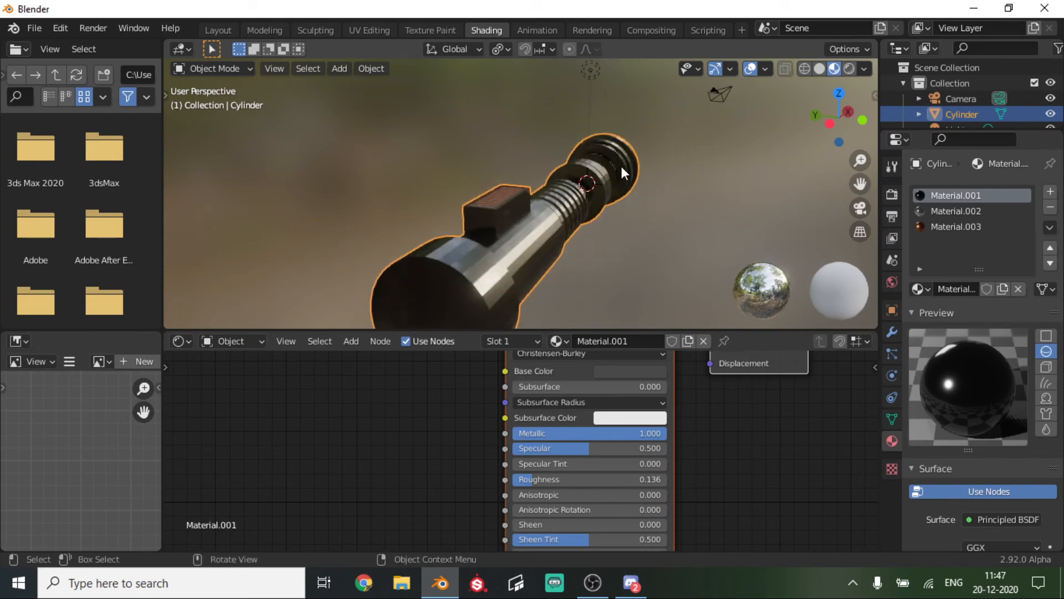
pyautogui.moveTo(620, 164); pyautogui.dragTo(481, 191, button='middle')
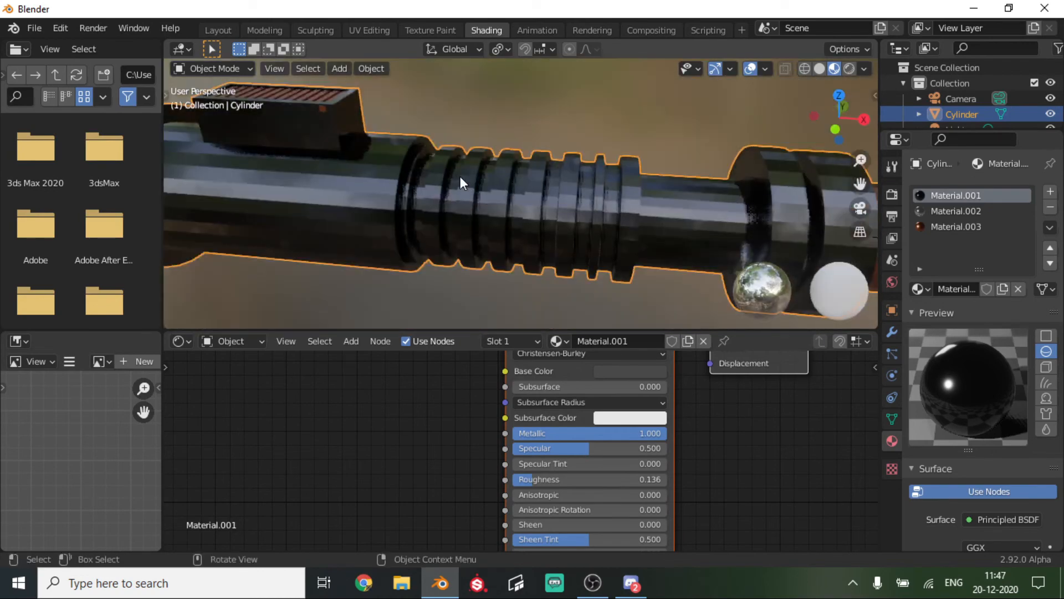
pyautogui.press('Tab')
pyautogui.hotkey('alt', 'a')
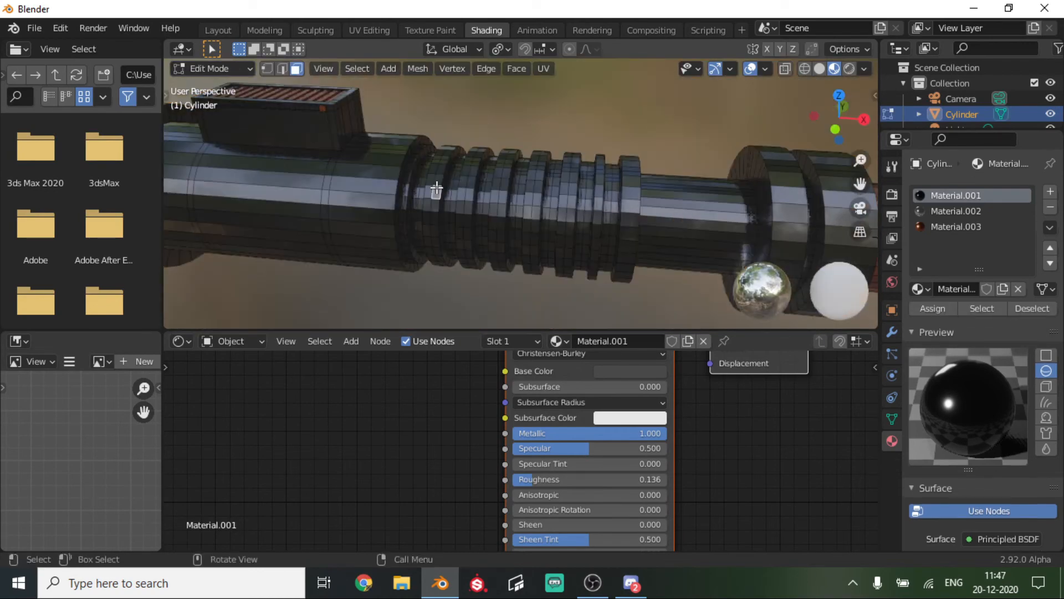
pyautogui.keyDown('alt'); pyautogui.click(429, 196); pyautogui.keyUp('alt')
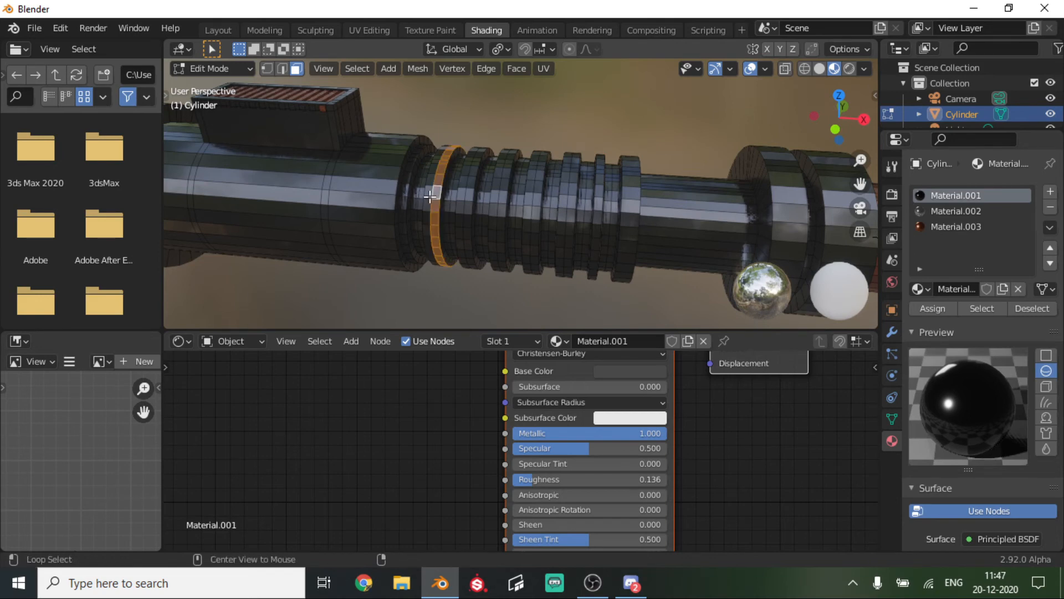
pyautogui.keyDown('alt'); pyautogui.keyDown('shift'); pyautogui.click(460, 205); pyautogui.keyUp('shift'); pyautogui.keyUp('alt')
pyautogui.hotkey('ctrl', 'z')
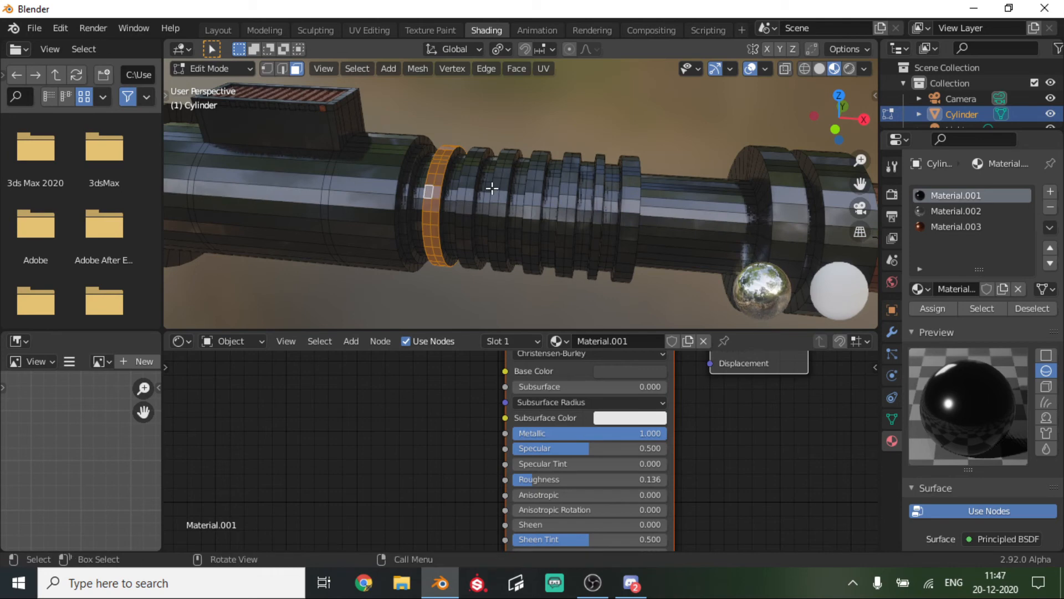
pyautogui.scroll(4, 492, 188)
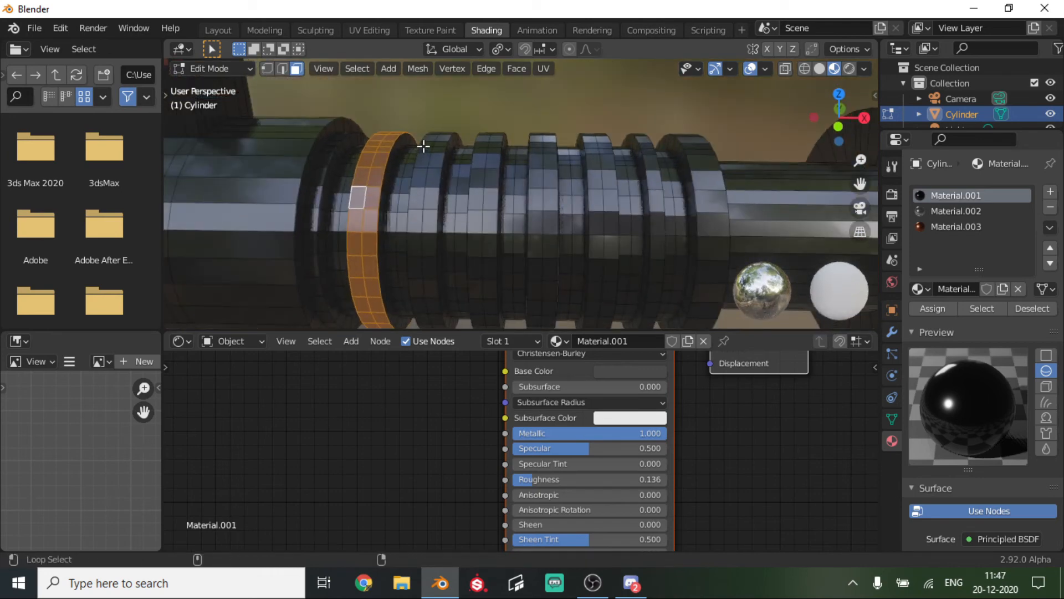
pyautogui.keyDown('alt'); pyautogui.keyDown('shift'); pyautogui.click(434, 145); pyautogui.keyUp('shift'); pyautogui.keyUp('alt')
pyautogui.keyDown('alt'); pyautogui.keyDown('shift'); pyautogui.click(439, 147); pyautogui.keyUp('shift'); pyautogui.keyUp('alt')
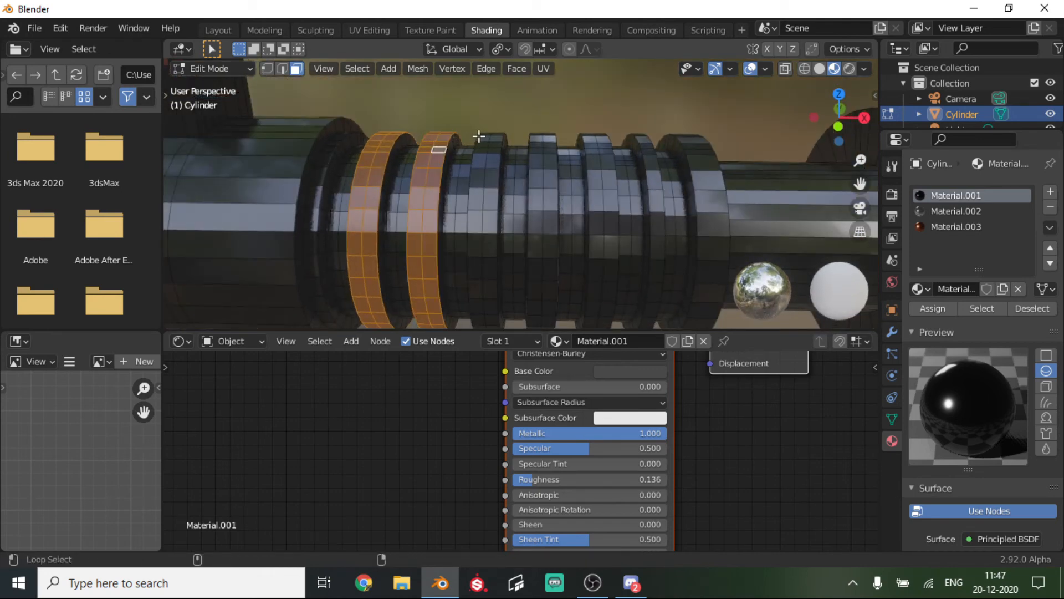
pyautogui.keyDown('alt'); pyautogui.keyDown('shift'); pyautogui.click(479, 137); pyautogui.keyUp('shift'); pyautogui.keyUp('alt')
pyautogui.keyDown('alt'); pyautogui.keyDown('shift'); pyautogui.click(494, 144); pyautogui.keyUp('shift'); pyautogui.keyUp('alt')
pyautogui.keyDown('alt'); pyautogui.keyDown('shift'); pyautogui.click(538, 138); pyautogui.keyUp('shift'); pyautogui.keyUp('alt')
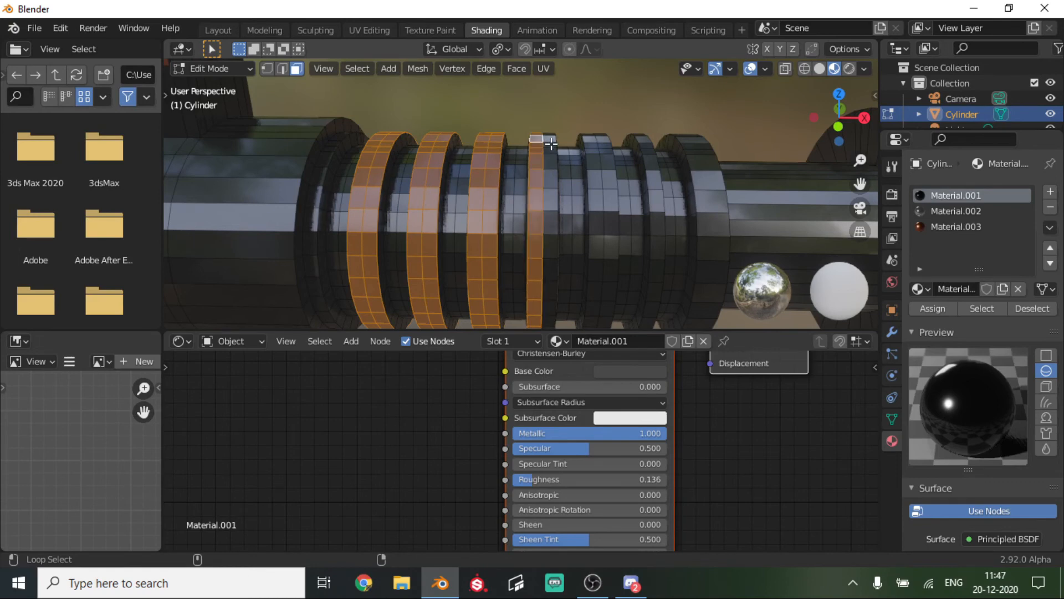
pyautogui.keyDown('alt'); pyautogui.keyDown('shift'); pyautogui.click(601, 148); pyautogui.keyUp('shift'); pyautogui.keyUp('alt')
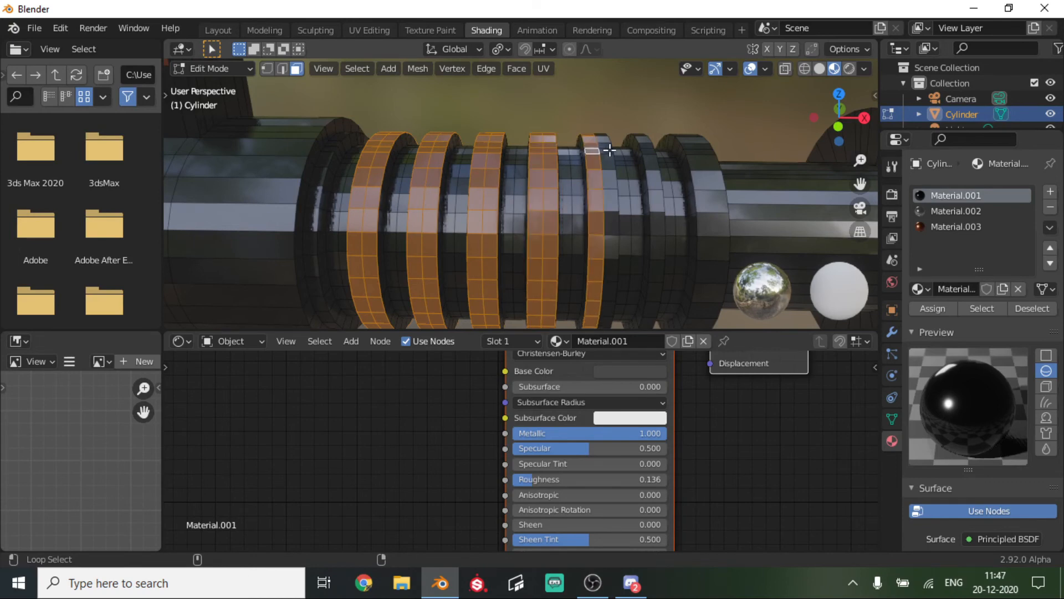
pyautogui.keyDown('alt'); pyautogui.keyDown('shift'); pyautogui.click(648, 151); pyautogui.keyUp('shift'); pyautogui.keyUp('alt')
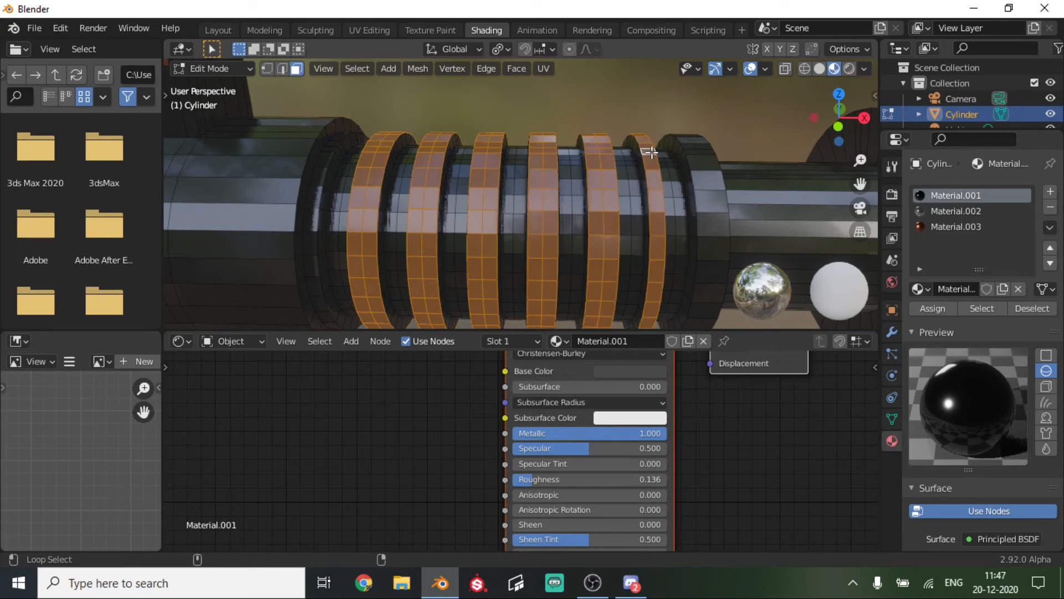
pyautogui.click(965, 212)
pyautogui.click(933, 307)
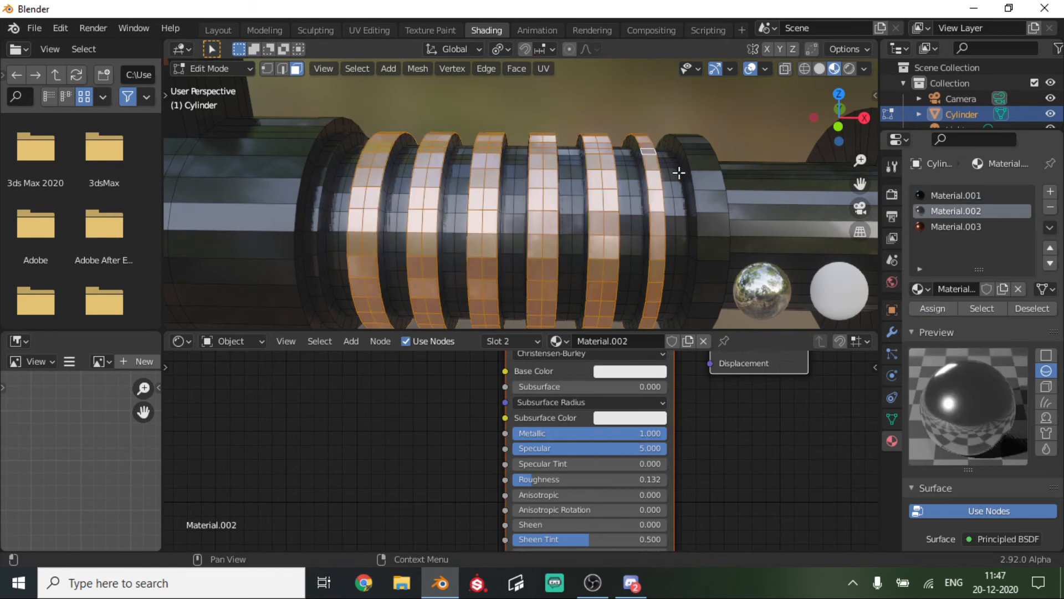
pyautogui.scroll(-3, 651, 112)
pyautogui.press('Tab')
pyautogui.scroll(-3, 651, 112)
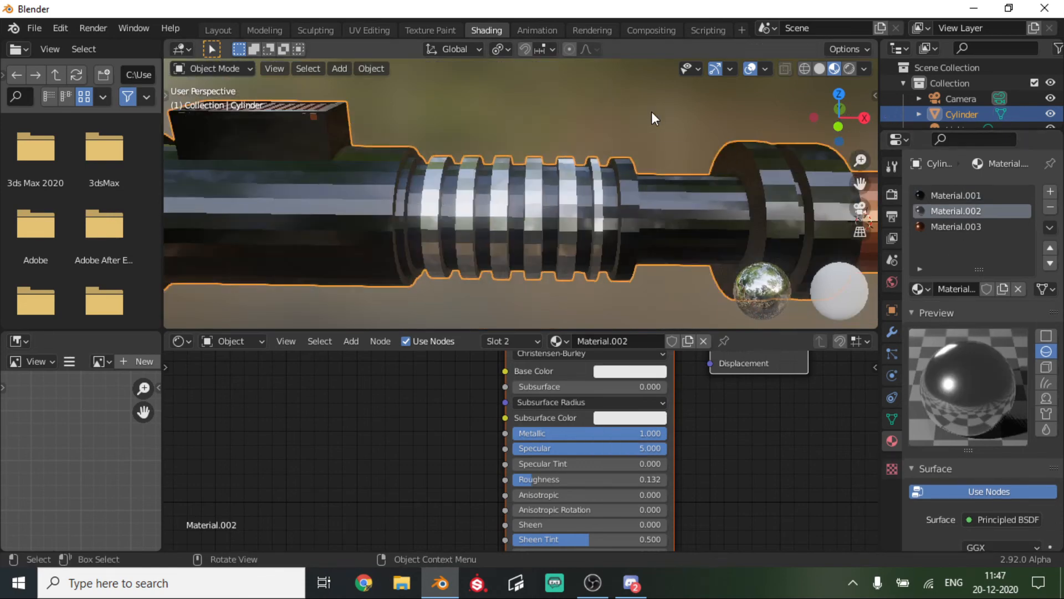
# Switch to the Layout workspace and display the model in Material Preview shading
pyautogui.moveTo(595, 91)
pyautogui.mouseDown(button='middle')
pyautogui.moveTo(683, 132)
pyautogui.moveTo(816, 107)
pyautogui.moveTo(654, 139)
pyautogui.moveTo(571, 123)
pyautogui.mouseUp(button='middle')
pyautogui.click(225, 31)
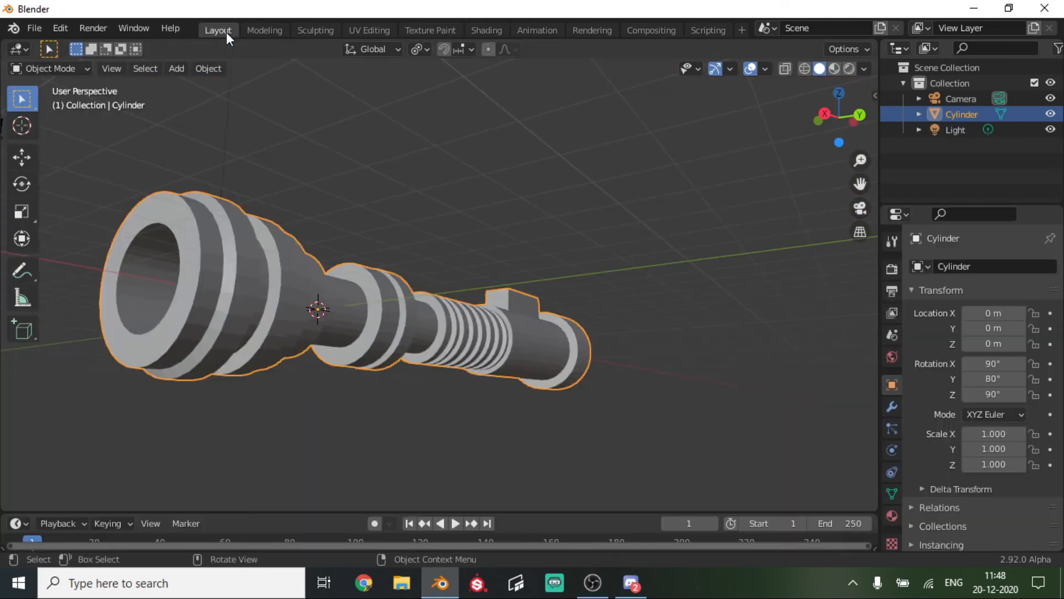
pyautogui.click(835, 68)
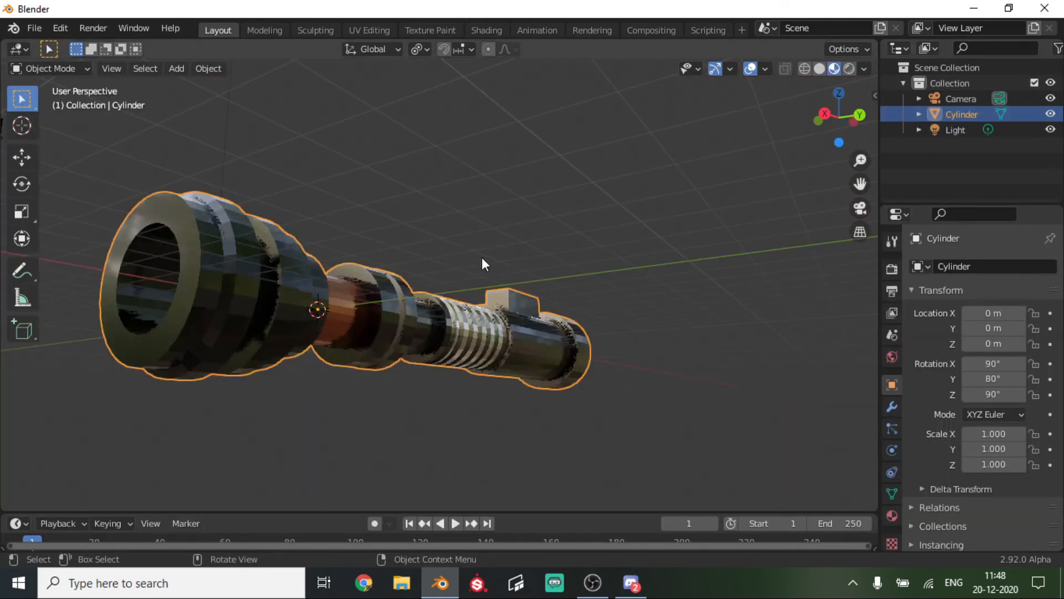
pyautogui.scroll(-5, 476, 261)
pyautogui.moveTo(466, 209)
pyautogui.mouseDown(button='middle')
pyautogui.moveTo(531, 153)
pyautogui.moveTo(664, 205)
pyautogui.moveTo(672, 316)
pyautogui.mouseUp(button='middle')
pyautogui.scroll(2, 669, 319)
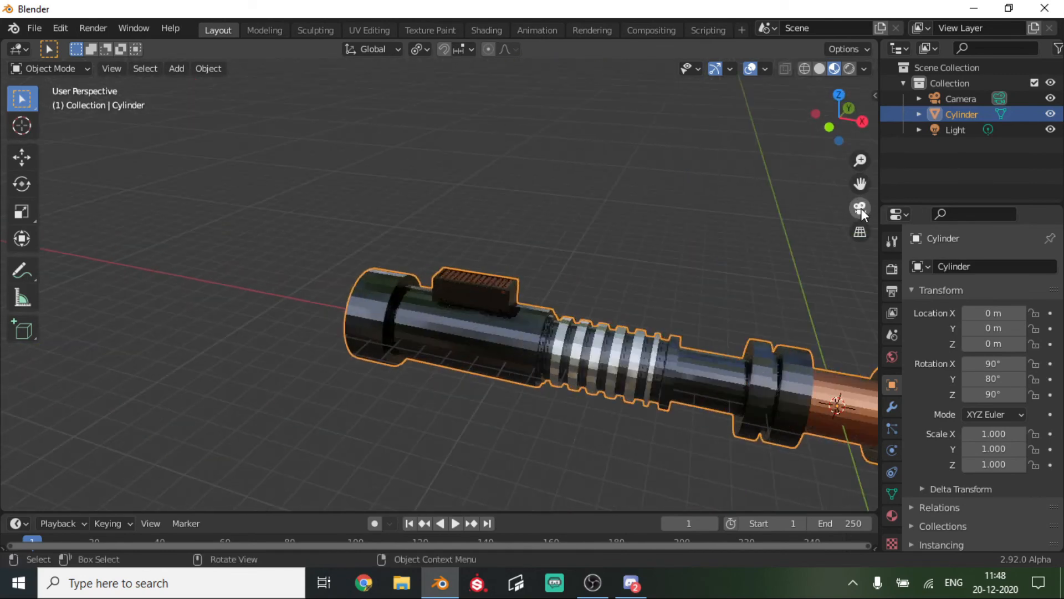
pyautogui.click(860, 208)
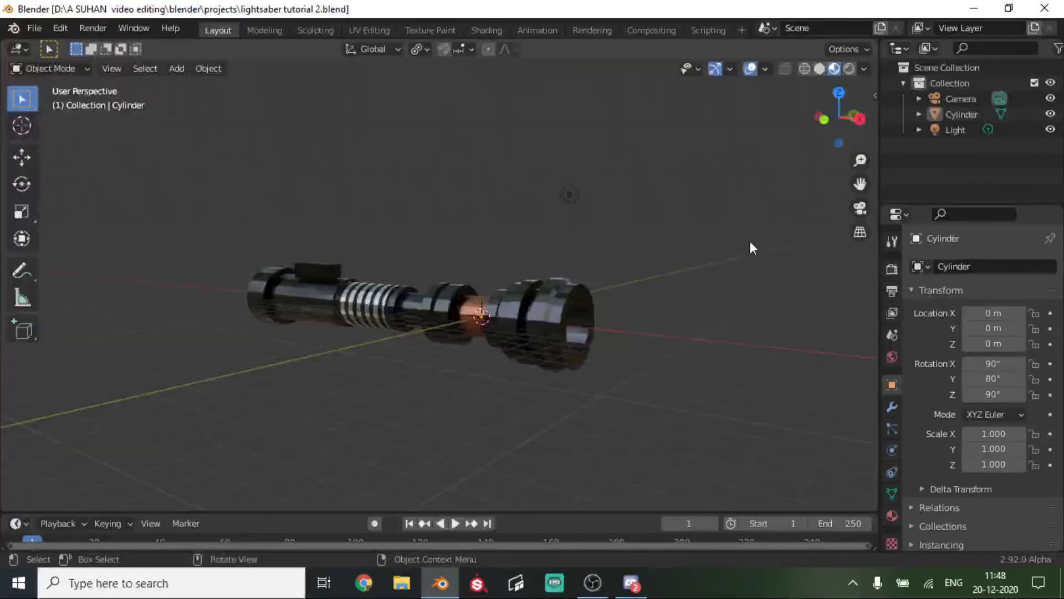
# Add a cylinder inside the hilt's mesh in Edit Mode and rotate it 90° about the Y axis
pyautogui.scroll(1, 684, 292)
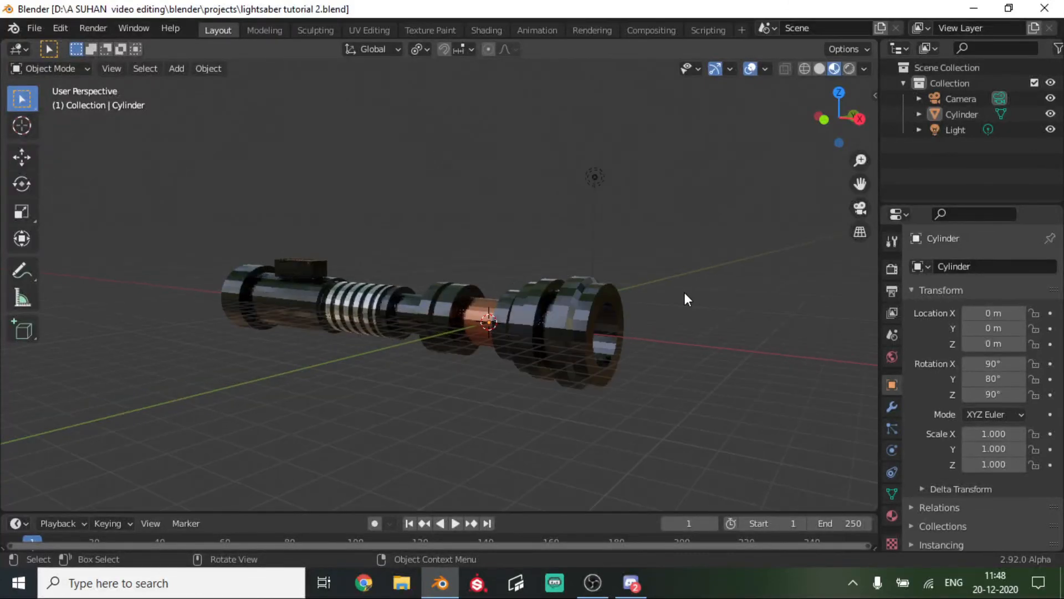
pyautogui.scroll(-1, 684, 292)
pyautogui.moveTo(615, 333)
pyautogui.mouseDown(button='middle')
pyautogui.moveTo(644, 344)
pyautogui.moveTo(533, 325)
pyautogui.moveTo(620, 340)
pyautogui.moveTo(614, 317)
pyautogui.mouseUp(button='middle')
pyautogui.click(546, 316)
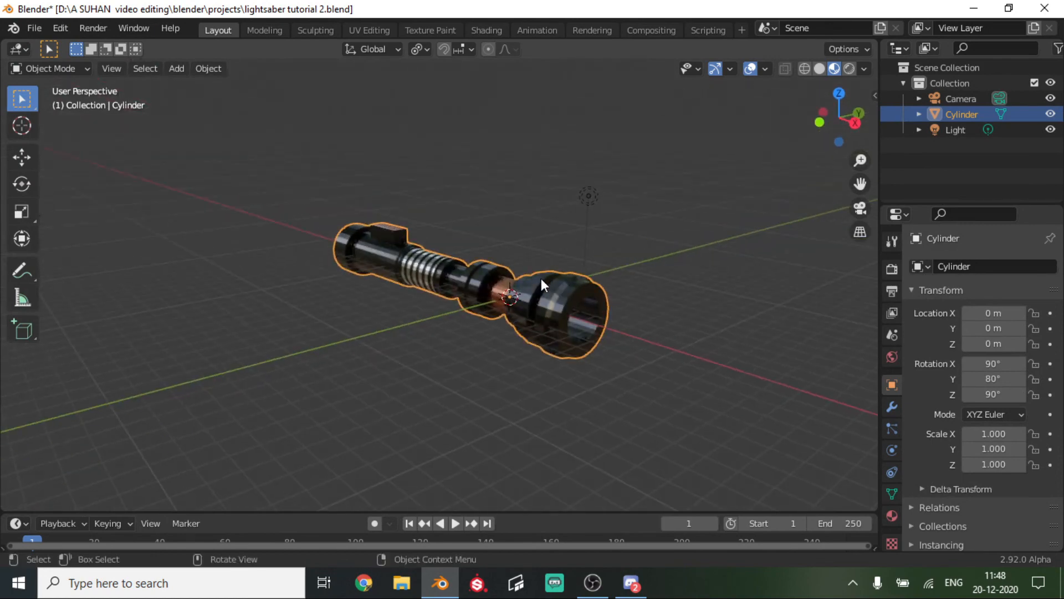
pyautogui.press('Tab')
pyautogui.click(562, 219)
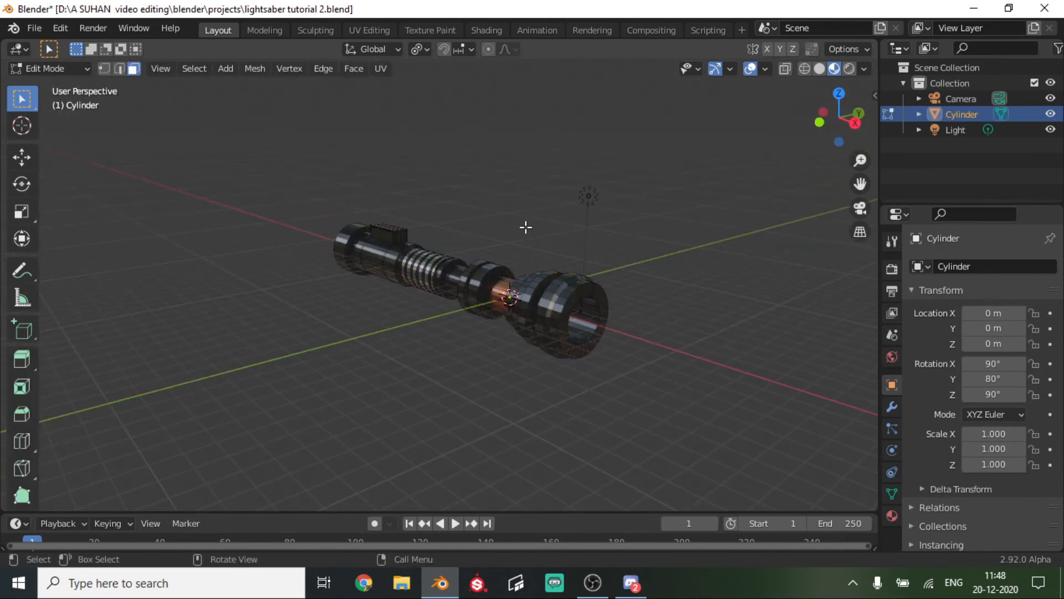
pyautogui.hotkey('shift', 'a')
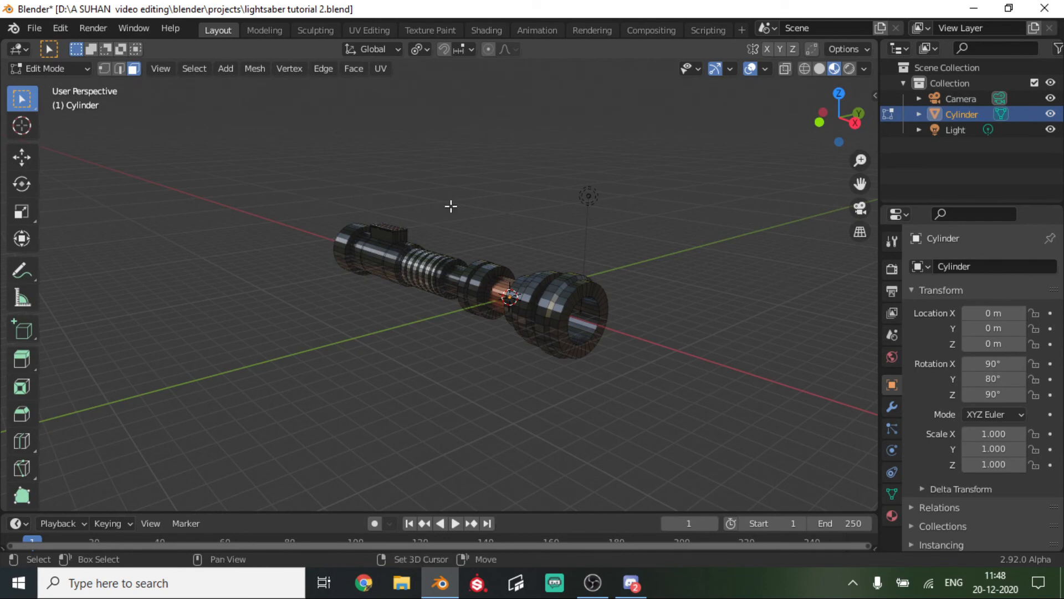
pyautogui.hotkey('shift', 'a')
pyautogui.click(434, 246)
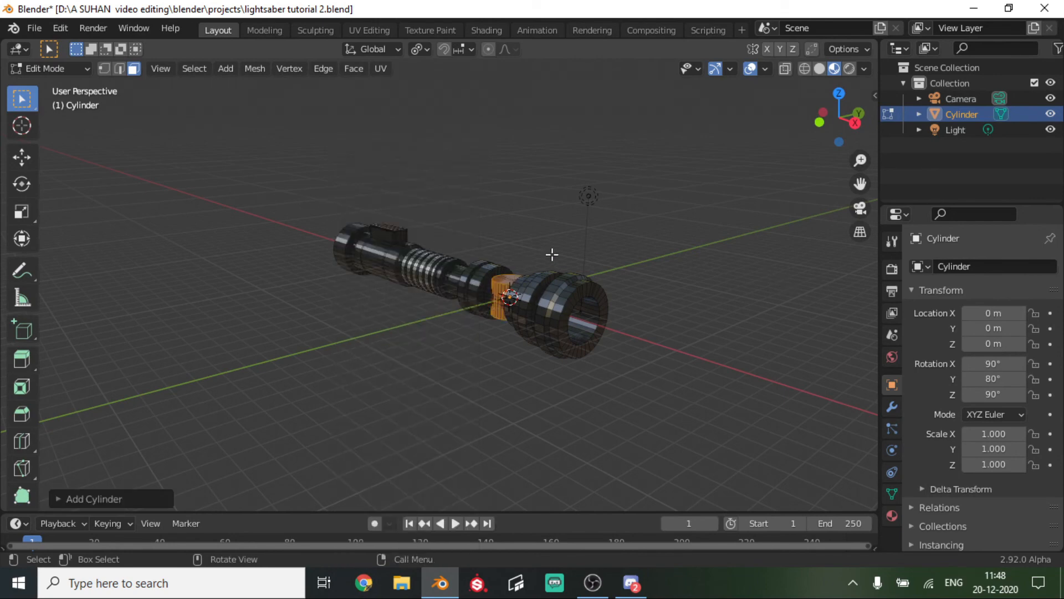
pyautogui.press('r')
pyautogui.write('y')
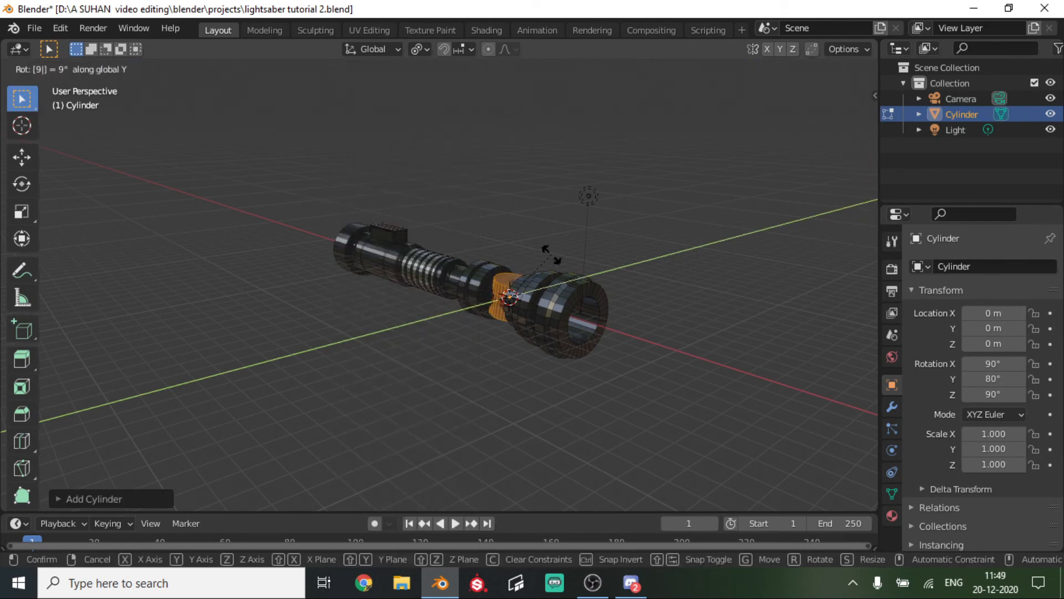
pyautogui.write('90')
pyautogui.press('Return')
# Move the new cylinder along X into the open end of the stepped head
pyautogui.press('g')
pyautogui.press('x')
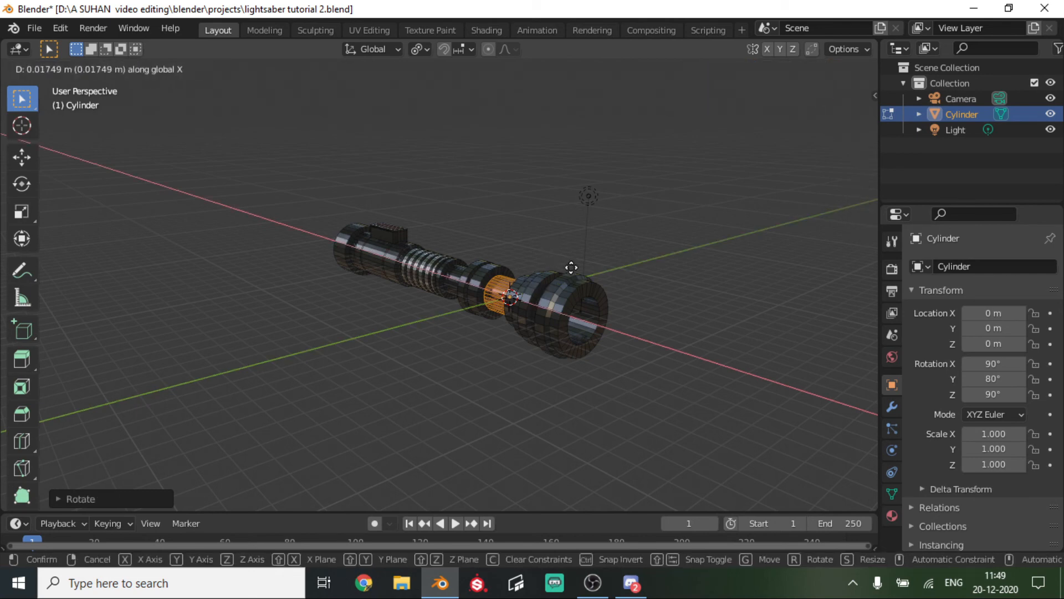
pyautogui.click(623, 284)
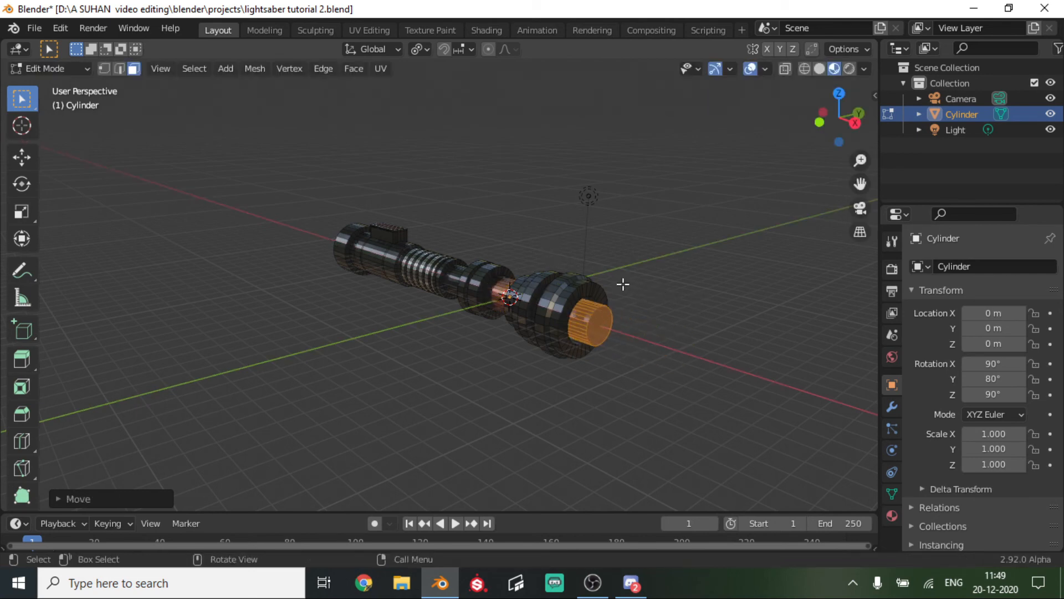
# Stretch the cylinder along X by a factor of about 39.7 and slide it forward so the blade extends only from the head
pyautogui.press('s')
pyautogui.press('x')
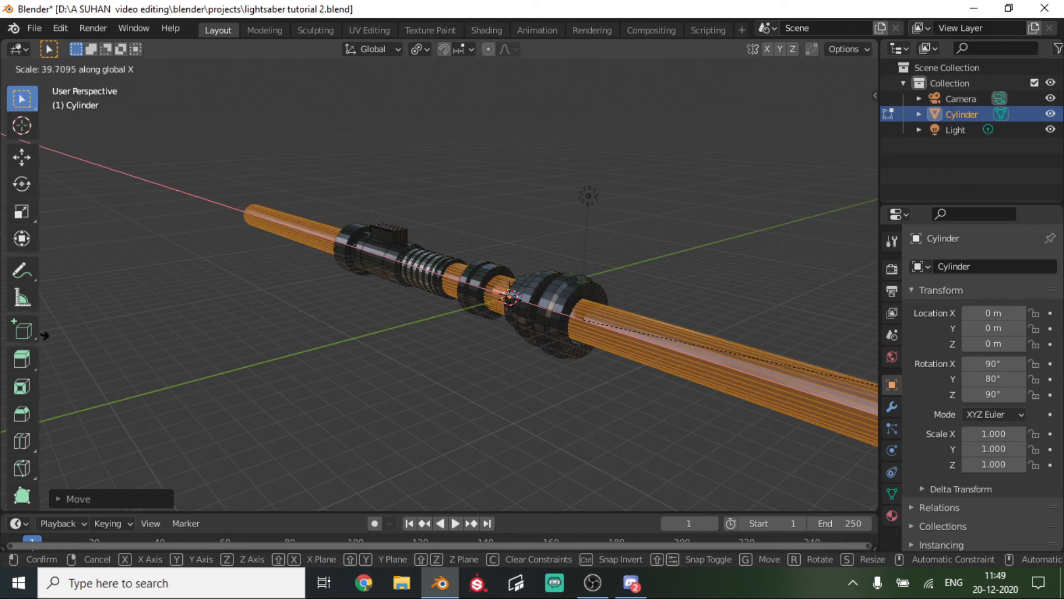
pyautogui.click(778, 237)
pyautogui.press('g')
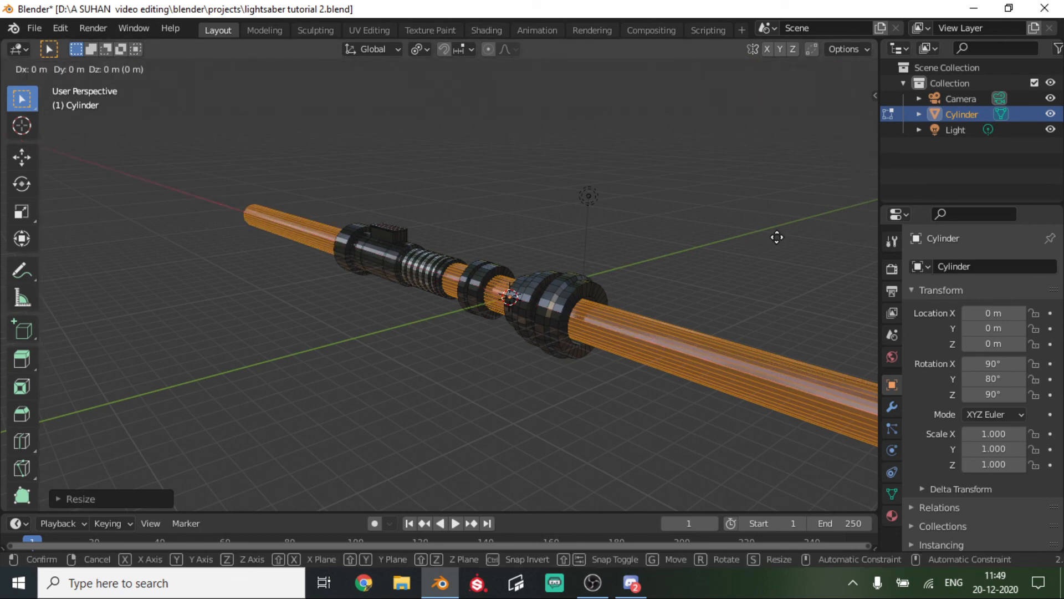
pyautogui.press('x')
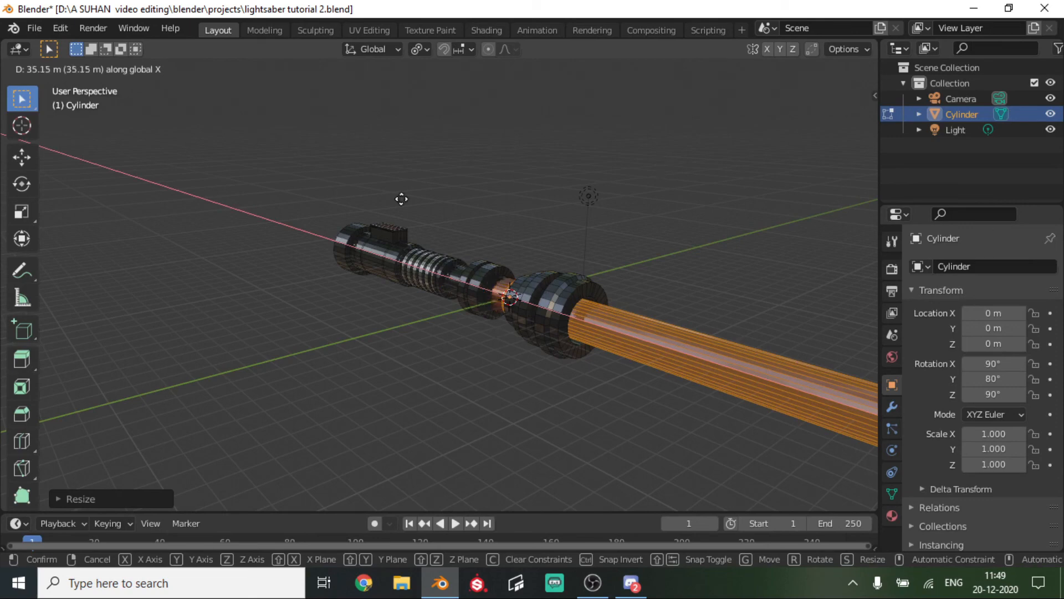
pyautogui.click(61, 311)
pyautogui.scroll(-6, 328, 225)
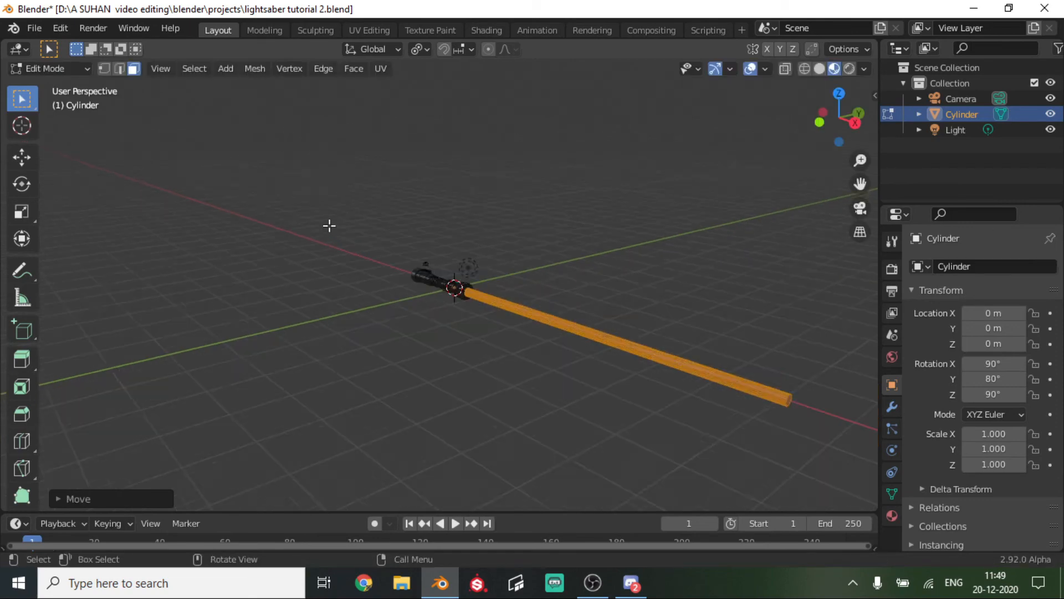
# Shorten the blade along X to about 0.8 of its length and move it about 4.6 m back into the head
pyautogui.moveTo(546, 233); pyautogui.dragTo(667, 321, button='middle')
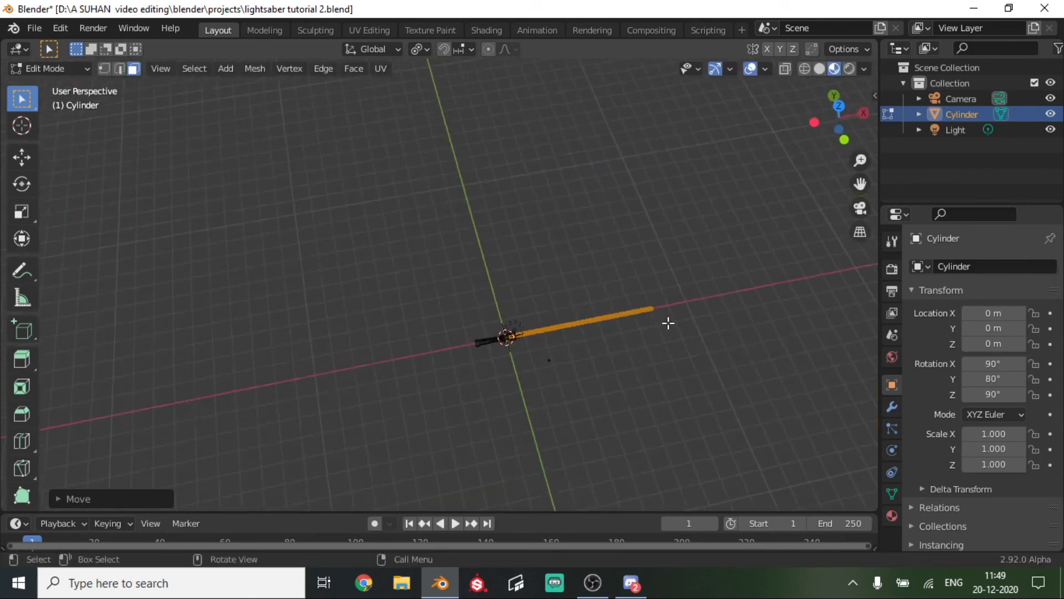
pyautogui.scroll(2, 668, 323)
pyautogui.press('s')
pyautogui.press('x')
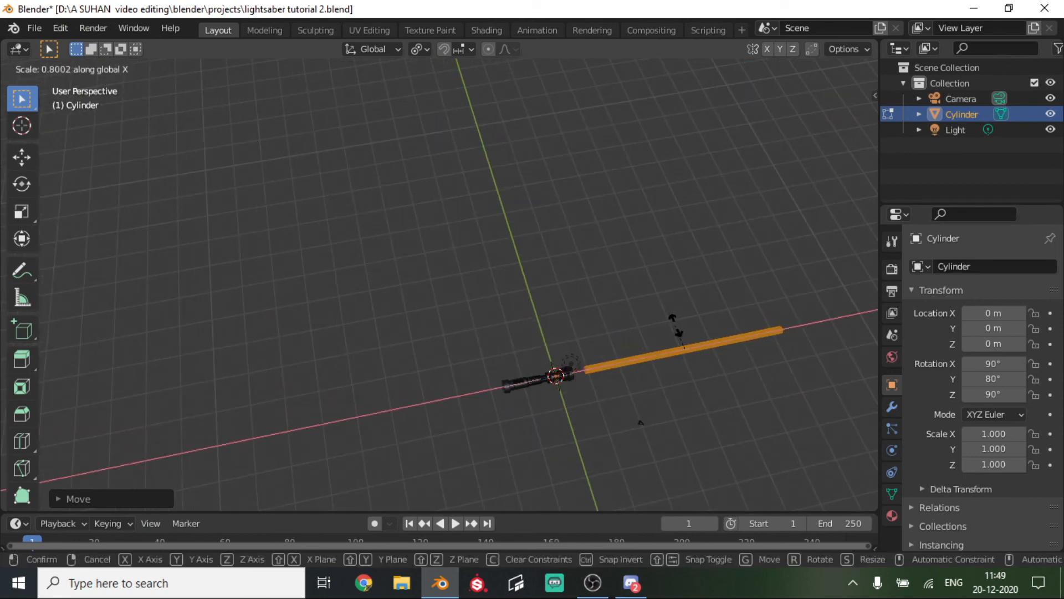
pyautogui.click(675, 326)
pyautogui.press('g')
pyautogui.press('x')
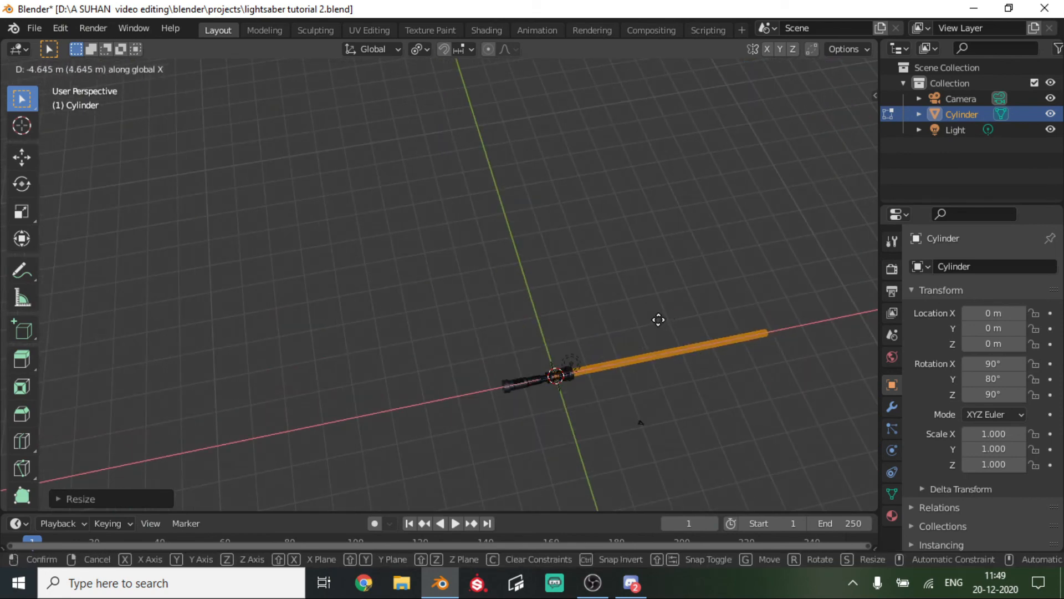
pyautogui.click(659, 320)
# Add a fourth material slot to the lightsaber with a new material and give it a light green base color
pyautogui.click(860, 209)
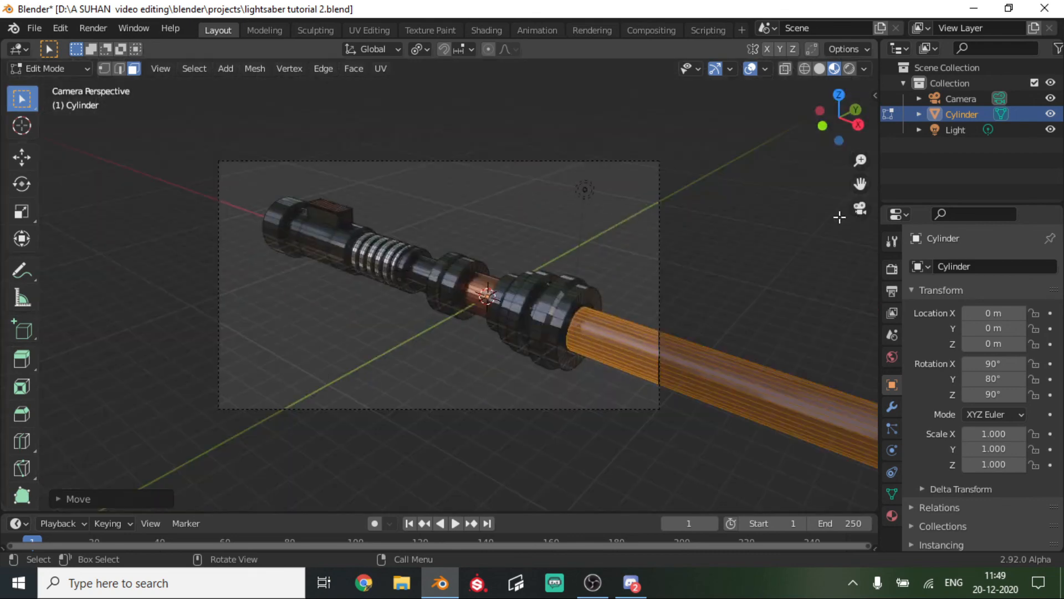
pyautogui.scroll(3, 725, 287)
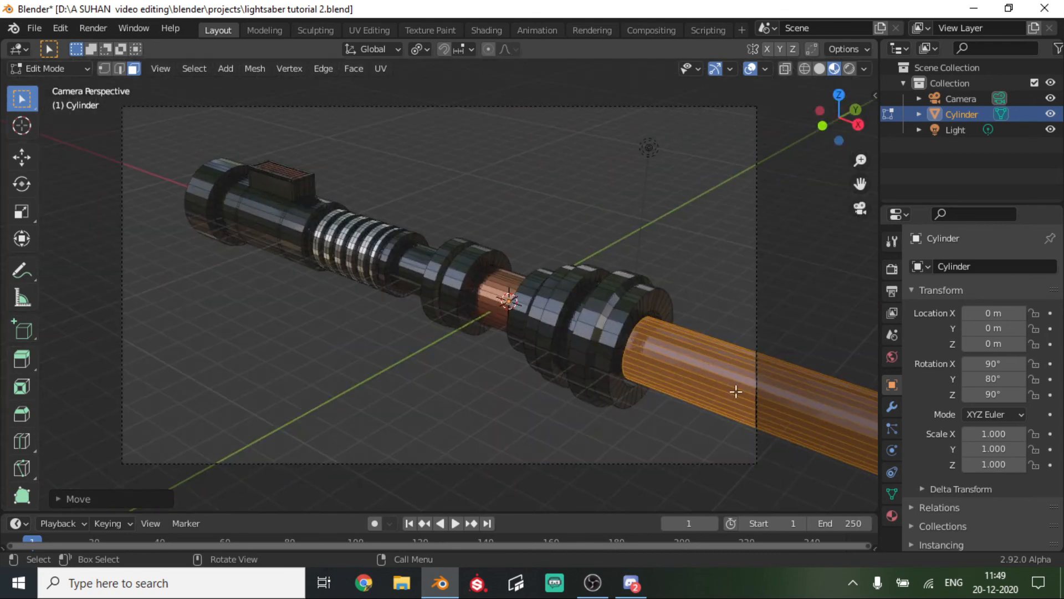
pyautogui.click(892, 516)
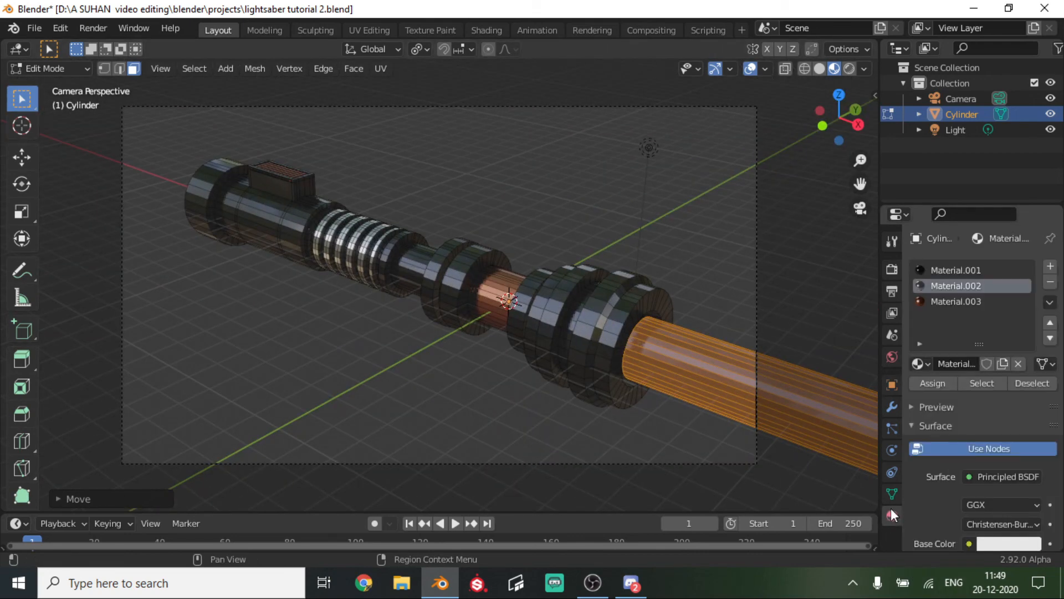
pyautogui.click(1051, 268)
pyautogui.click(971, 367)
pyautogui.scroll(-3, 1015, 499)
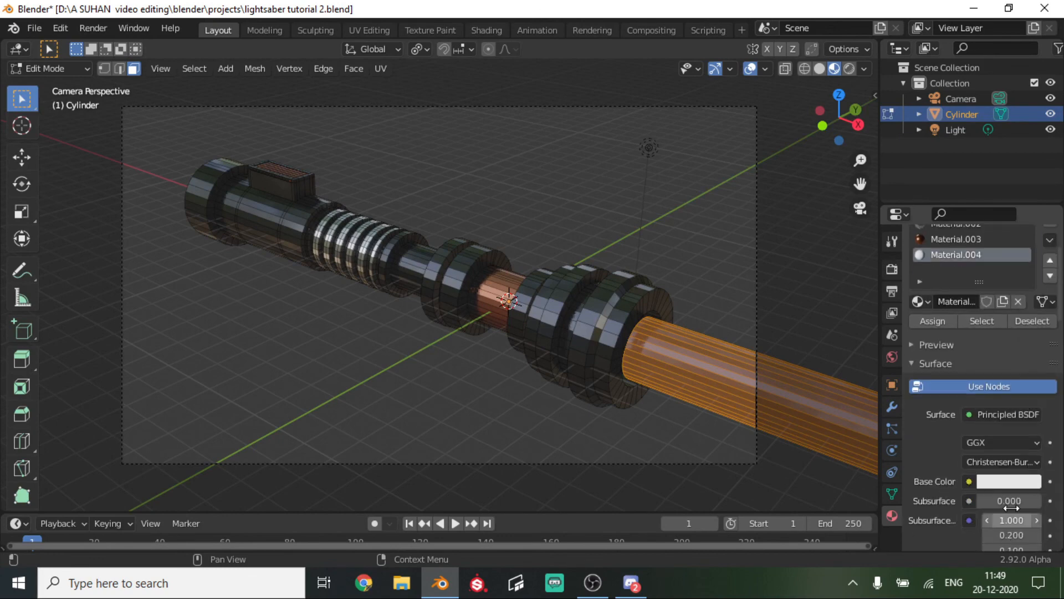
pyautogui.click(1012, 484)
pyautogui.moveTo(925, 308)
pyautogui.mouseDown()
pyautogui.moveTo(906, 297)
pyautogui.moveTo(941, 301)
pyautogui.mouseUp()
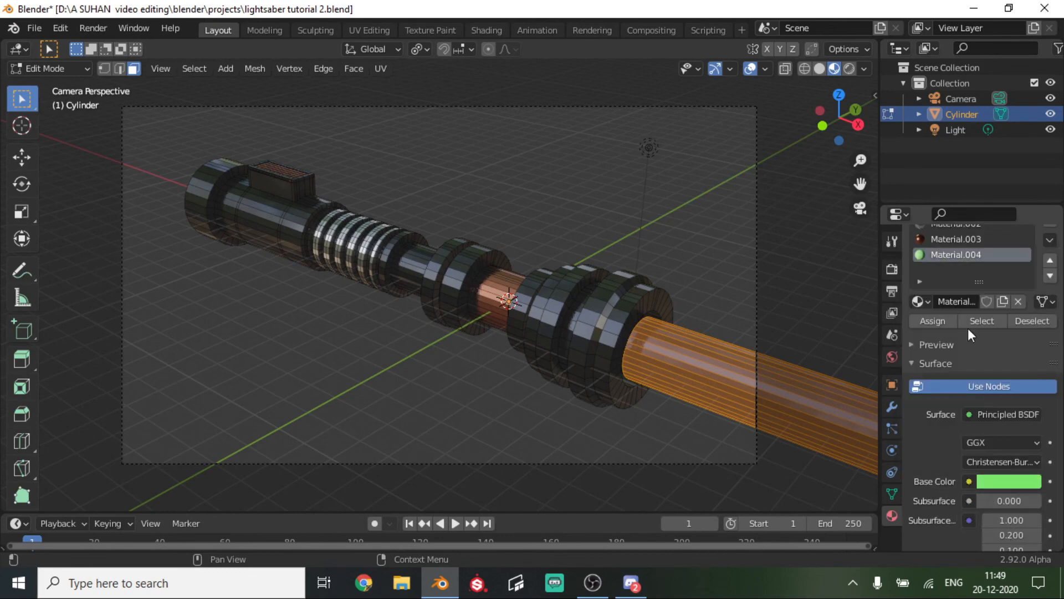
# Change the new material's surface to Emission with strength 28.5 and assign it to the selected blade faces
pyautogui.click(985, 419)
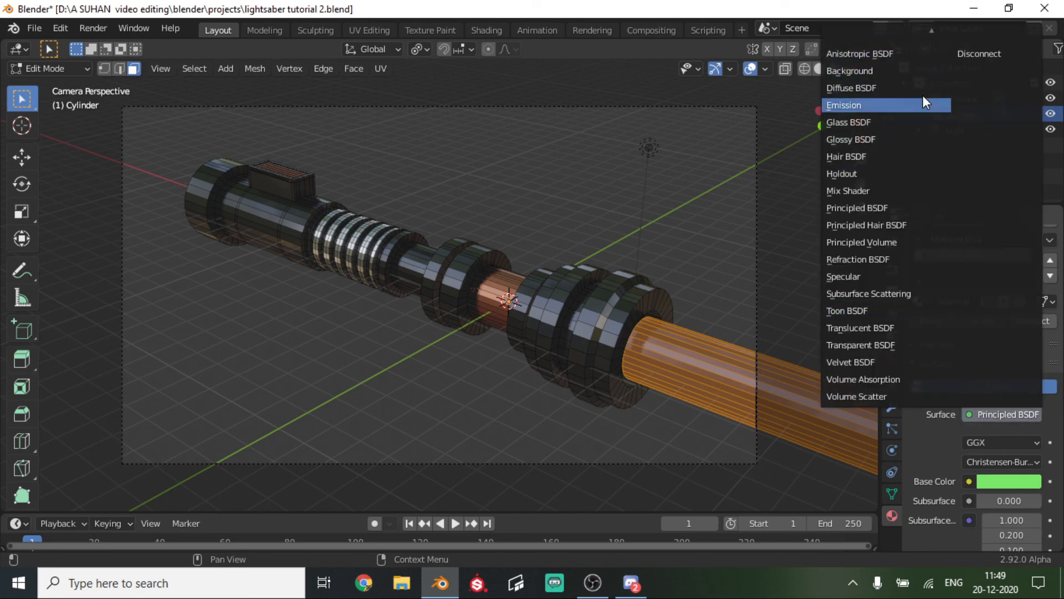
pyautogui.scroll(-1, 860, 128)
pyautogui.scroll(1, 890, 355)
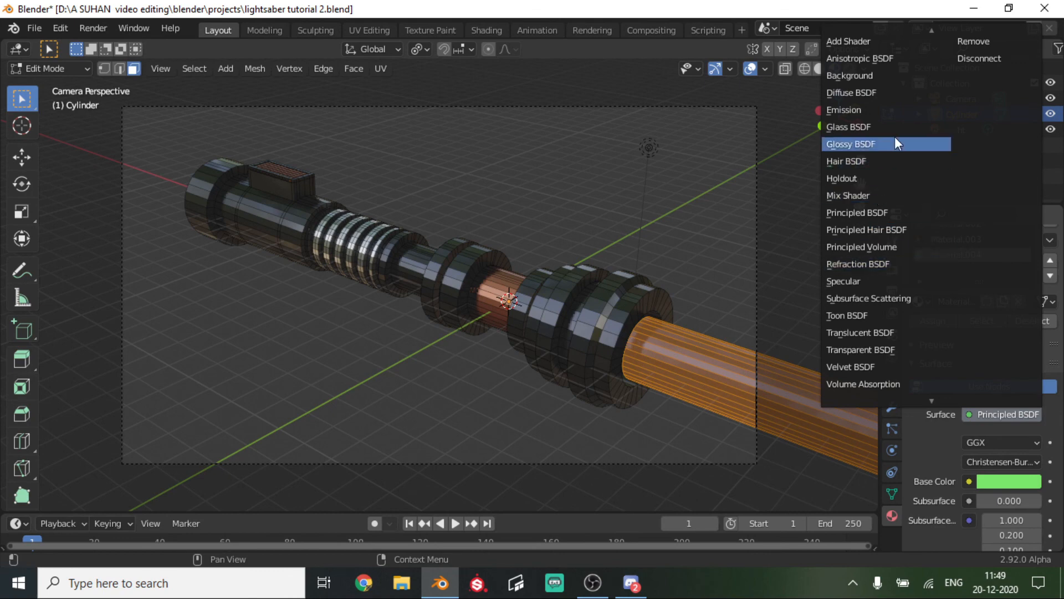
pyautogui.click(890, 109)
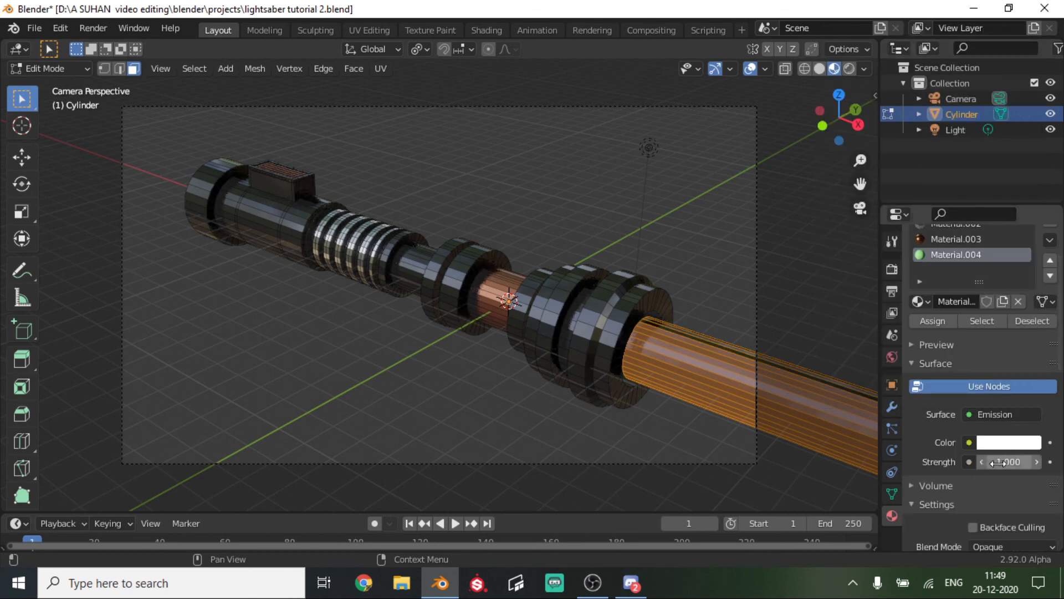
pyautogui.moveTo(998, 463); pyautogui.dragTo(1005, 463)
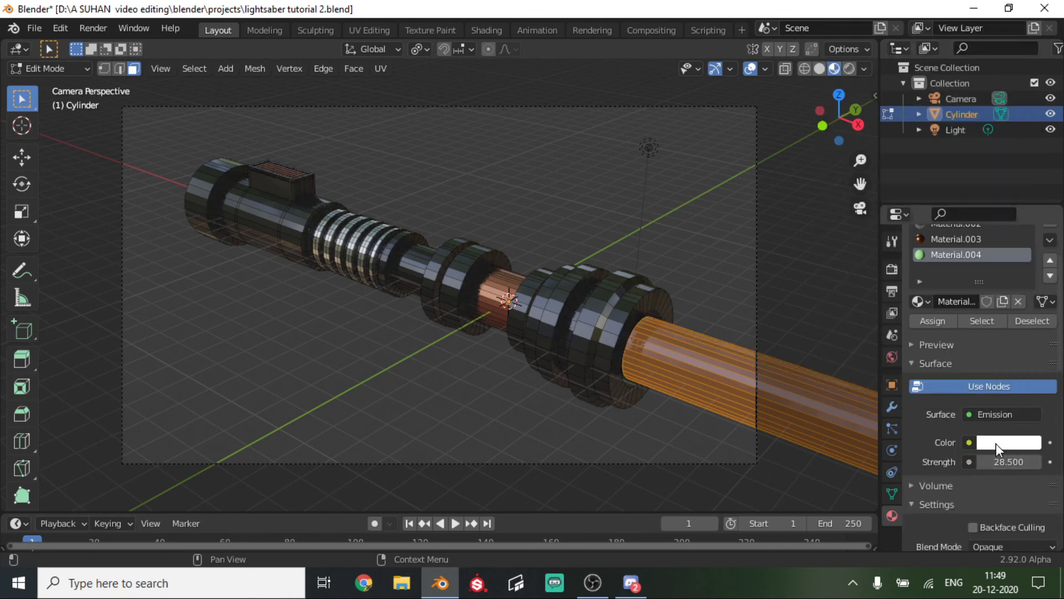
pyautogui.click(931, 322)
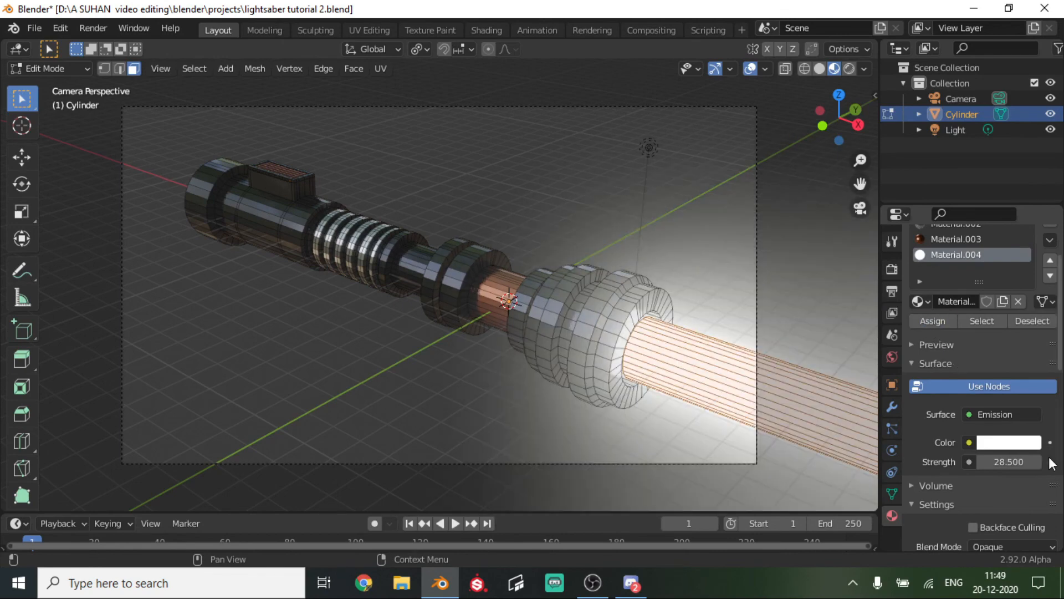
# Give the blade's emission a light green color and set its strength to 6.7
pyautogui.moveTo(1006, 462); pyautogui.dragTo(965, 462)
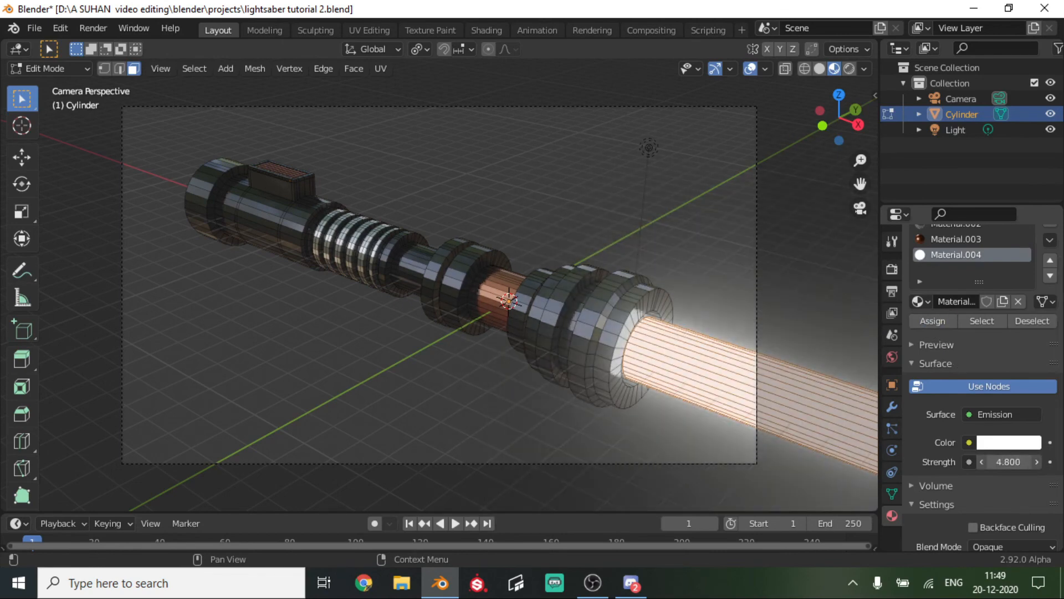
pyautogui.click(1007, 444)
pyautogui.moveTo(951, 281); pyautogui.dragTo(917, 262)
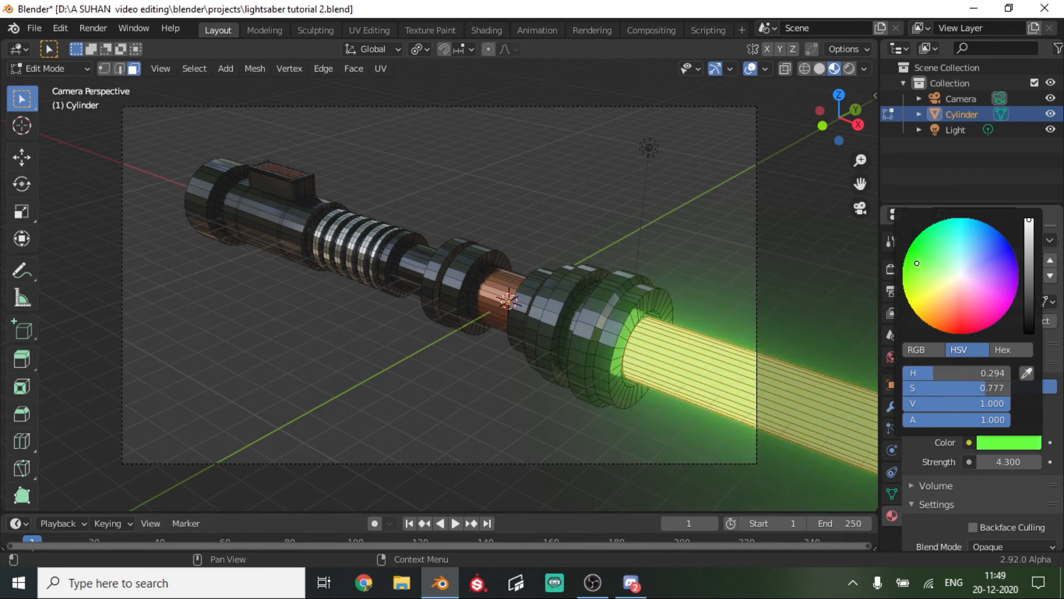
pyautogui.moveTo(1018, 456); pyautogui.dragTo(1031, 456)
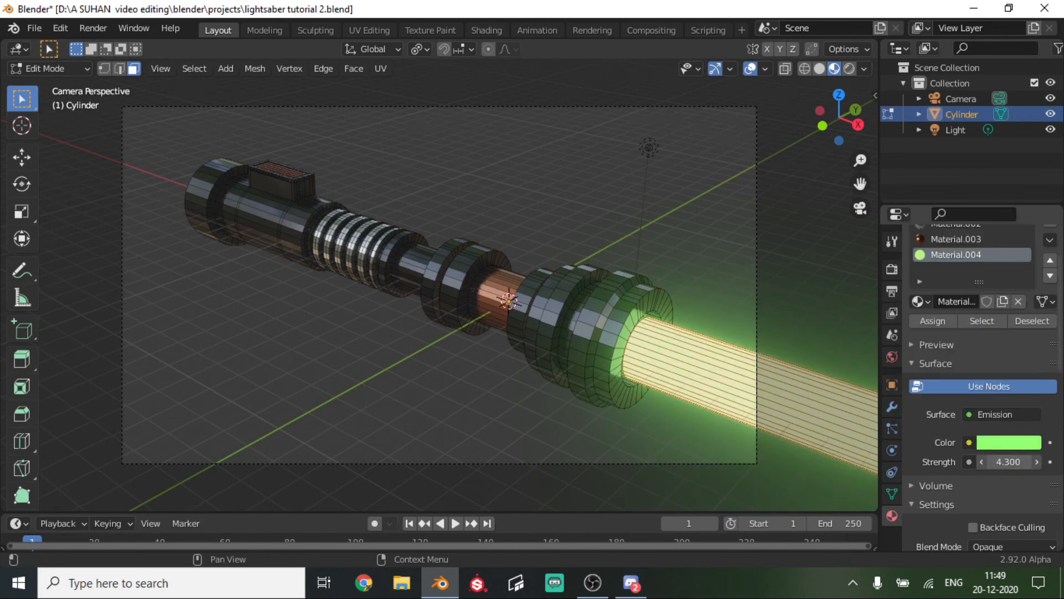
# Return the lightsaber to Object Mode and save the project file
pyautogui.press('Tab')
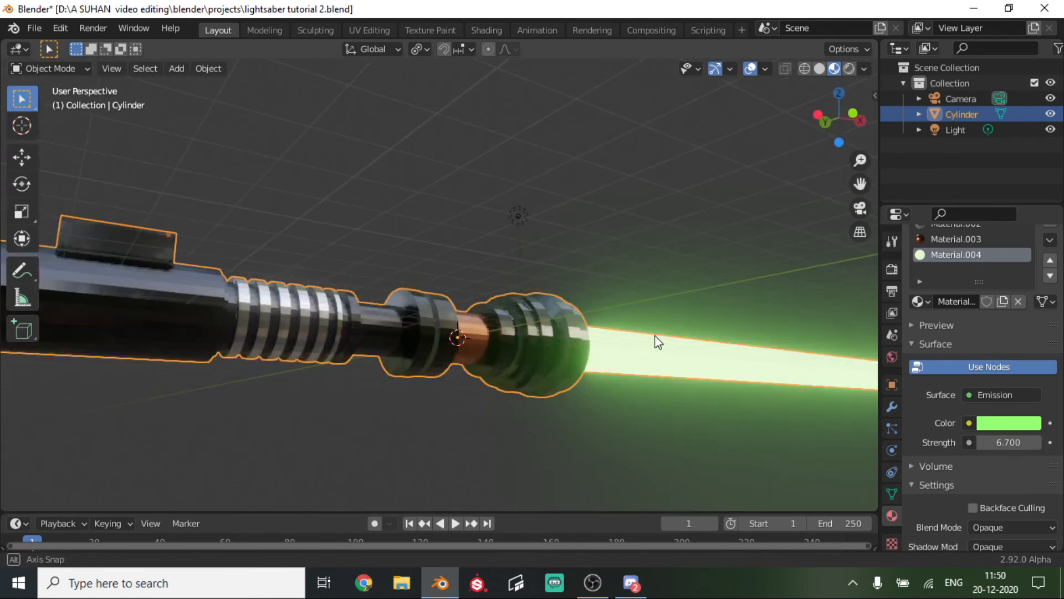
pyautogui.hotkey('ctrl', 's')
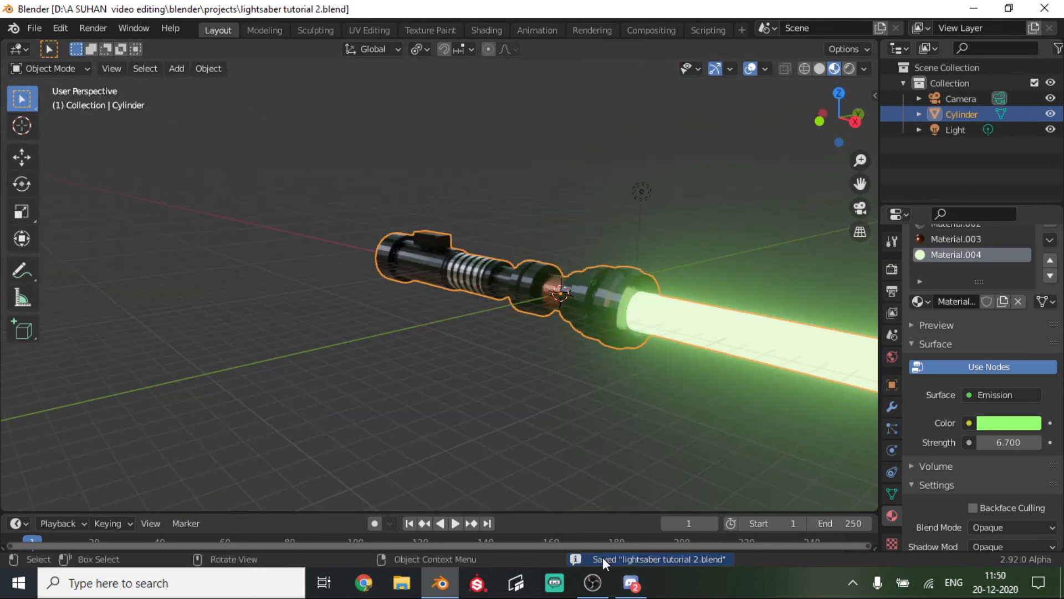